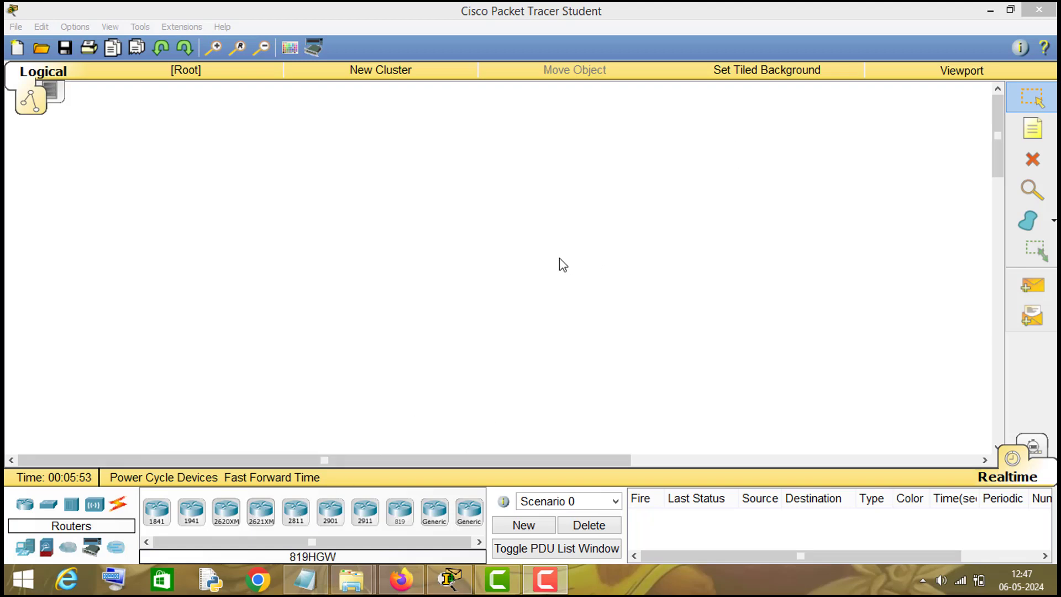
Place three 2621XM routers, Router0 to Router2, in a row across the workspace
click(261, 514)
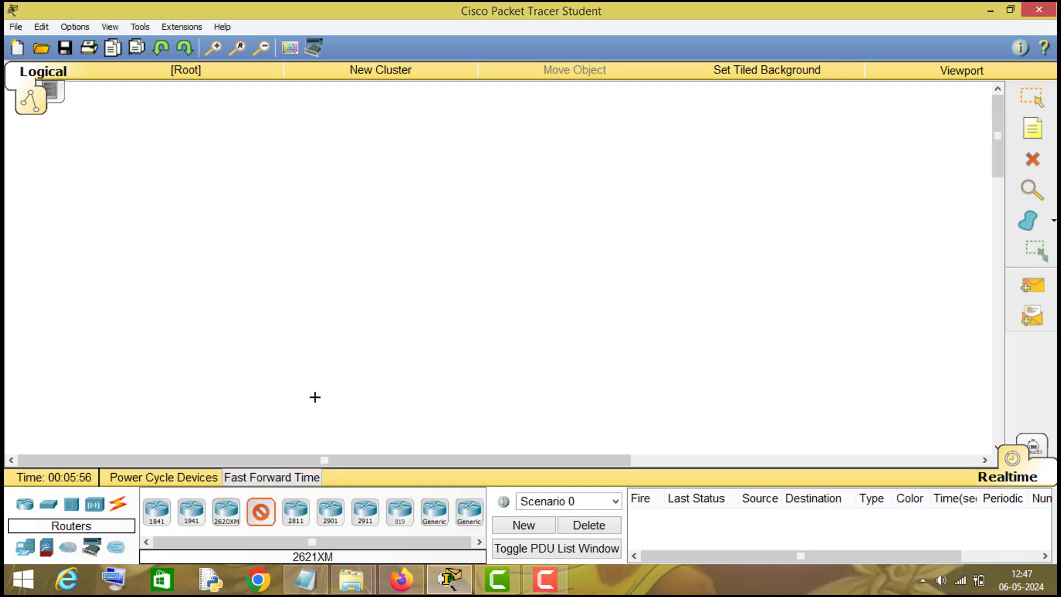
click(296, 201)
click(264, 509)
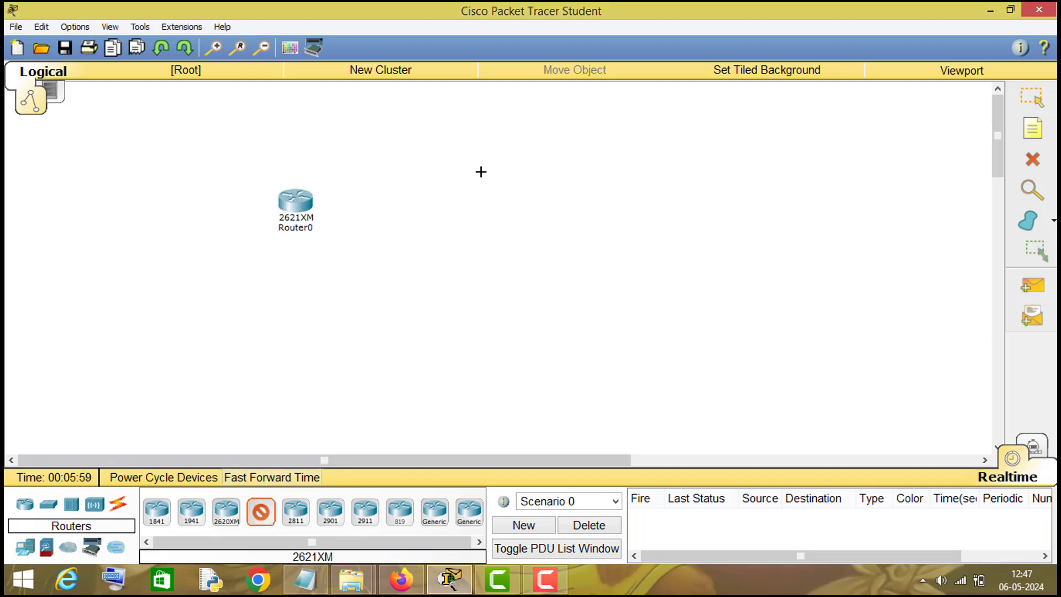
click(481, 173)
click(258, 514)
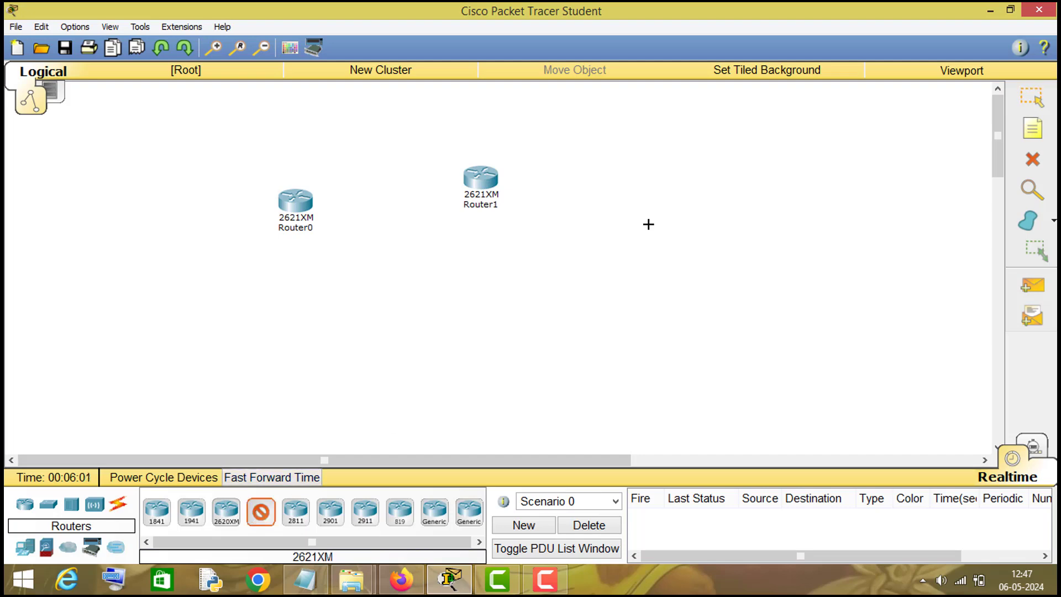
click(720, 188)
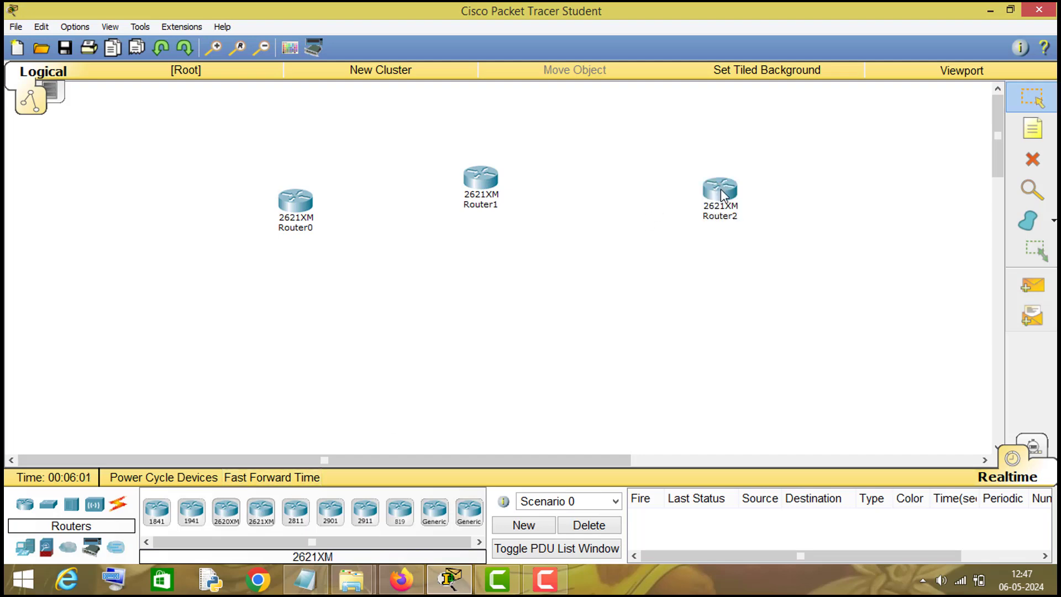
Place three 2960 switches, Switch0 to Switch2, one below each router
click(43, 510)
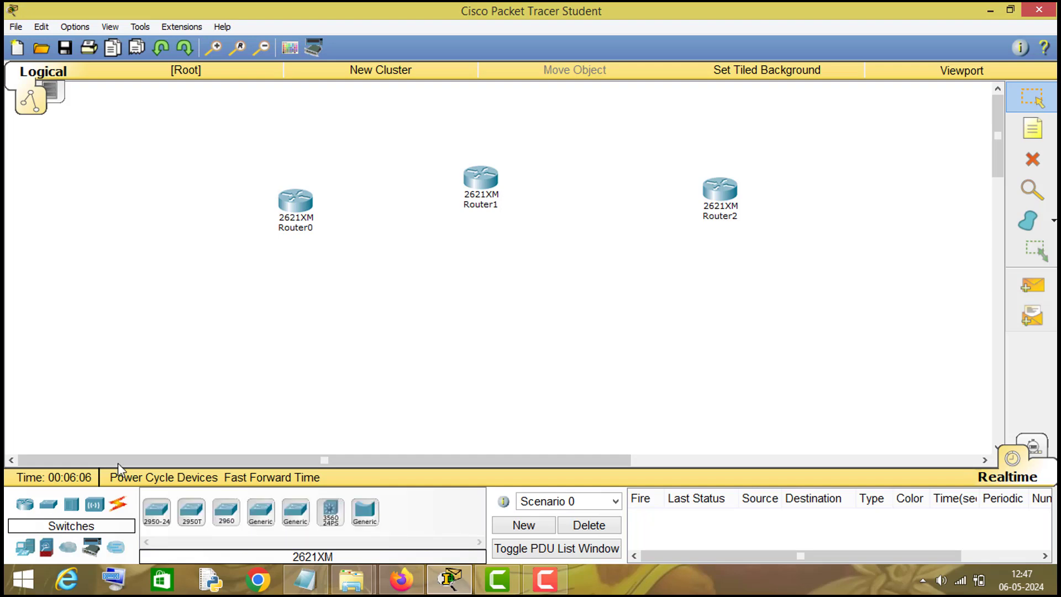
click(226, 512)
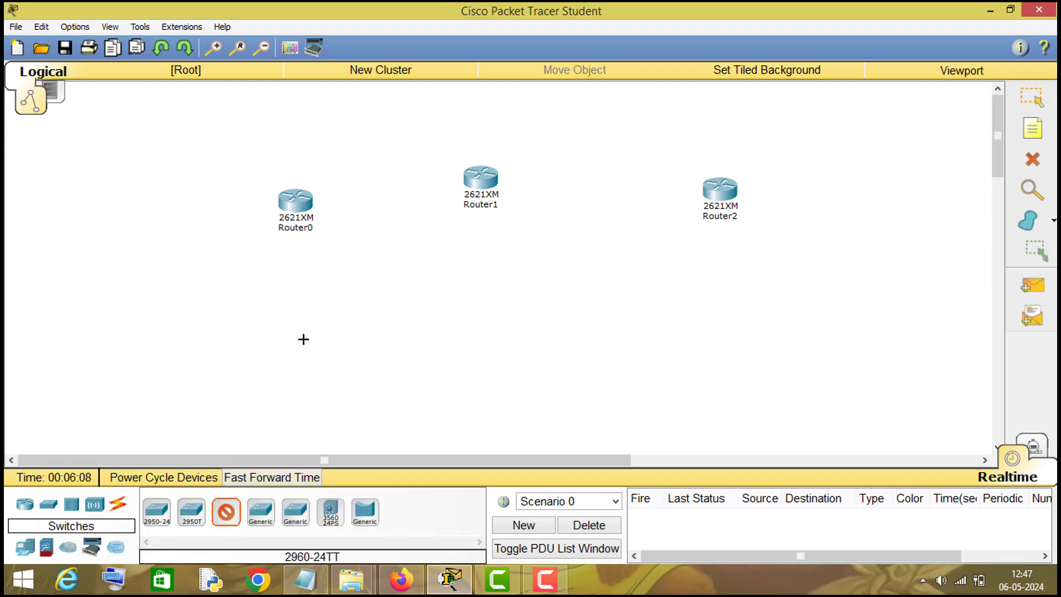
click(301, 320)
click(226, 512)
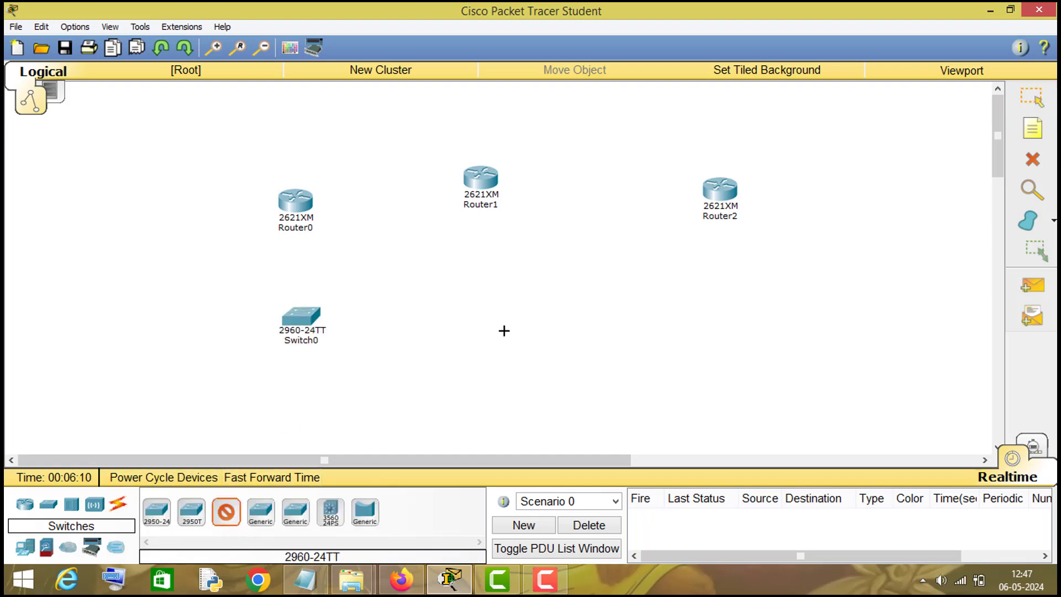
click(503, 331)
click(226, 512)
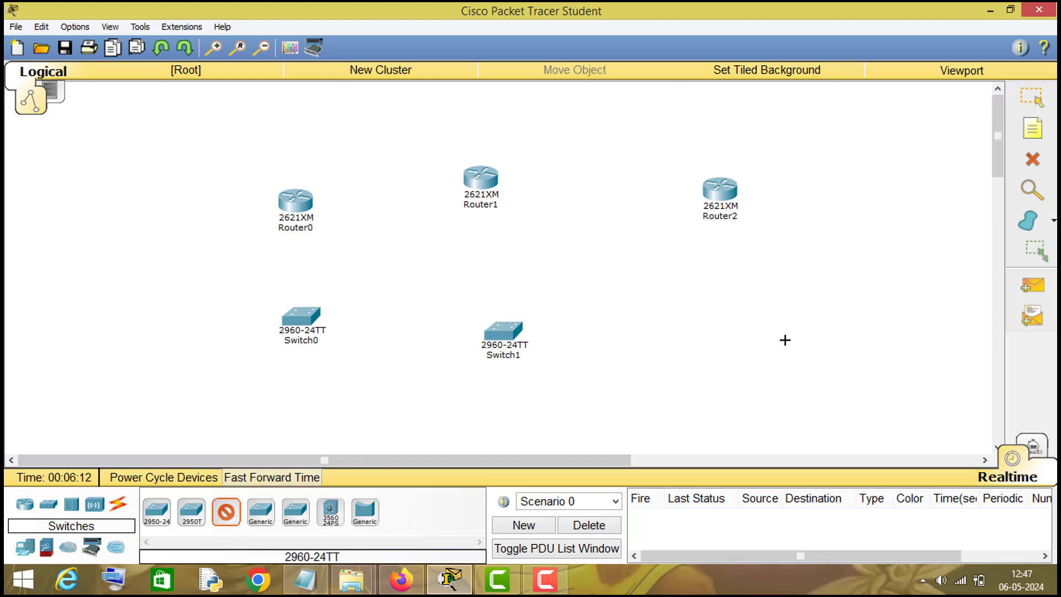
click(767, 316)
Place three PC-PT computers, PC0 to PC2, one below each switch
click(25, 547)
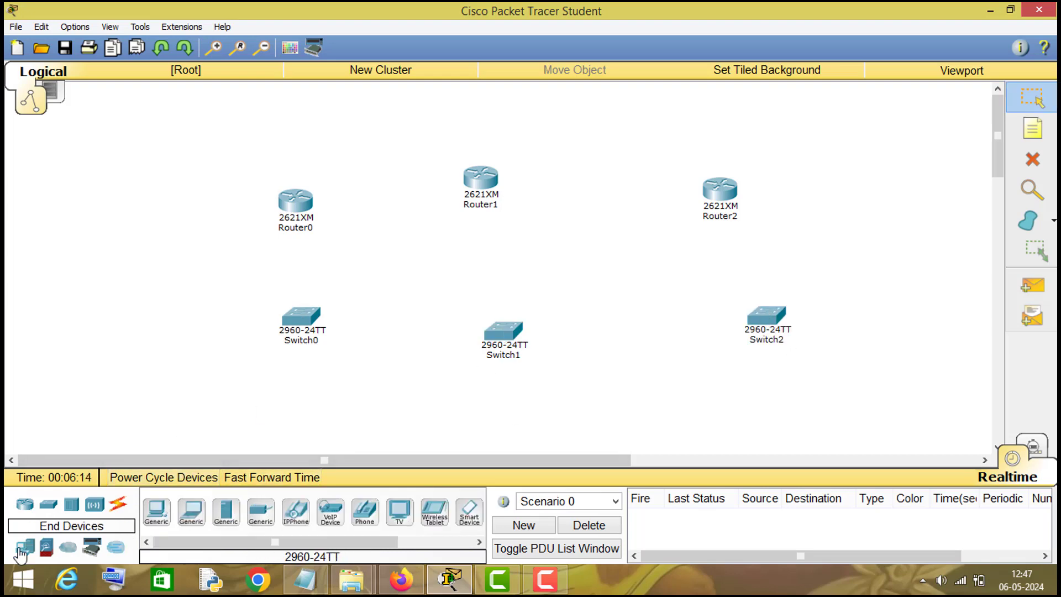
click(149, 514)
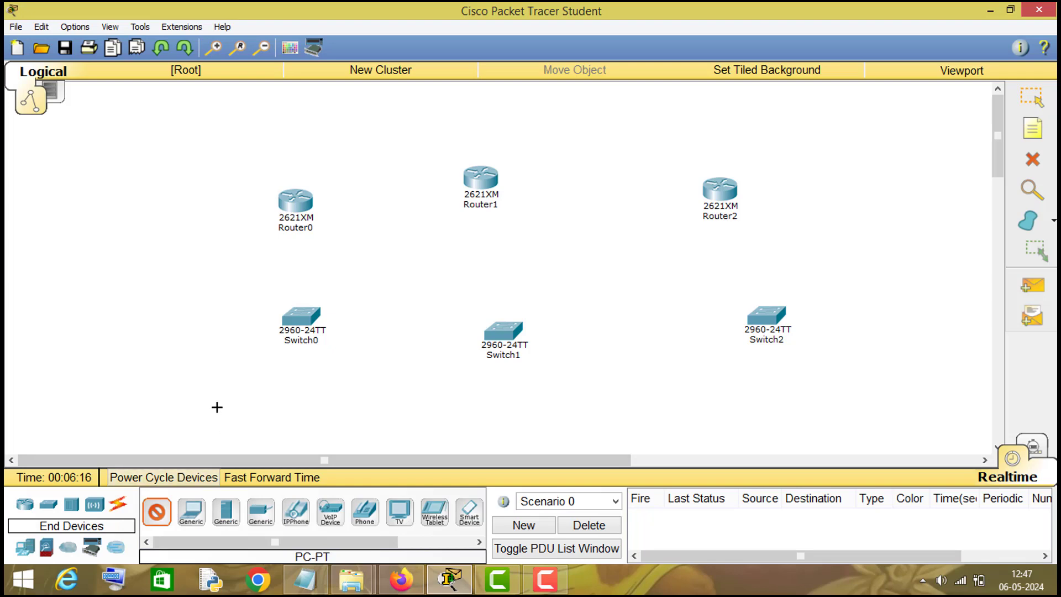
click(218, 407)
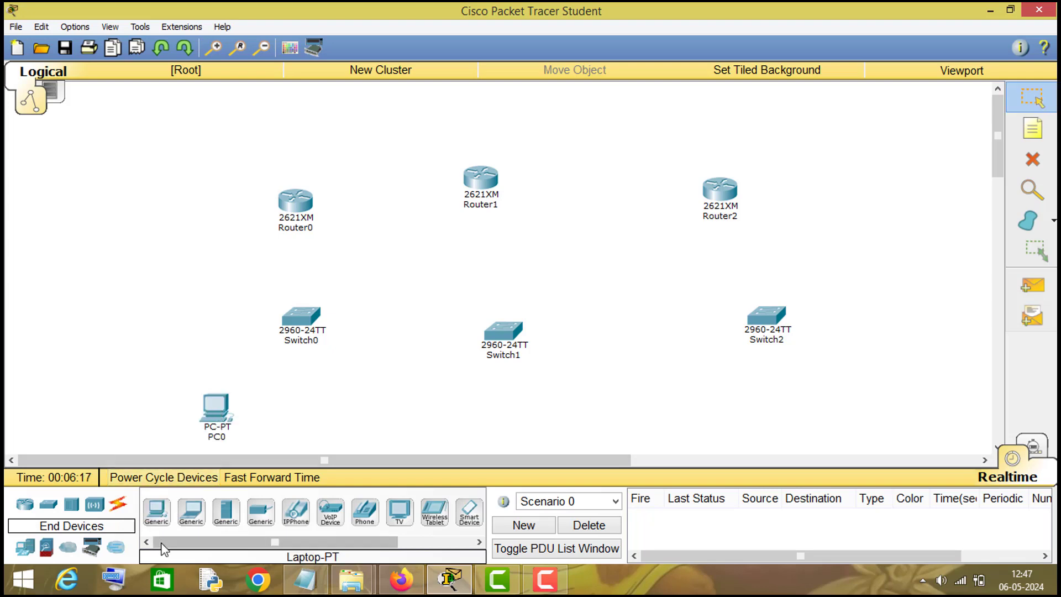
click(515, 420)
click(156, 513)
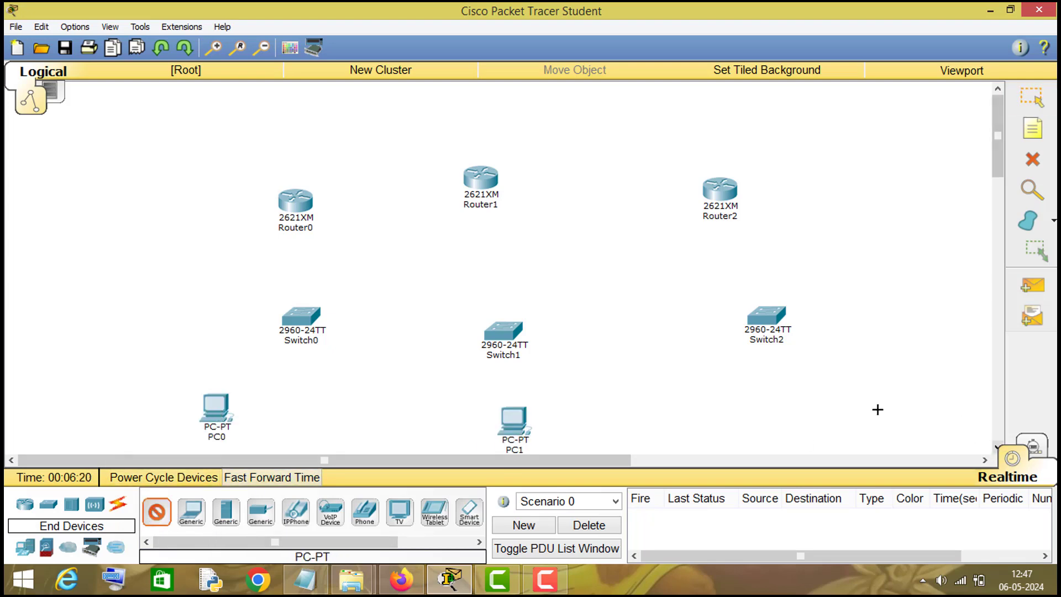
click(839, 426)
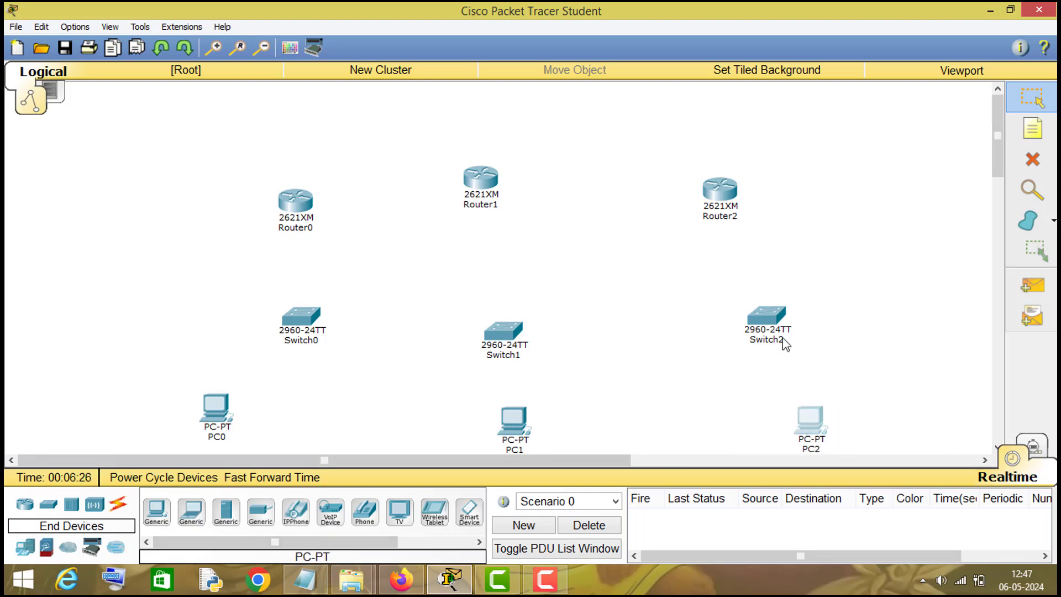
Realign Switch2, Switch1 and PC1 so the columns line up
drag(770, 320, 776, 304)
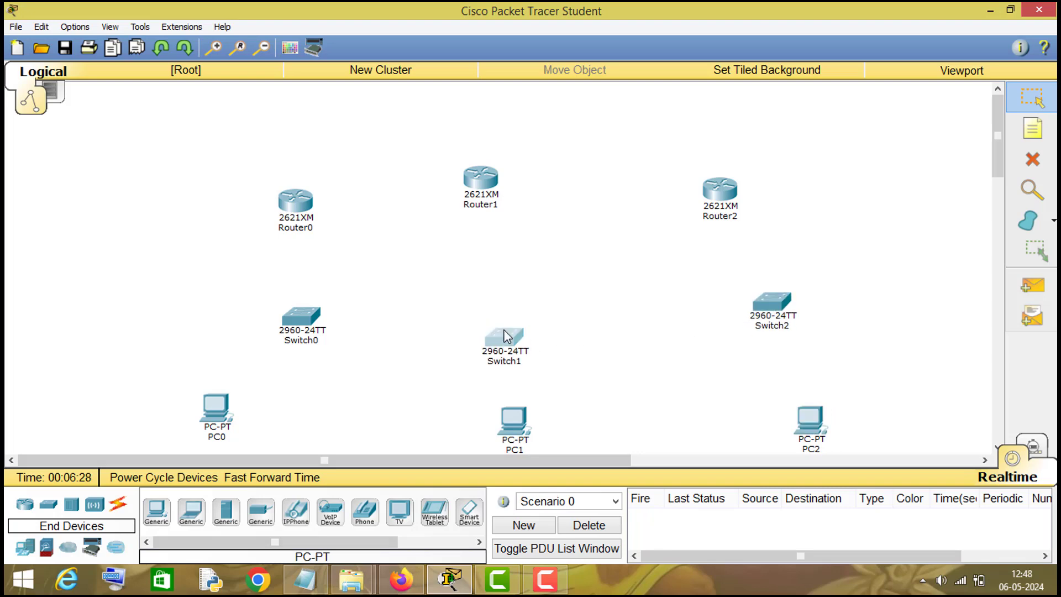
drag(493, 327, 495, 295)
drag(518, 424, 524, 410)
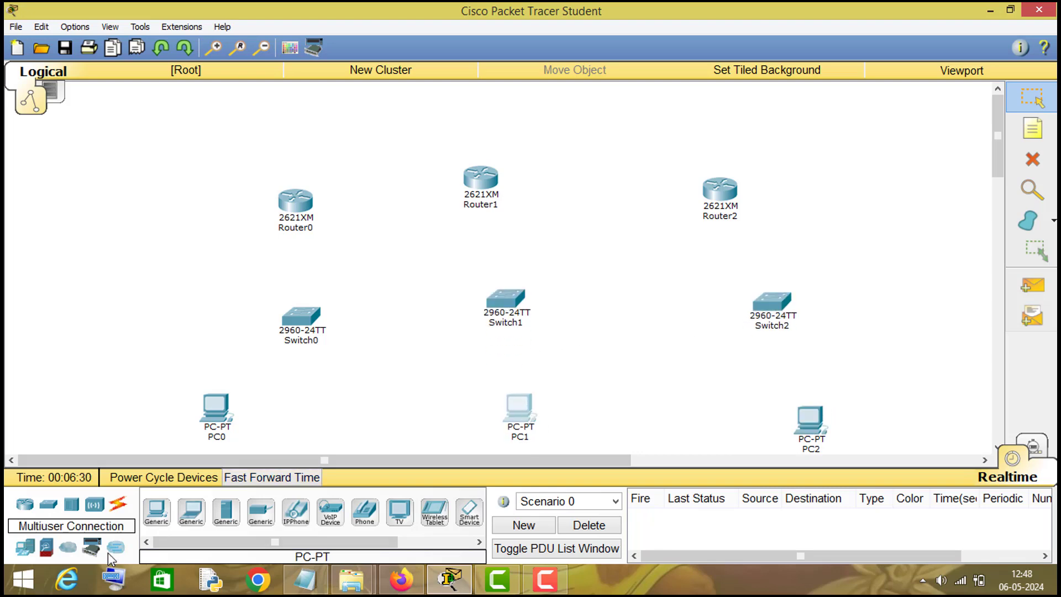
Link Router0 Fa0/0 to Router1 Fa0/0, and Router1 Fa0/1 to Router2 Fa0/0, with cross-over cables
click(118, 504)
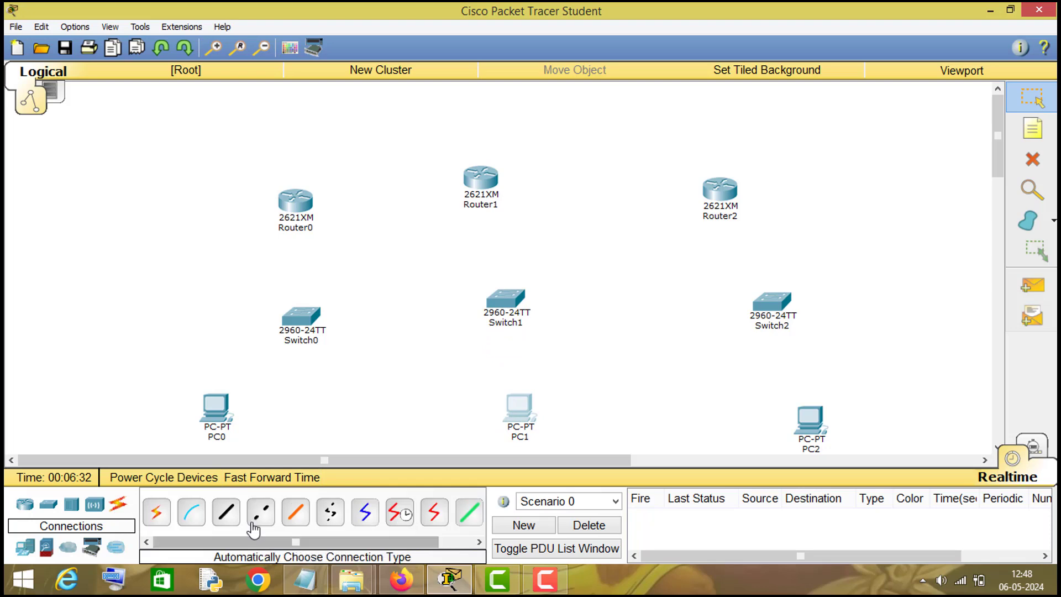
click(259, 513)
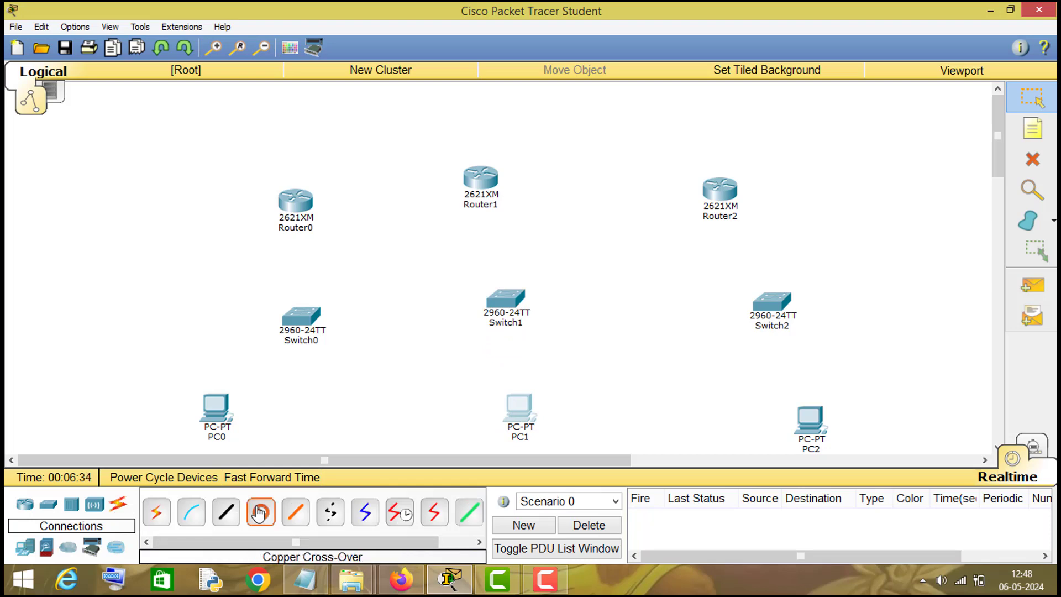
click(303, 201)
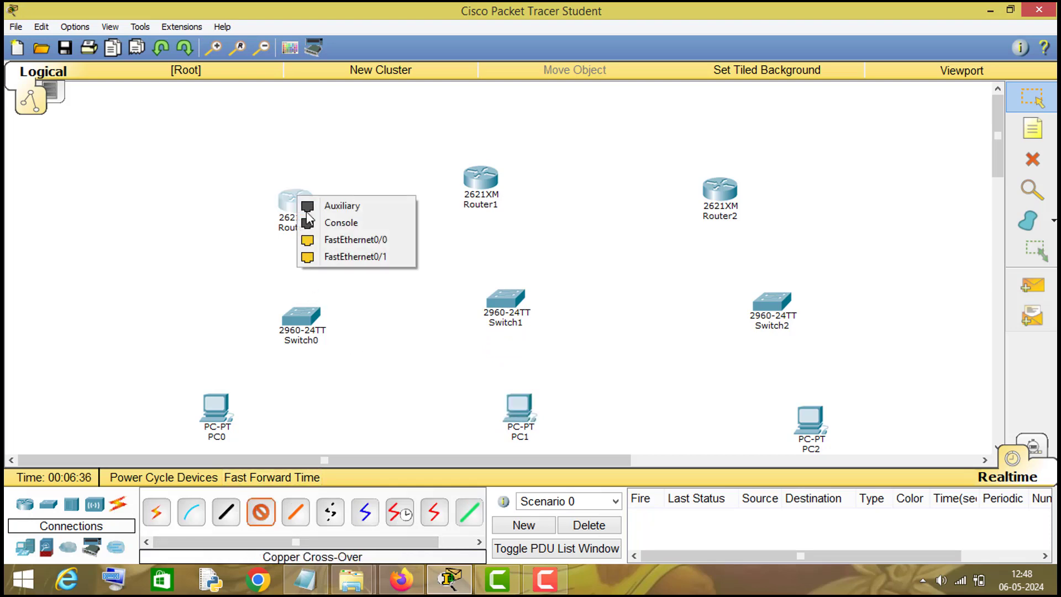
click(353, 240)
click(491, 181)
click(532, 222)
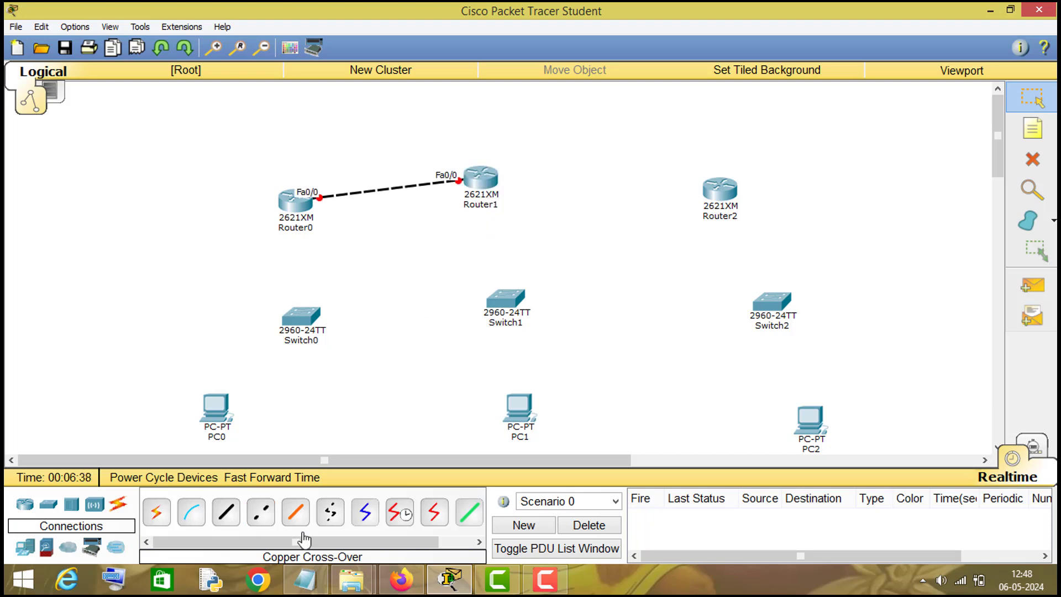
click(488, 178)
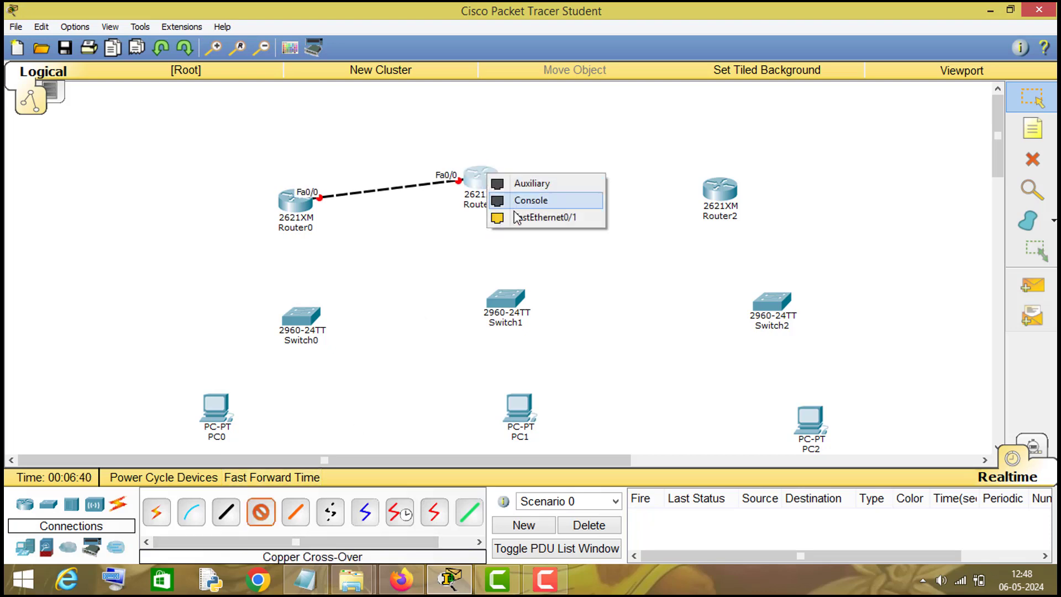
click(532, 216)
click(722, 198)
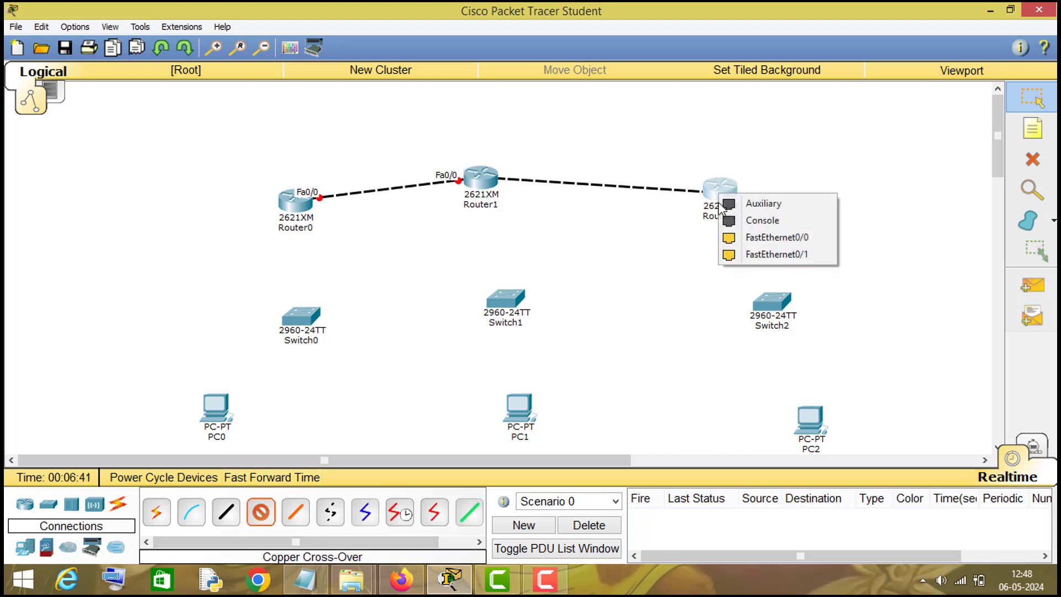
click(730, 238)
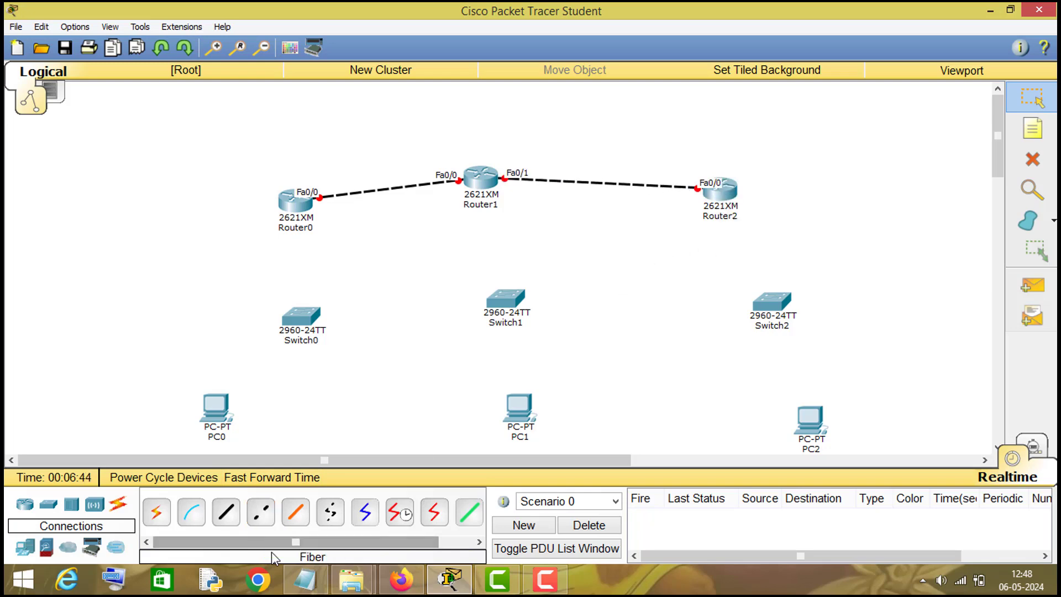
Use straight-through cables for Router0 Fa0/1 to Switch0 Fa0/1 and Switch0 Fa0/2 to PC0 Fa0
click(227, 512)
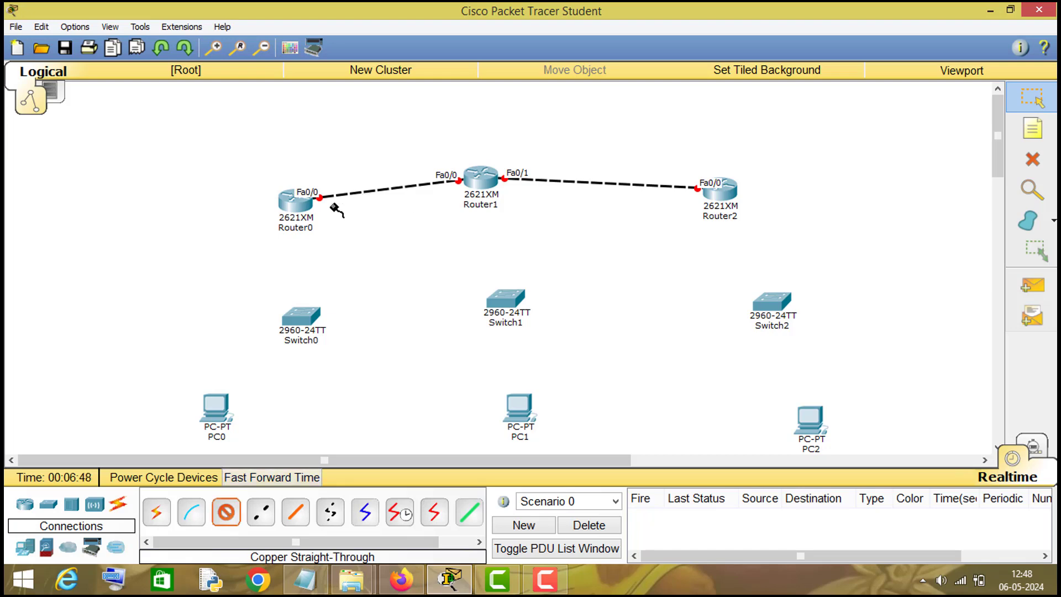
click(293, 203)
click(332, 247)
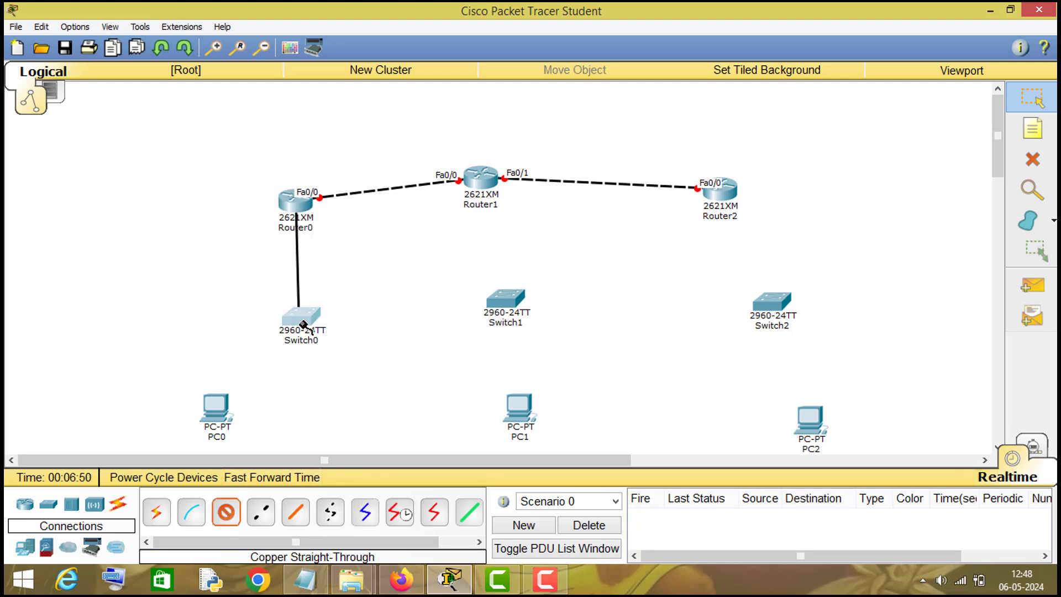
click(303, 320)
click(359, 29)
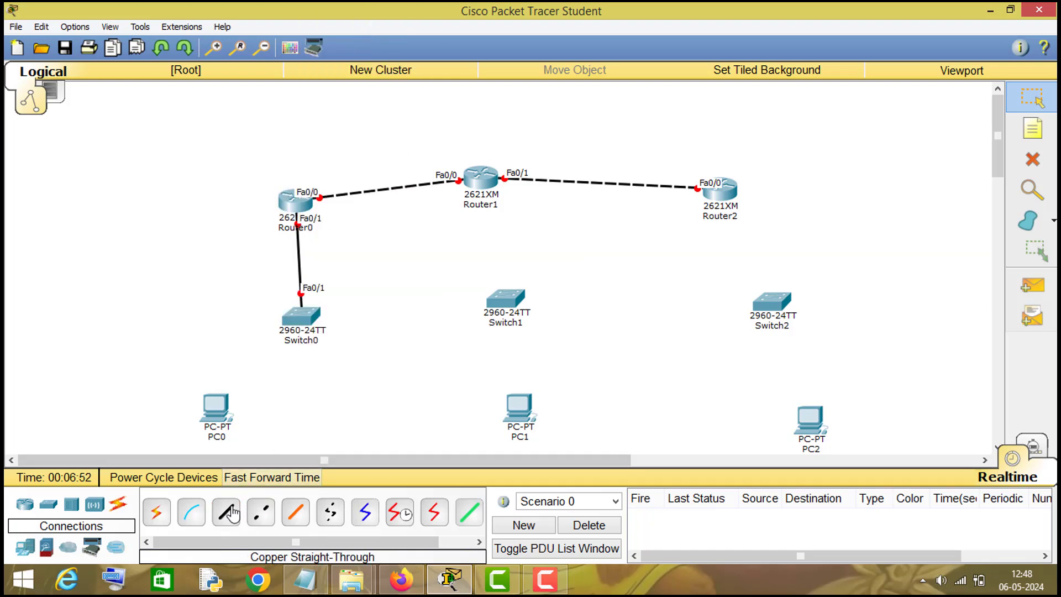
click(304, 319)
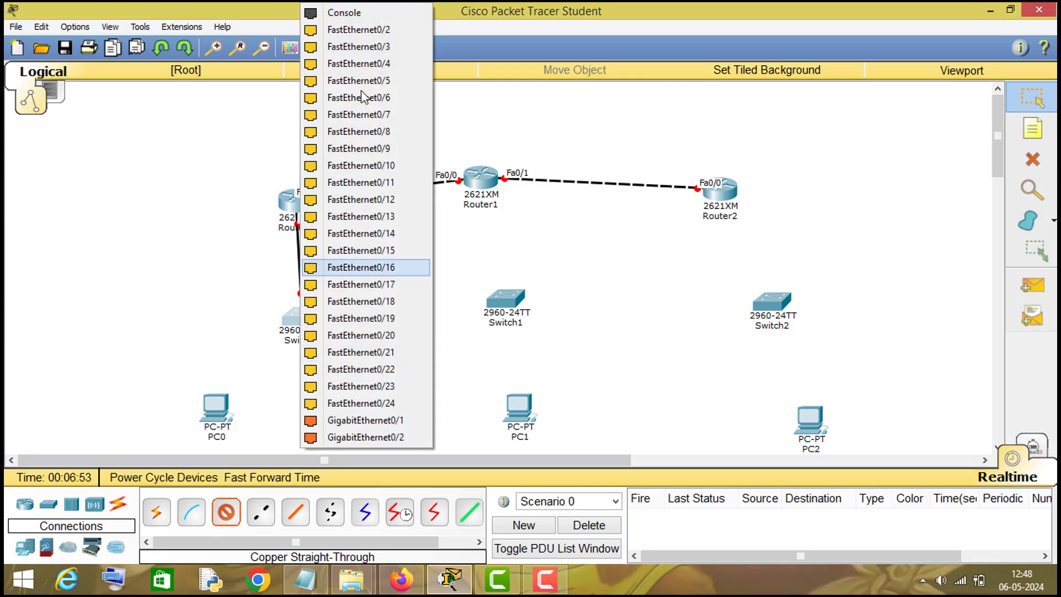
click(350, 30)
click(217, 408)
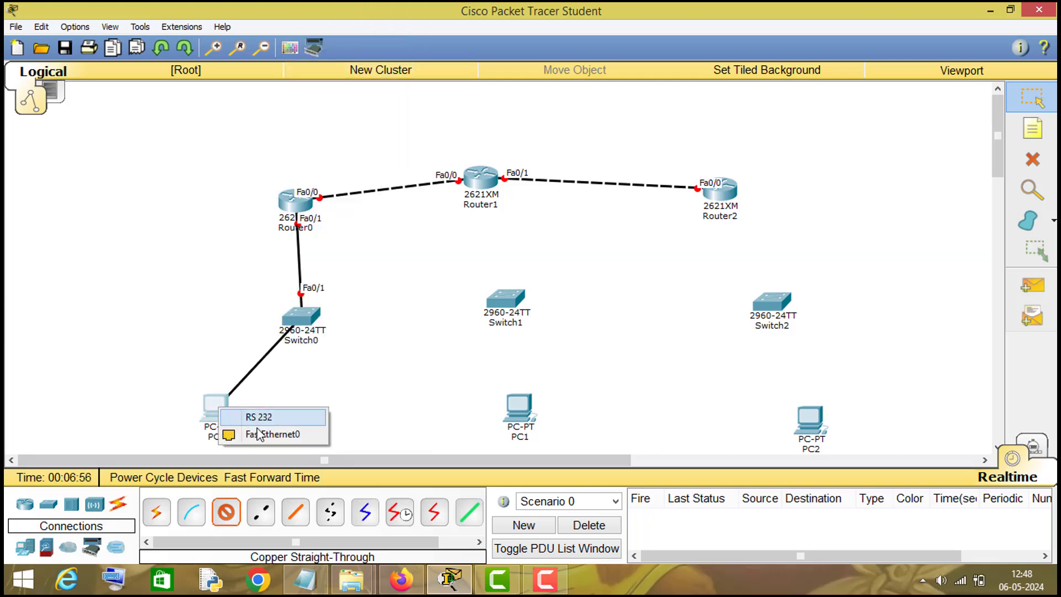
click(260, 436)
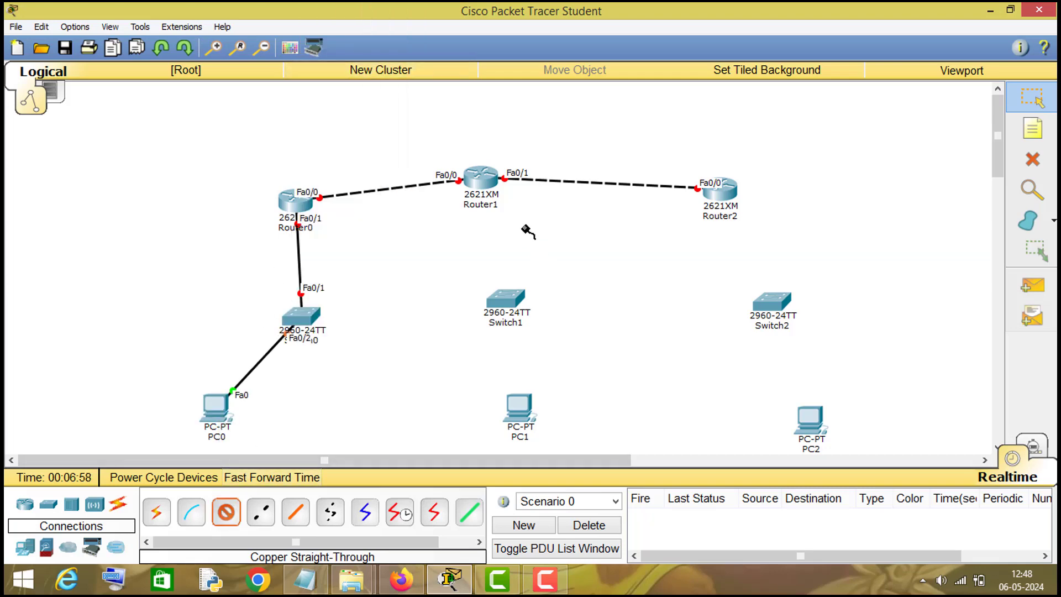
Use straight-through cables for Router2 Fa0/1 to Switch2 Fa0/1 and Switch2 Fa0/2 to PC2 Fa0
click(719, 190)
click(782, 232)
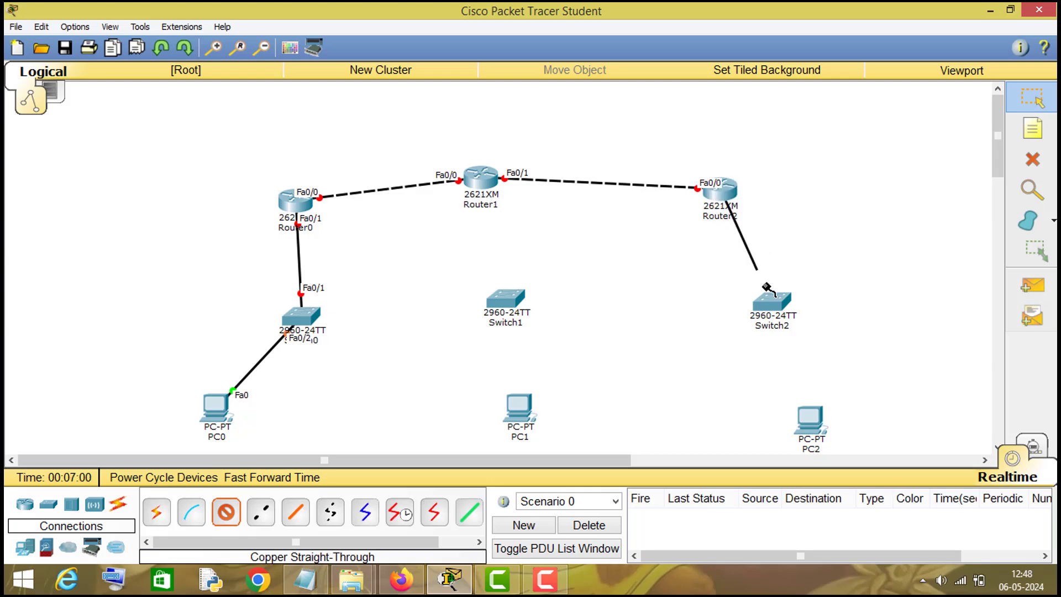
click(773, 305)
click(796, 24)
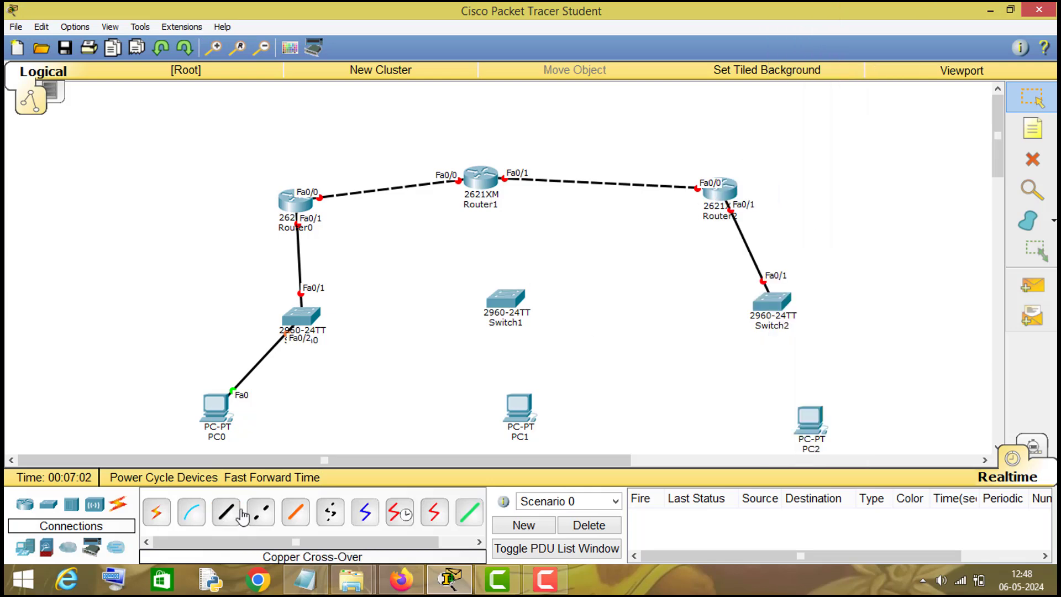
click(229, 519)
click(771, 303)
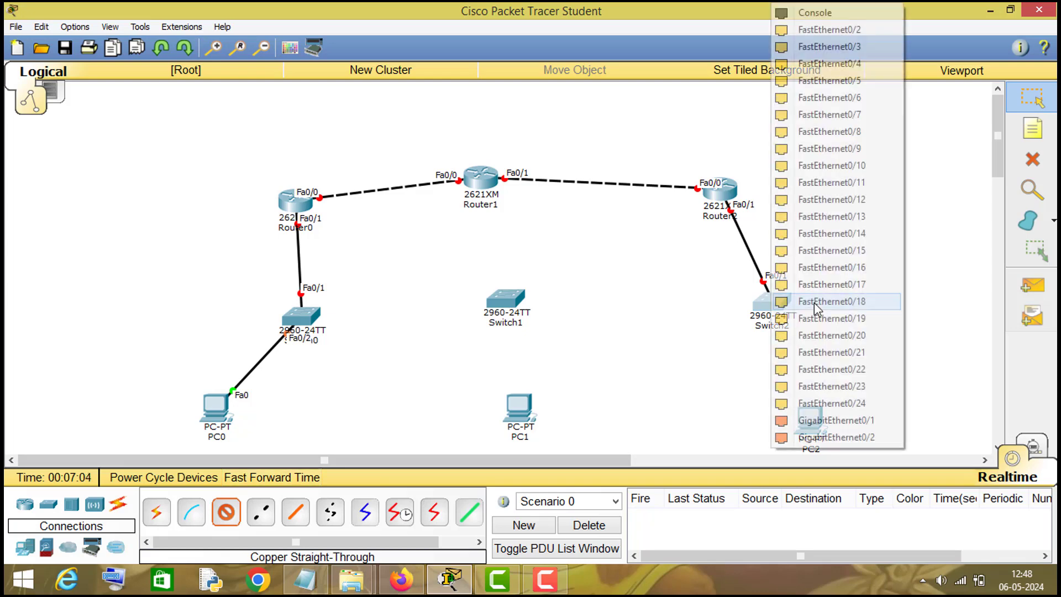
click(829, 29)
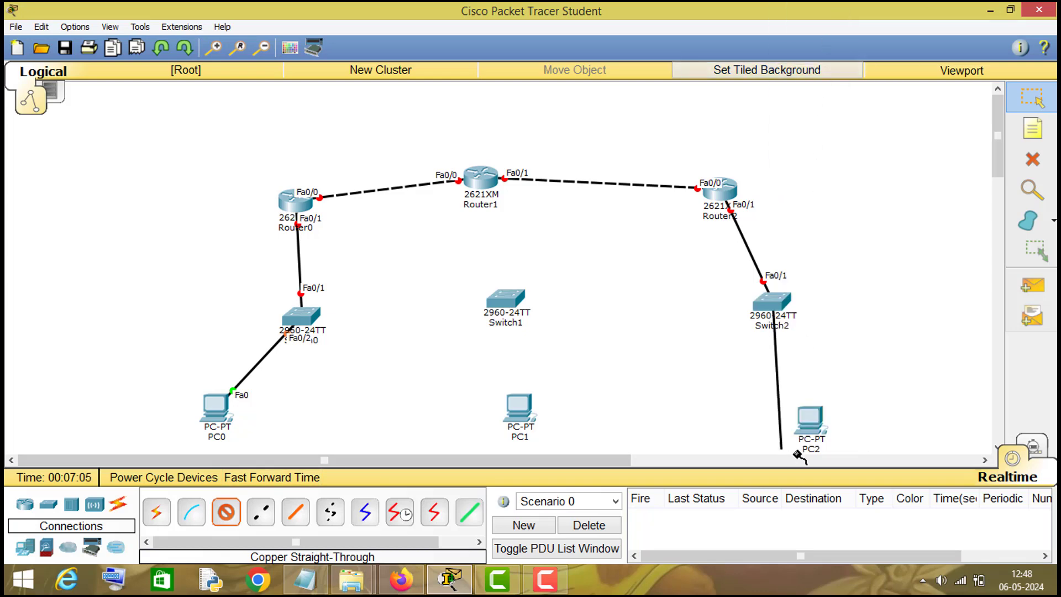
click(807, 421)
click(835, 451)
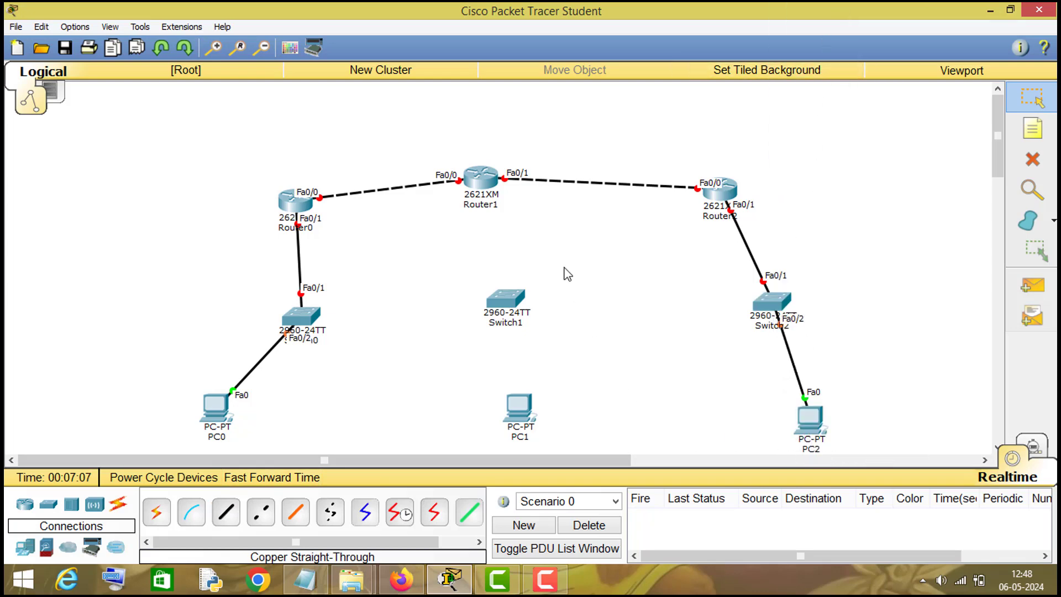
Open Router1's Physical view and check the NM-4E module description
click(478, 184)
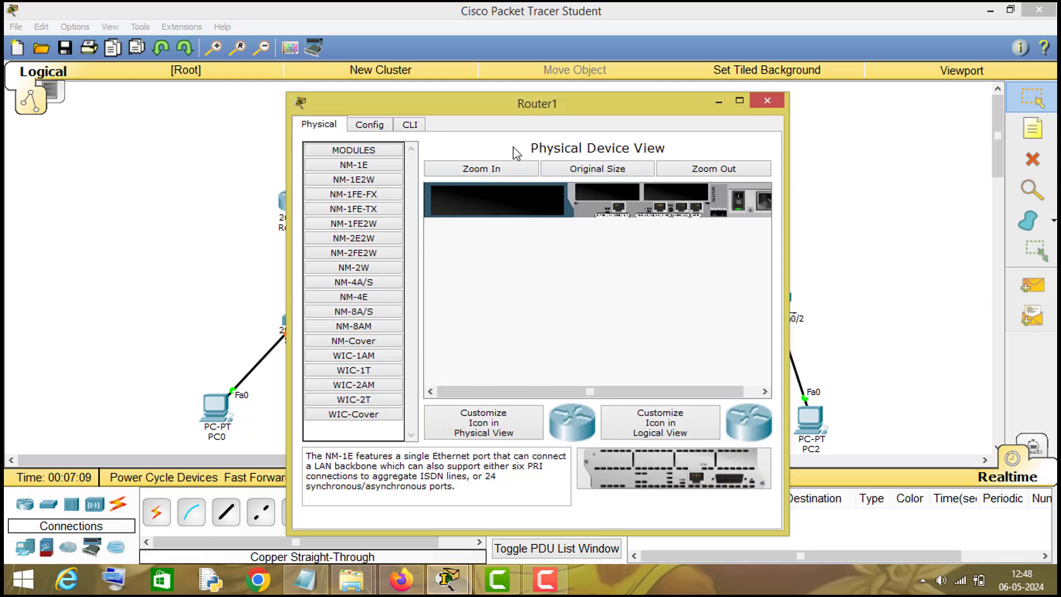
click(409, 124)
click(379, 128)
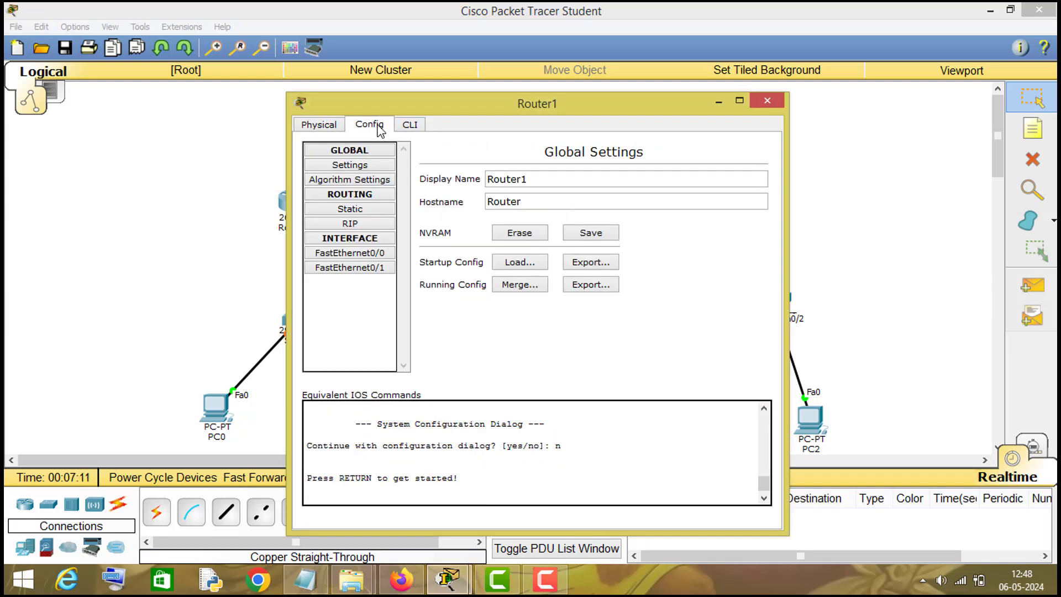
click(318, 125)
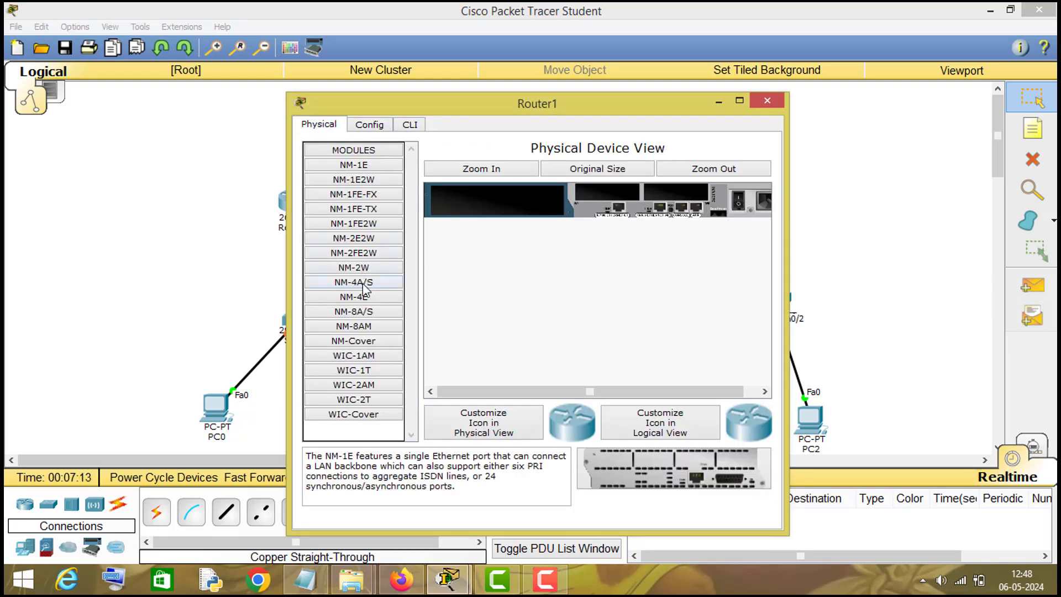
click(354, 303)
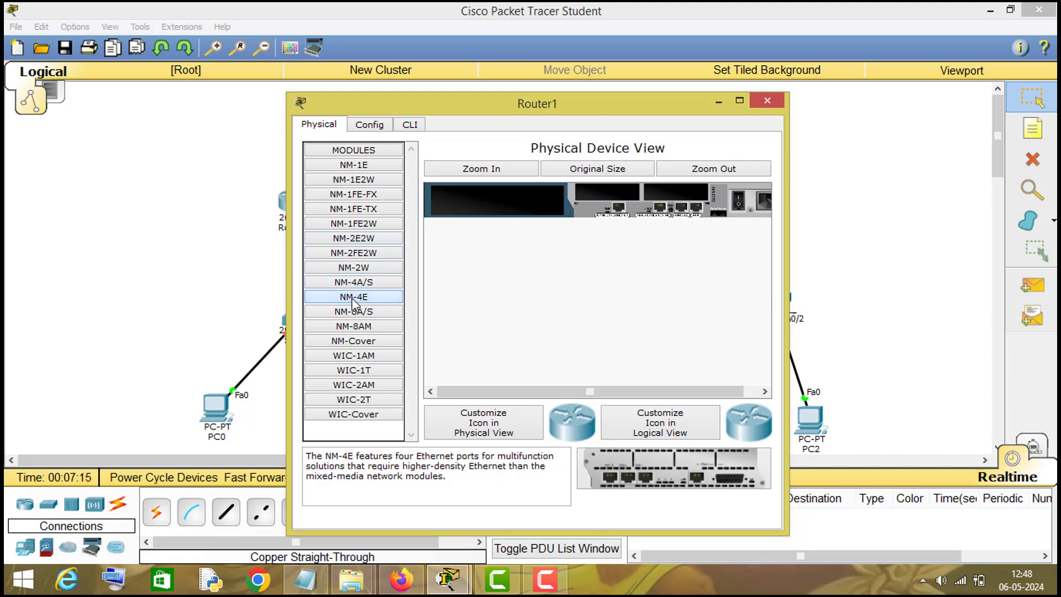
drag(537, 109, 802, 73)
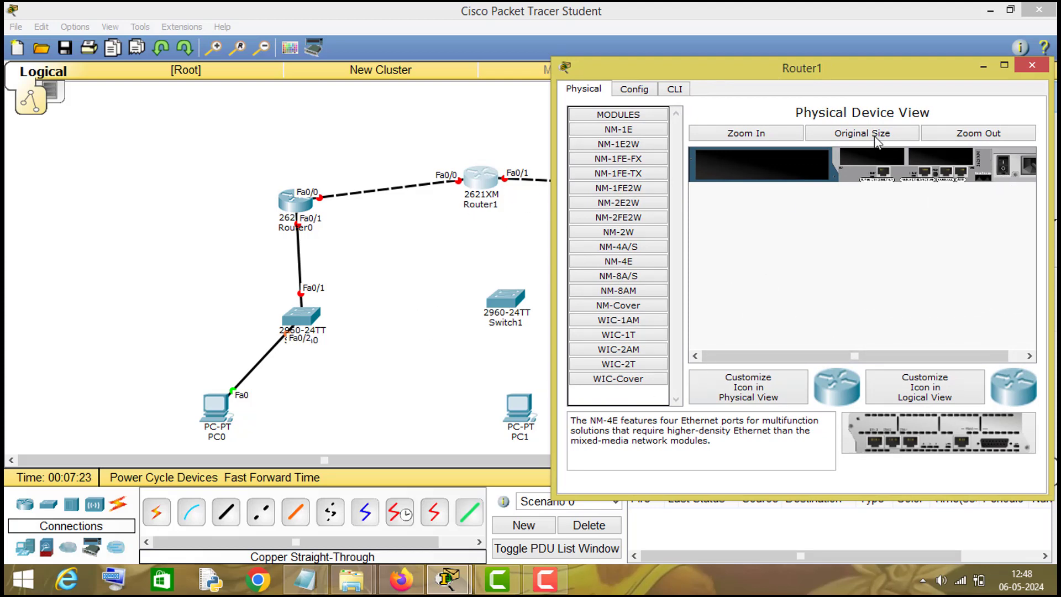
Fit the NM-4E module into Router1's empty slot and close the window
click(608, 264)
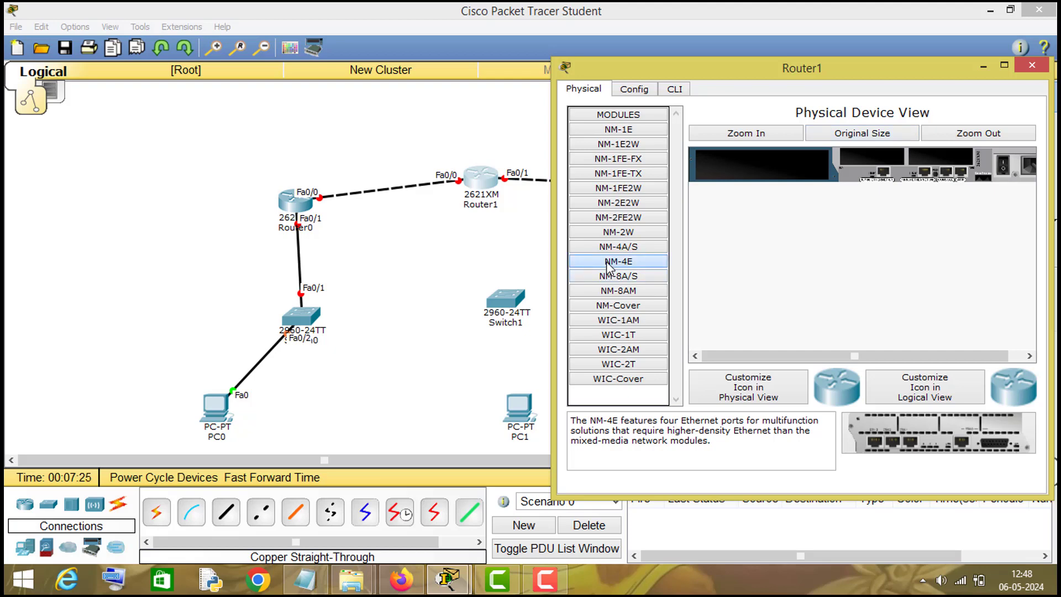
drag(608, 264, 760, 164)
drag(897, 65, 661, 71)
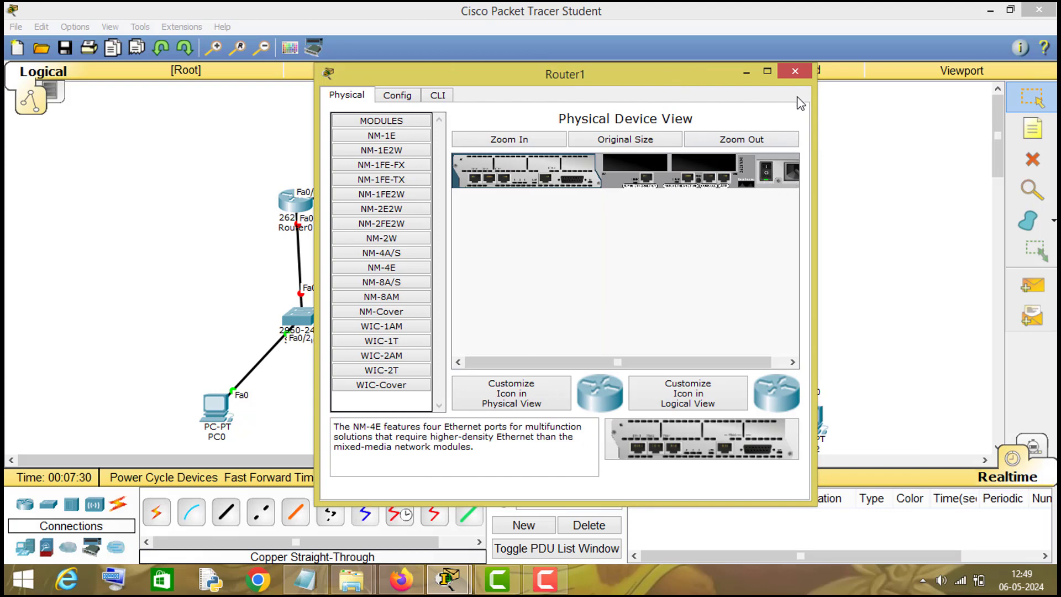
click(799, 74)
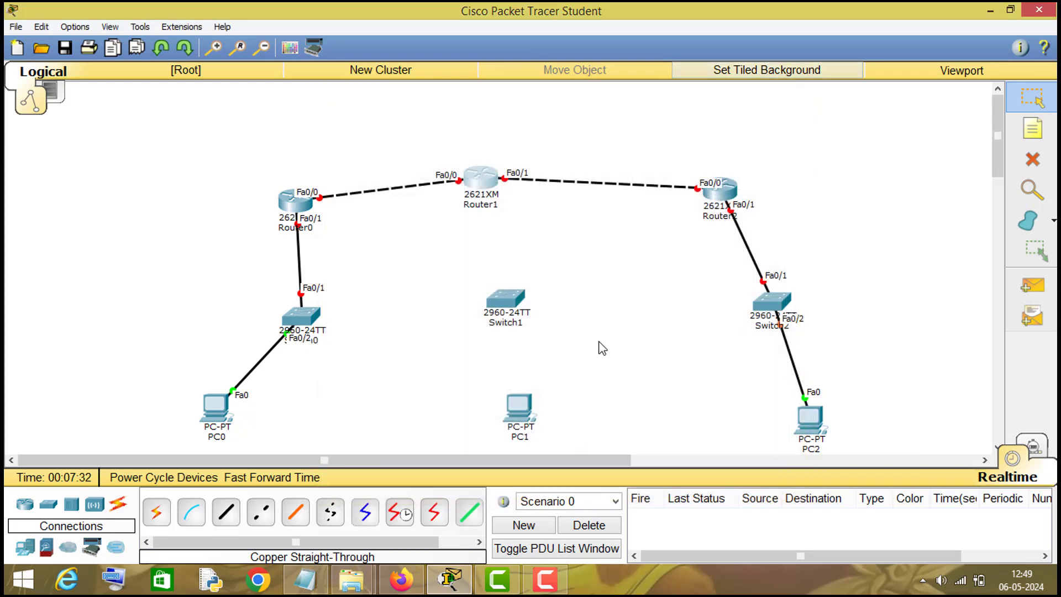
Use straight-through cables for Router1 Ethernet1/0 to Switch1 Fa0/1 and Switch1 to PC1 Fa0
click(226, 512)
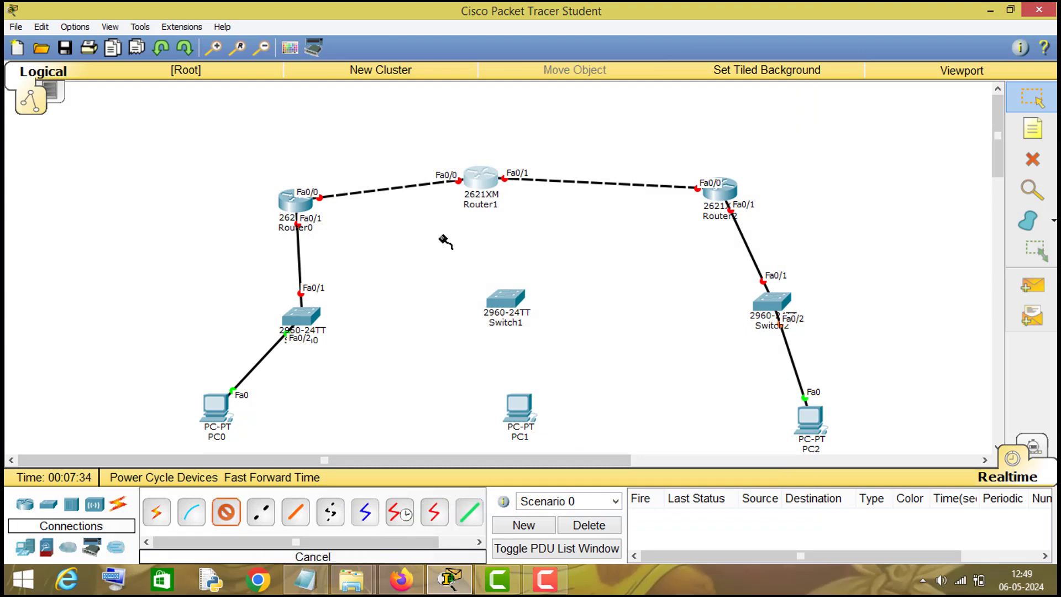
click(474, 178)
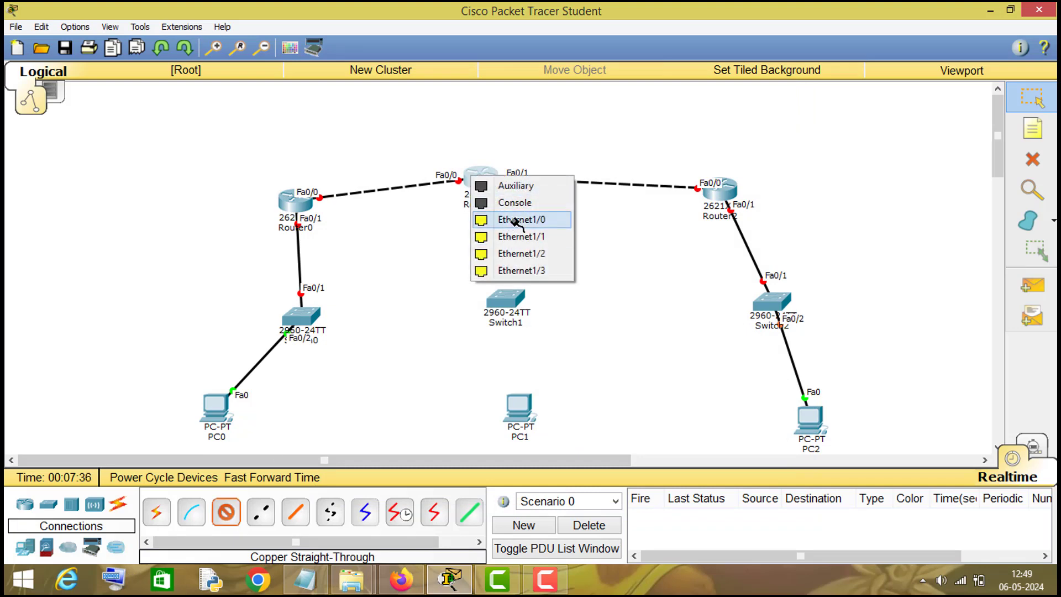
click(511, 220)
click(520, 321)
click(586, 30)
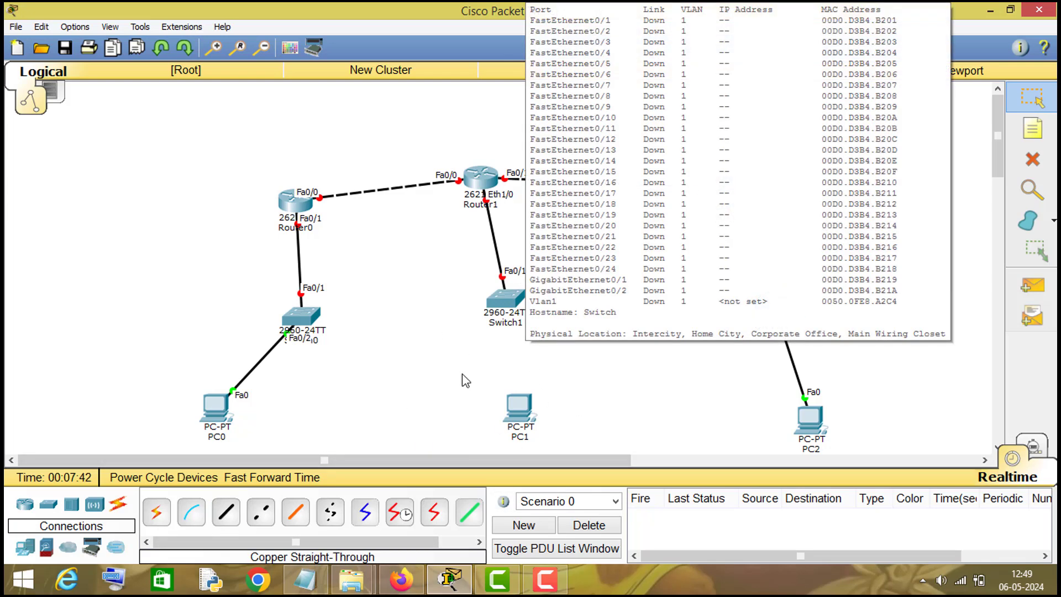
click(226, 512)
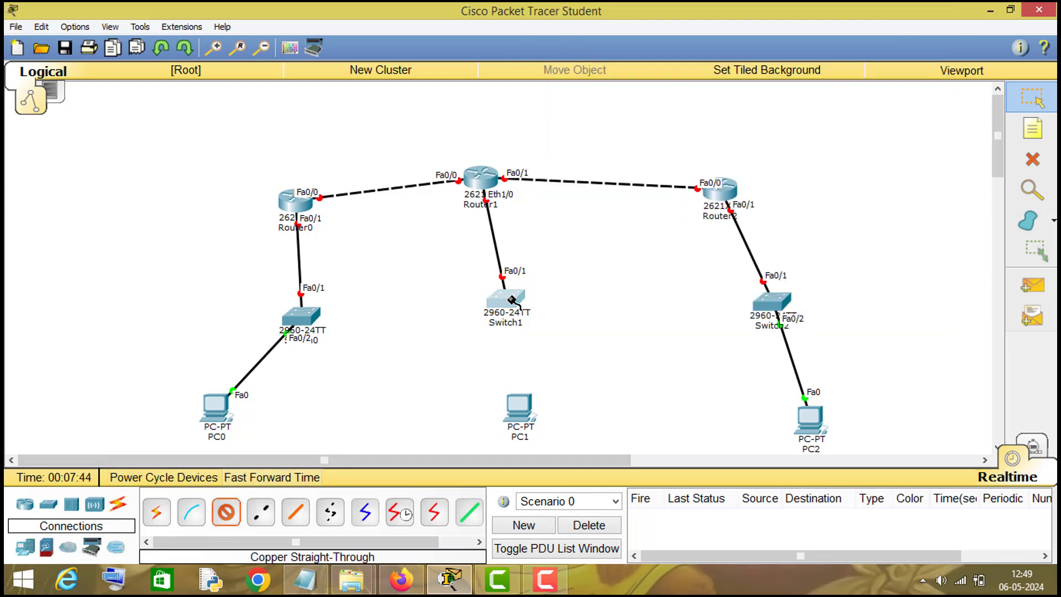
click(513, 304)
click(591, 45)
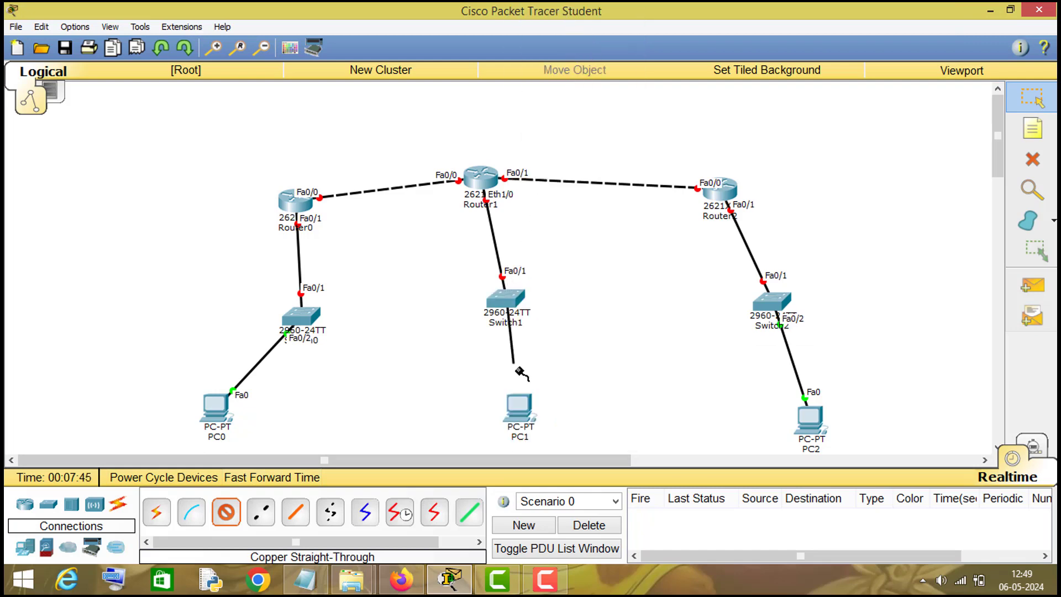
click(523, 409)
click(545, 436)
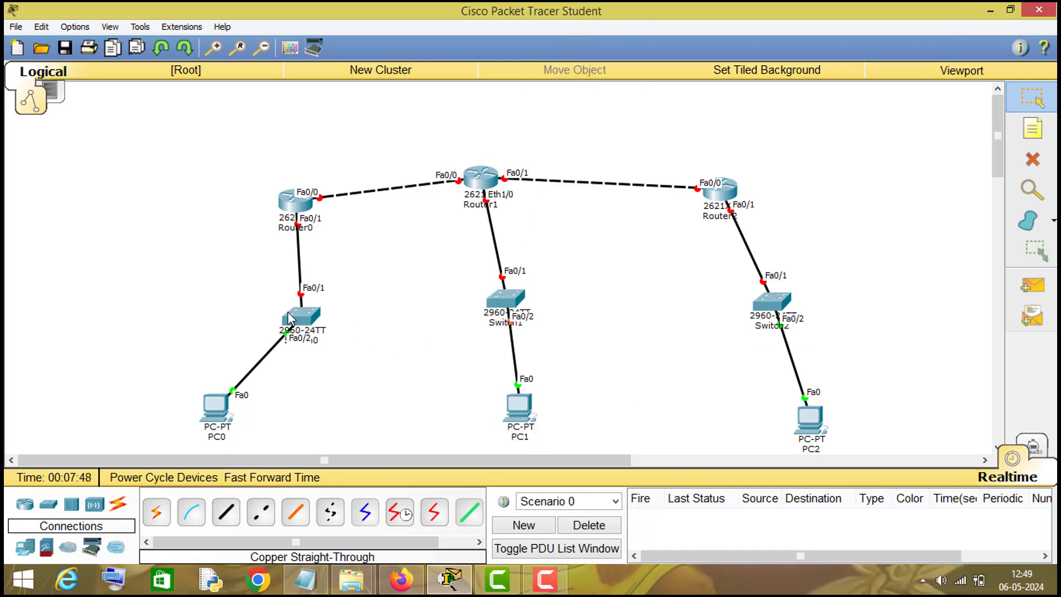
Raise the three routers into a top row and nudge Switch0 and PC1 into place
drag(301, 317, 249, 303)
drag(299, 207, 280, 136)
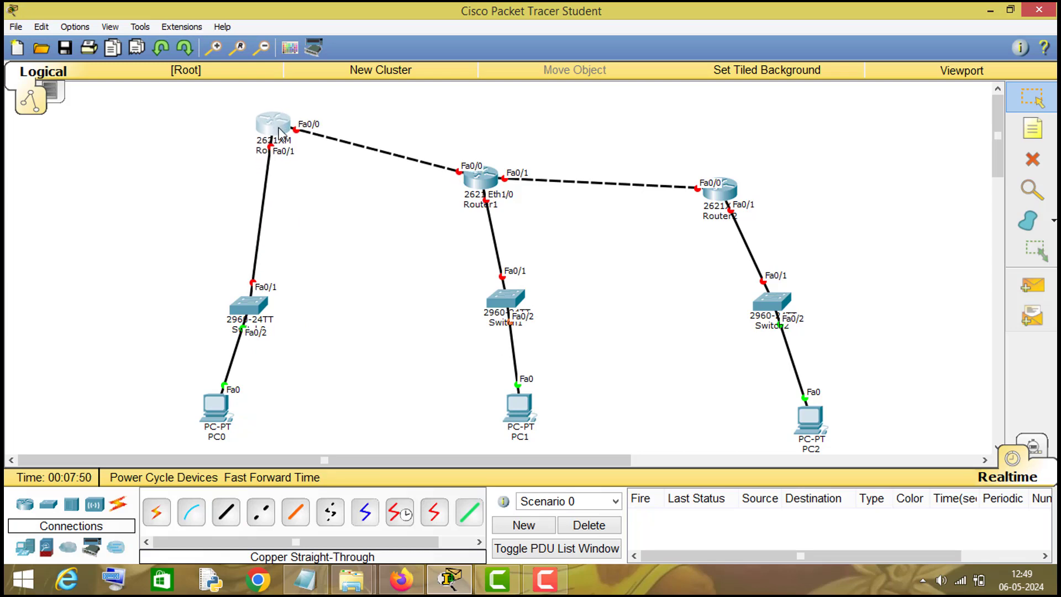
drag(468, 157, 479, 100)
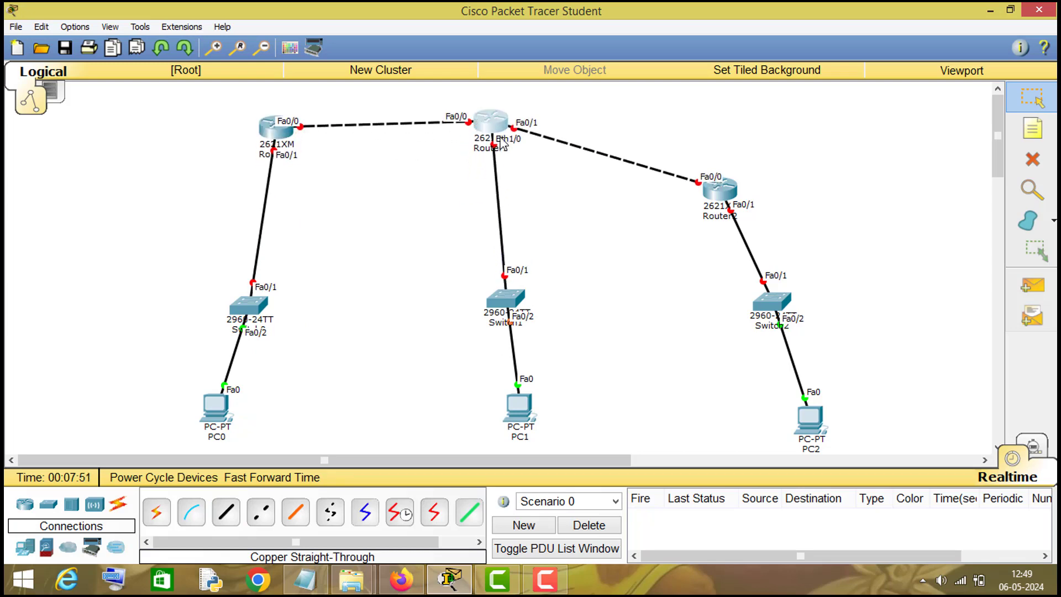
drag(723, 193, 745, 123)
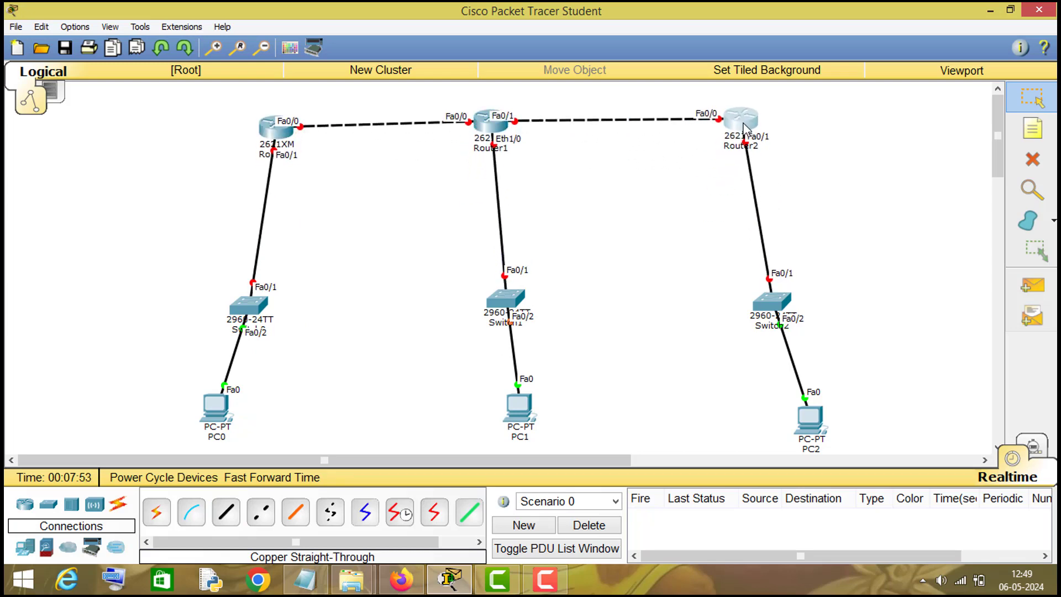
drag(507, 409, 494, 404)
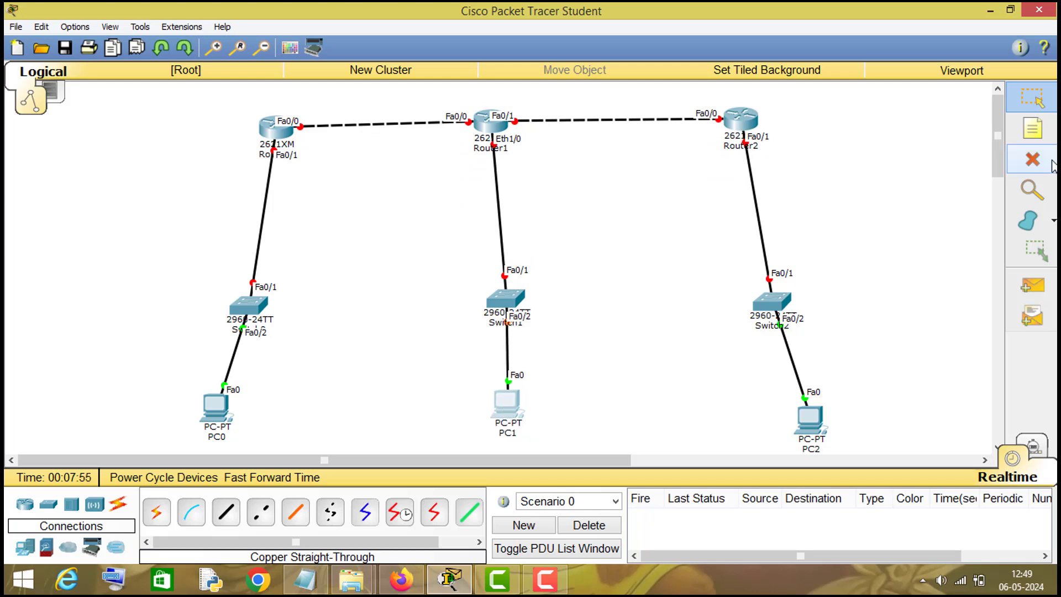
Add notes 10.0.0.0/8 by PC0's LAN, 20.0.0.0/8 on Router0–Router1, 30.0.0.0/8 by Router1's LAN
click(1027, 135)
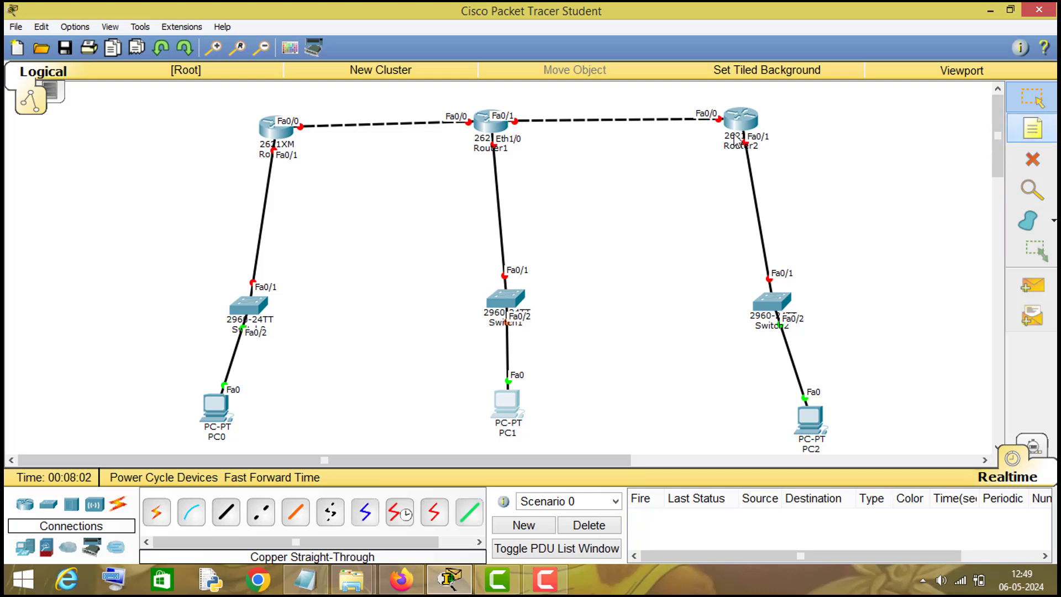
click(93, 333)
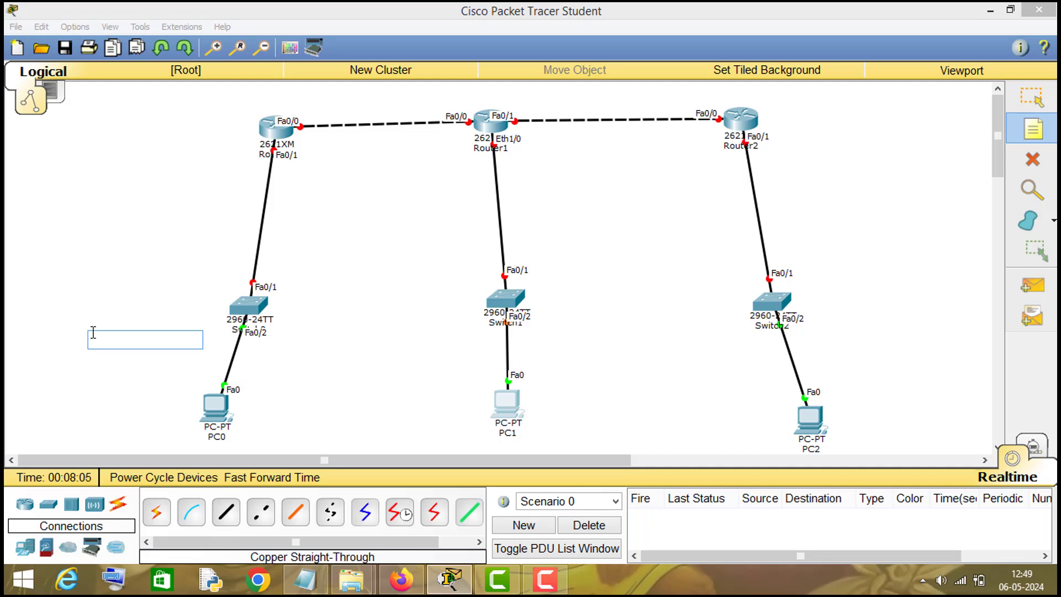
text(10.0.0.0/8)
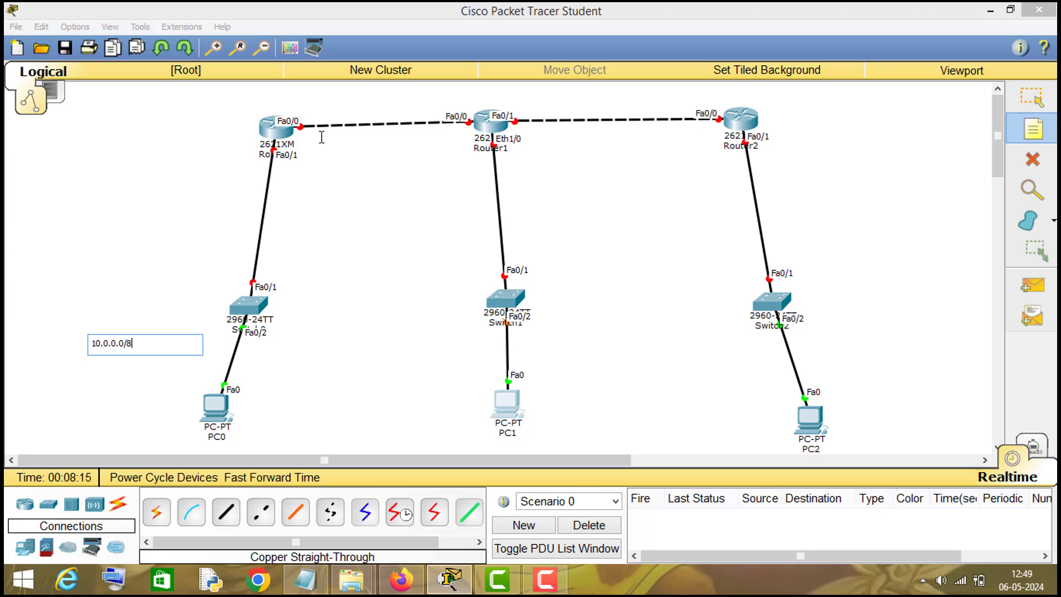
click(320, 103)
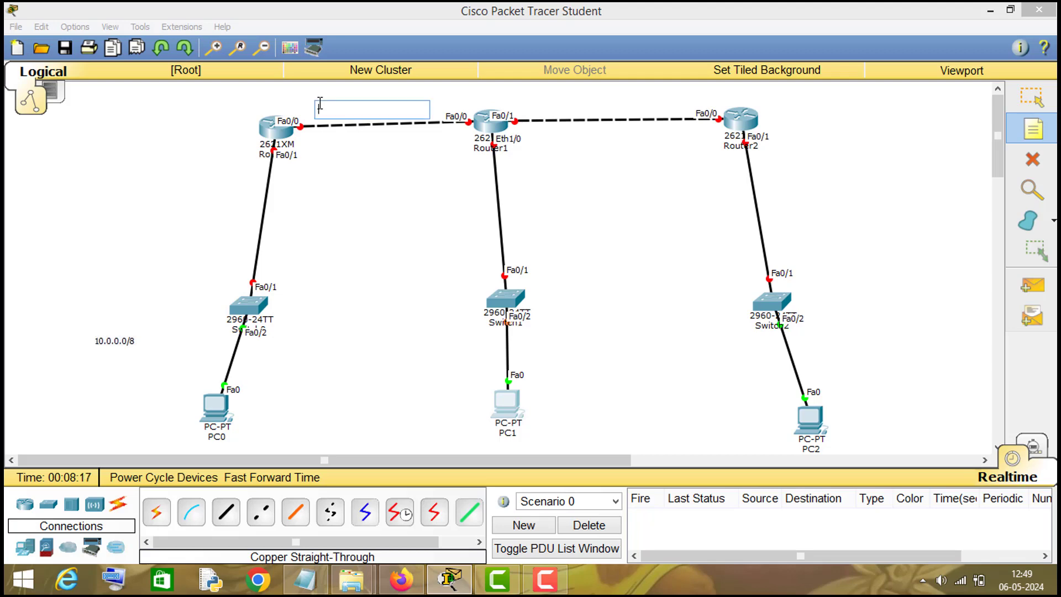
text(20.0.0.0/)
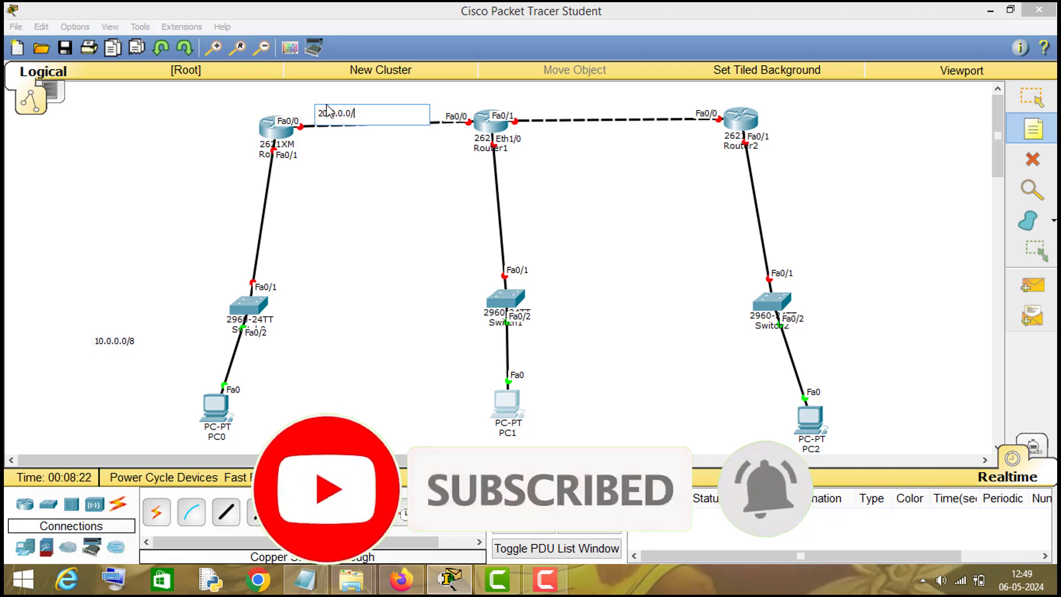
text(8)
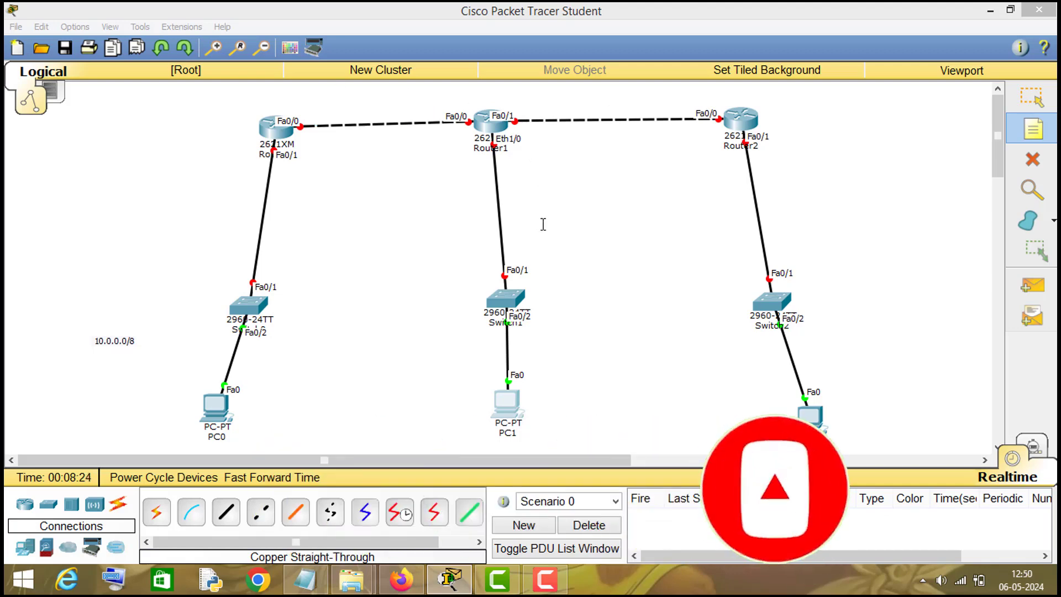
click(540, 228)
text(30.0.0.0/8)
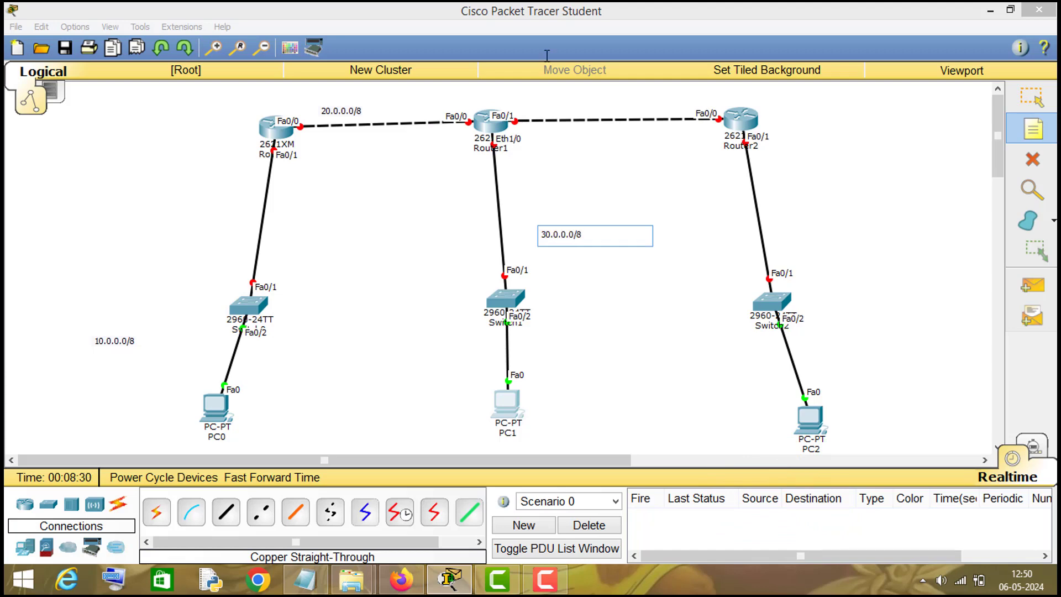
Add notes 40.0.0.0/8 on the Router1–Router2 link and 50.0.0.0/8 by Router2's LAN
click(558, 105)
text(40.0.0.0/8)
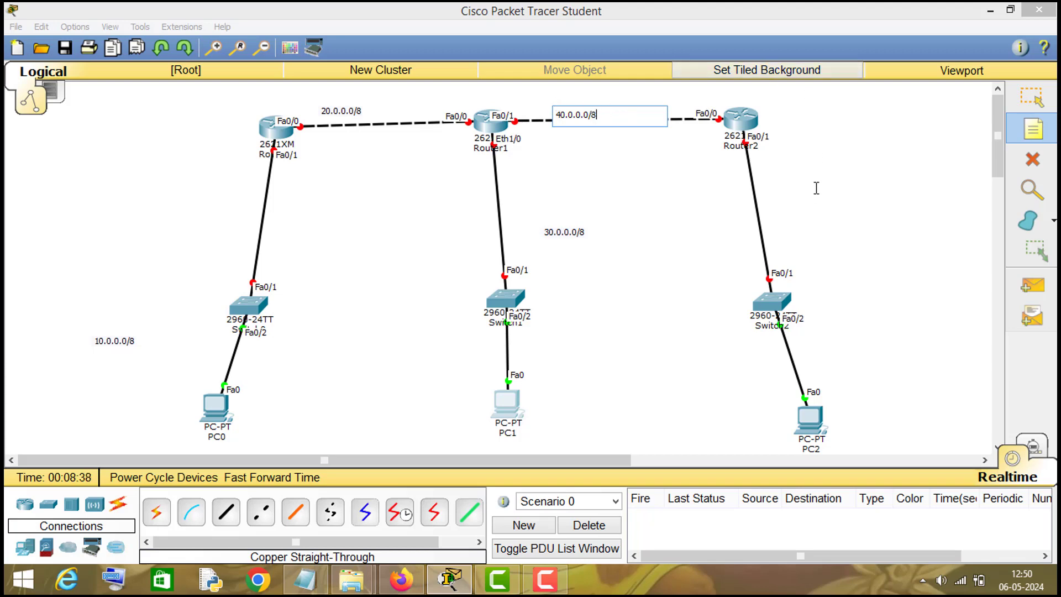
click(815, 206)
text(50.0.0.0/8)
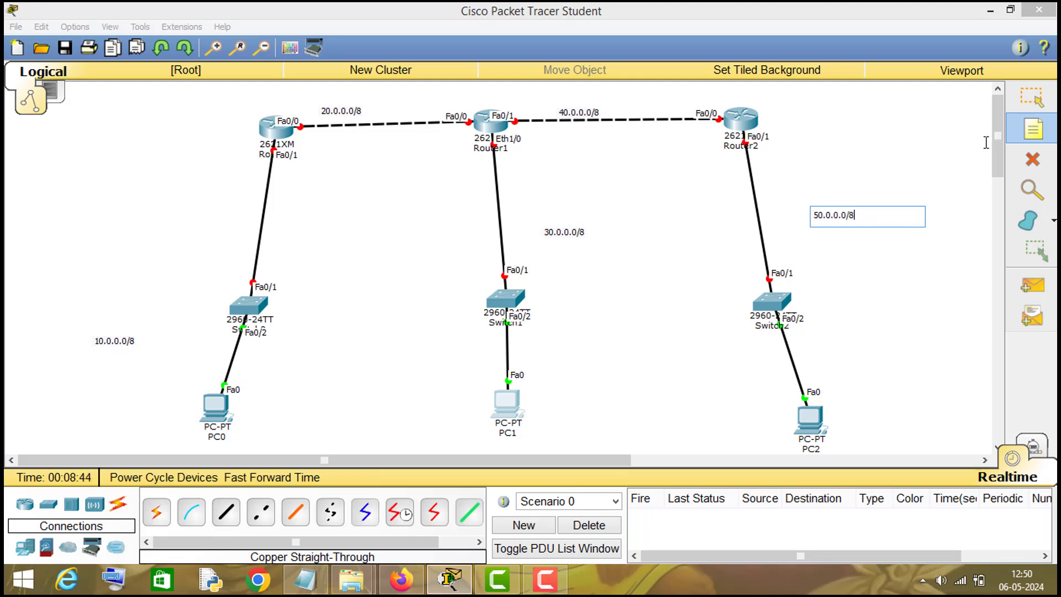
click(1033, 96)
drag(746, 123, 749, 117)
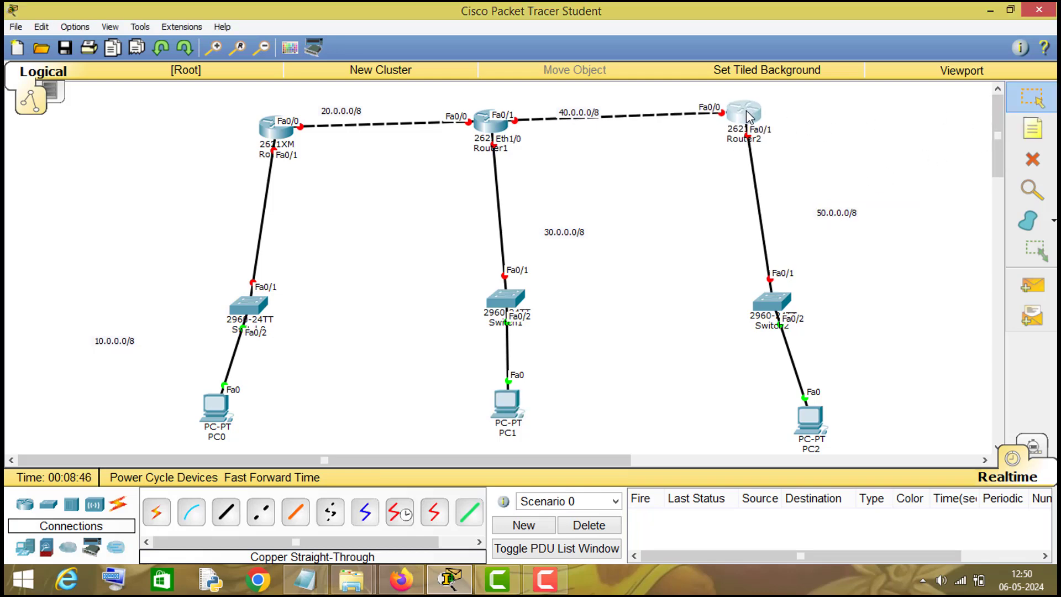
Move the 50, 40, 20 and 10.0.0.0/8 labels beside their links, raise Switch0, shift PC2 left
drag(848, 224, 834, 220)
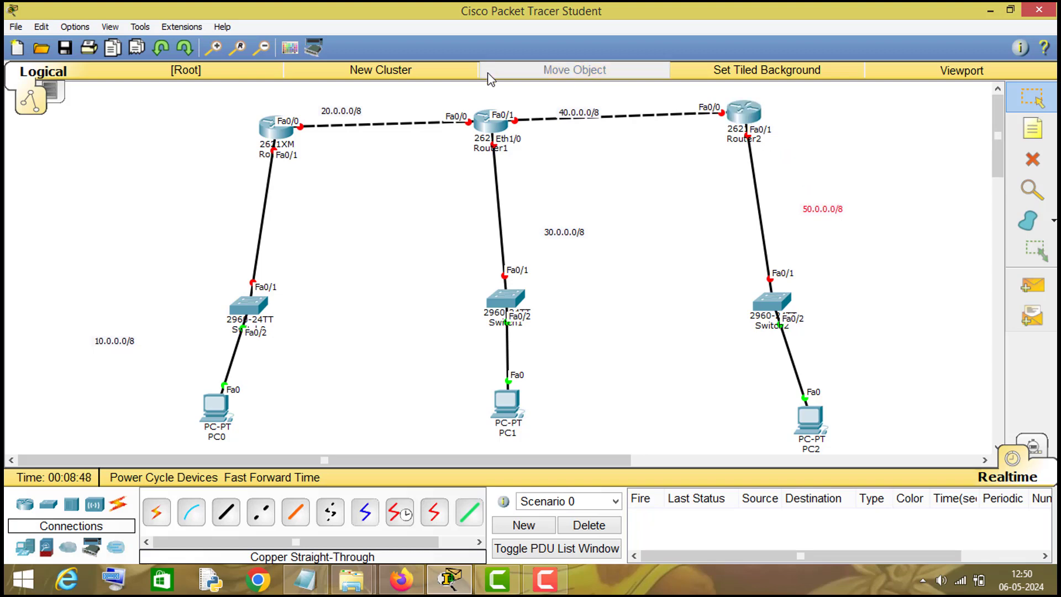
drag(564, 112, 565, 97)
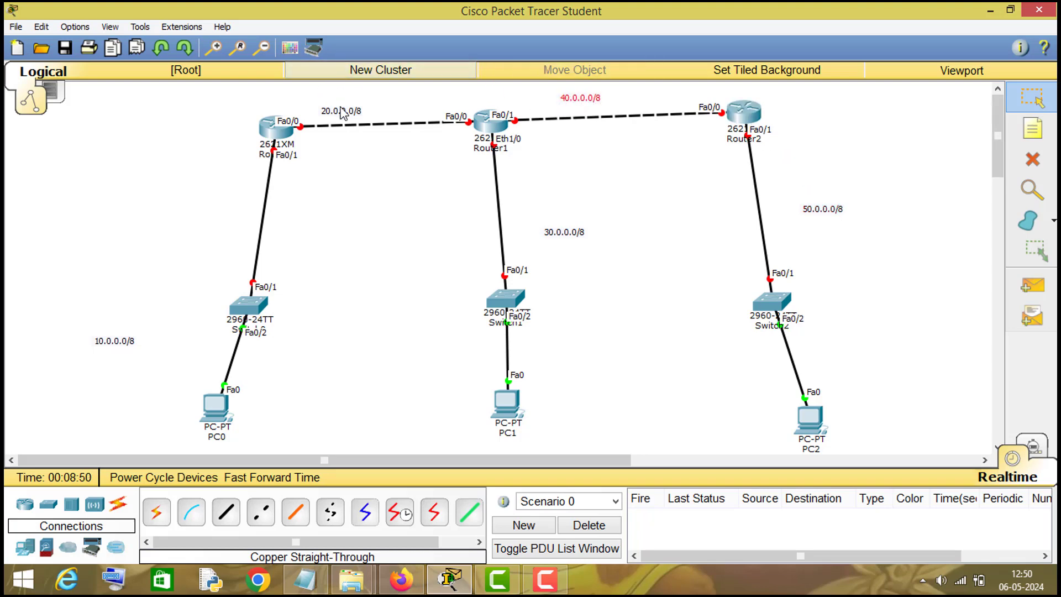
drag(341, 111, 358, 110)
drag(118, 348, 203, 242)
drag(251, 311, 249, 262)
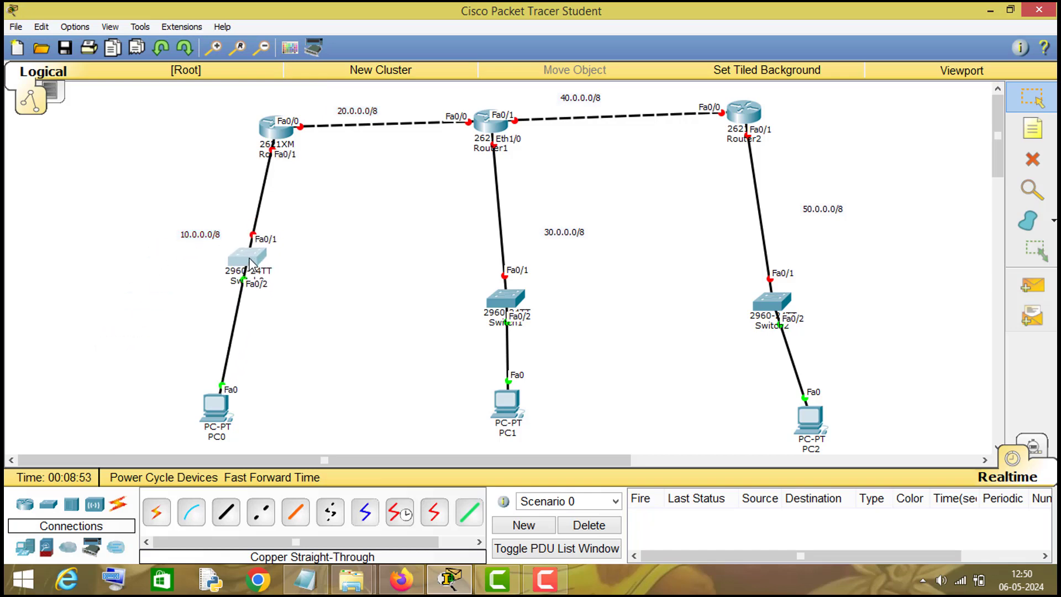
drag(824, 427, 805, 428)
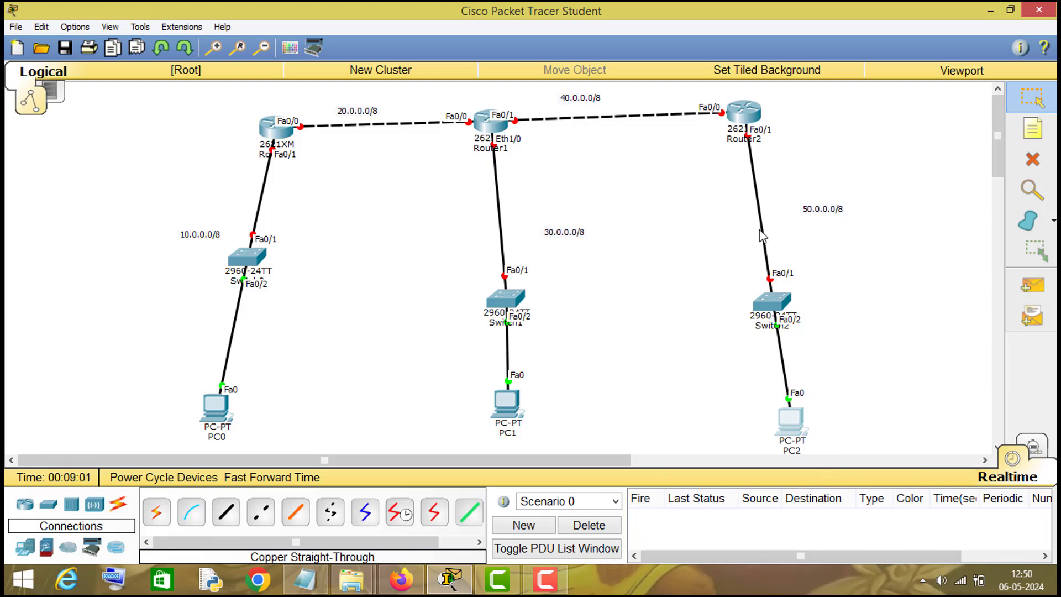
In PC0's IP Configuration, enter 10.0.0.2, mask 255.0.0.0 and gateway 10.0.0.1
click(225, 414)
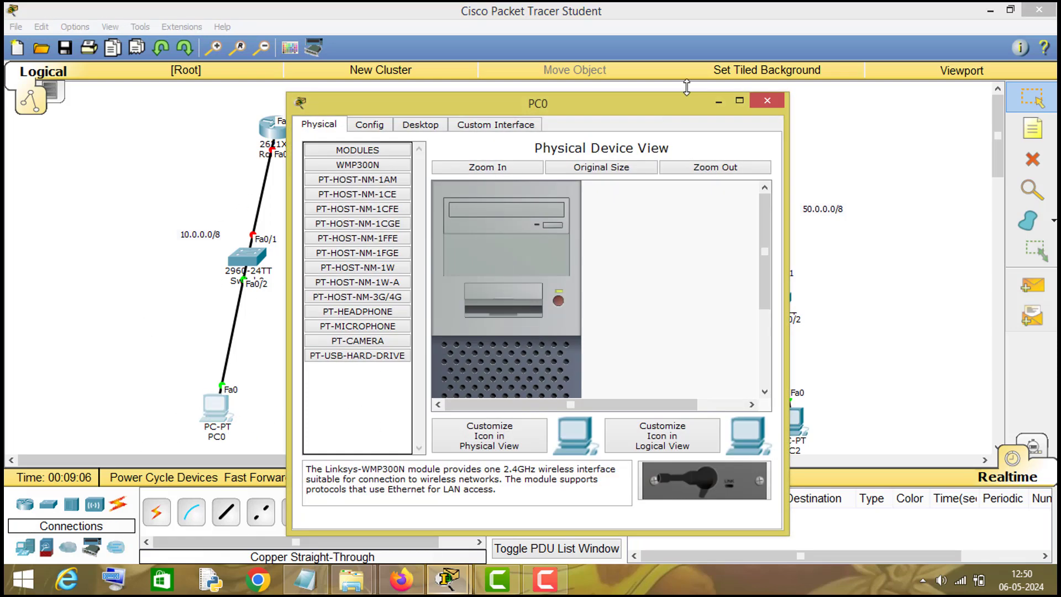
click(418, 125)
drag(451, 103, 685, 87)
click(615, 180)
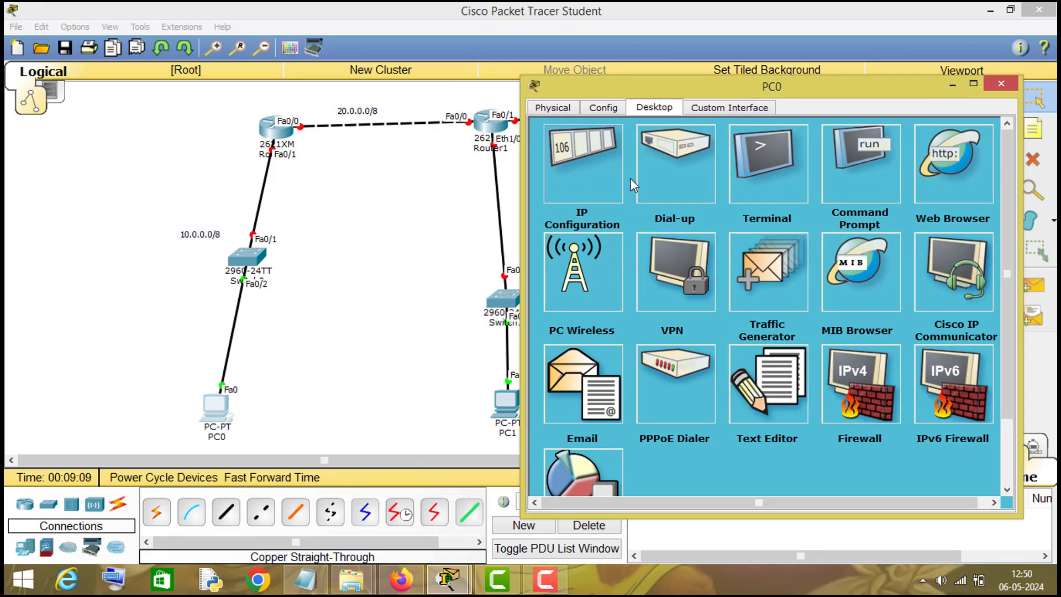
text(10.0.0.2)
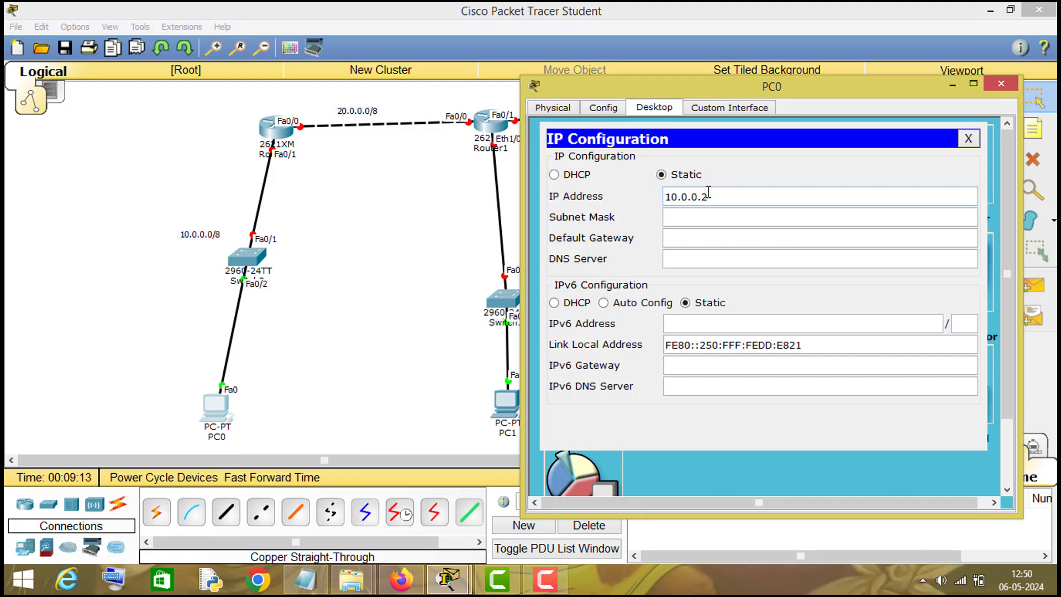
click(700, 216)
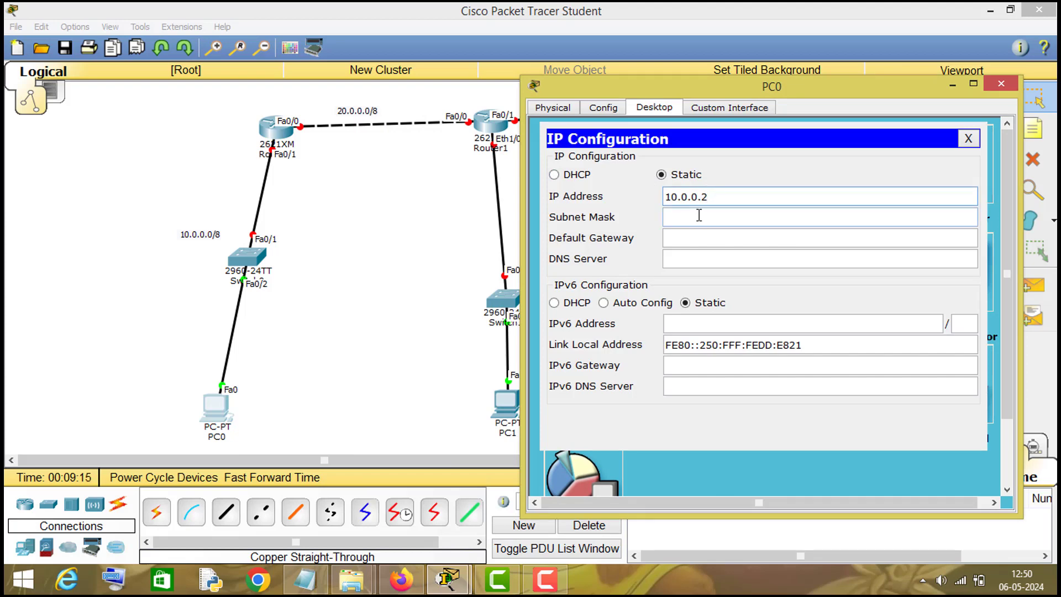
click(699, 215)
click(708, 240)
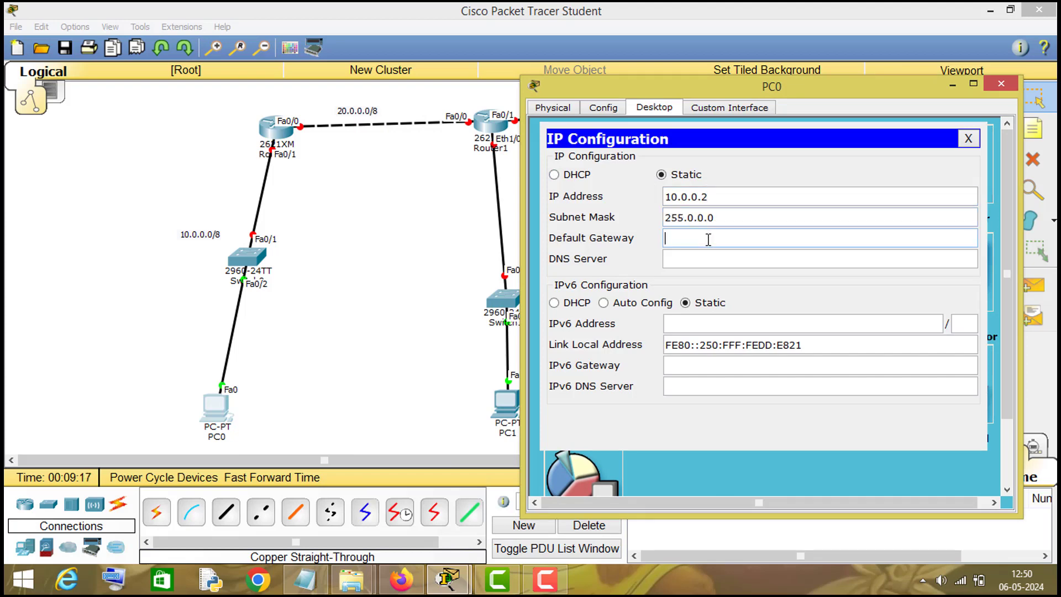
text(10.0.0.1)
click(1001, 84)
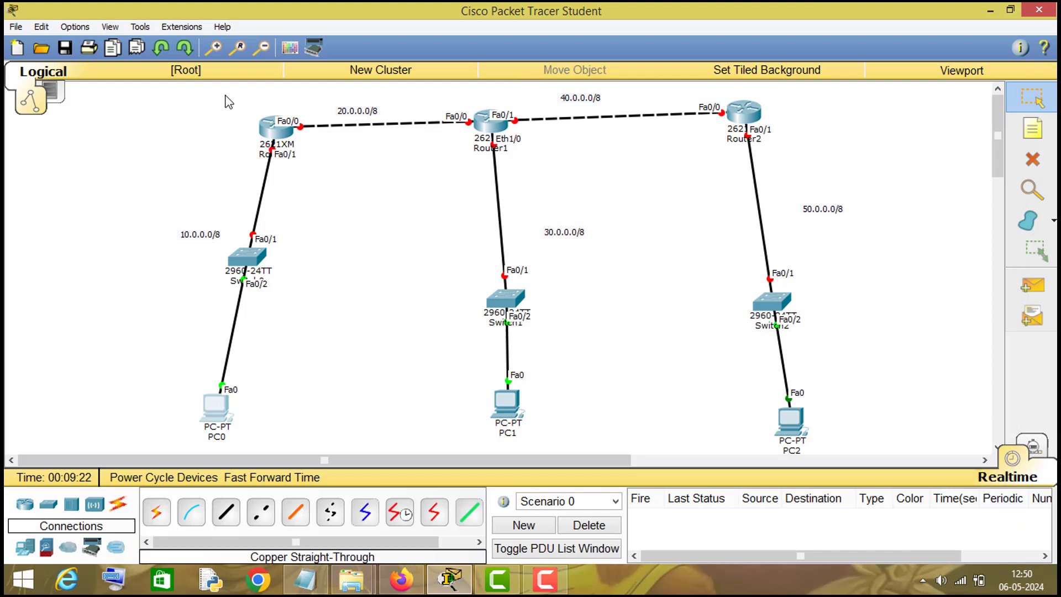
In Router0's CLI, decline the setup dialog and enter global configuration mode with en and config t
click(277, 128)
click(411, 124)
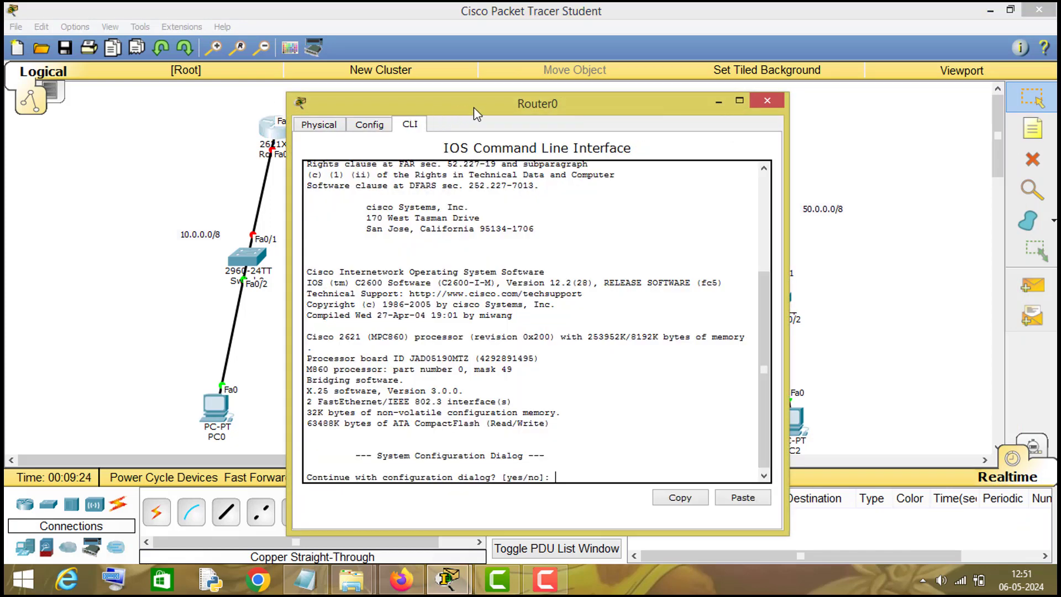
text(no)
key(Return)
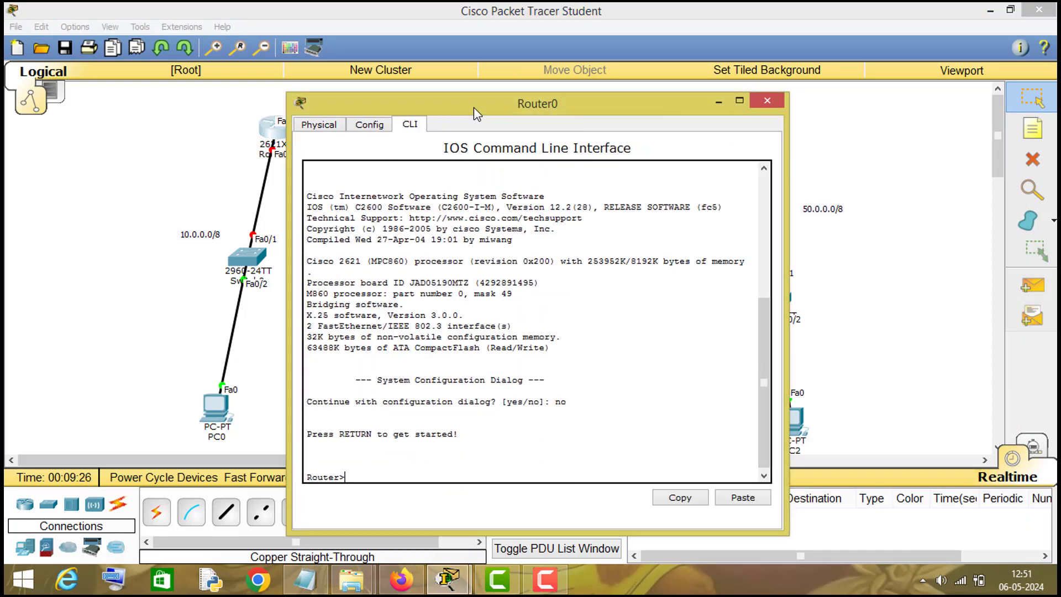
text(en)
key(Return)
text(conf)
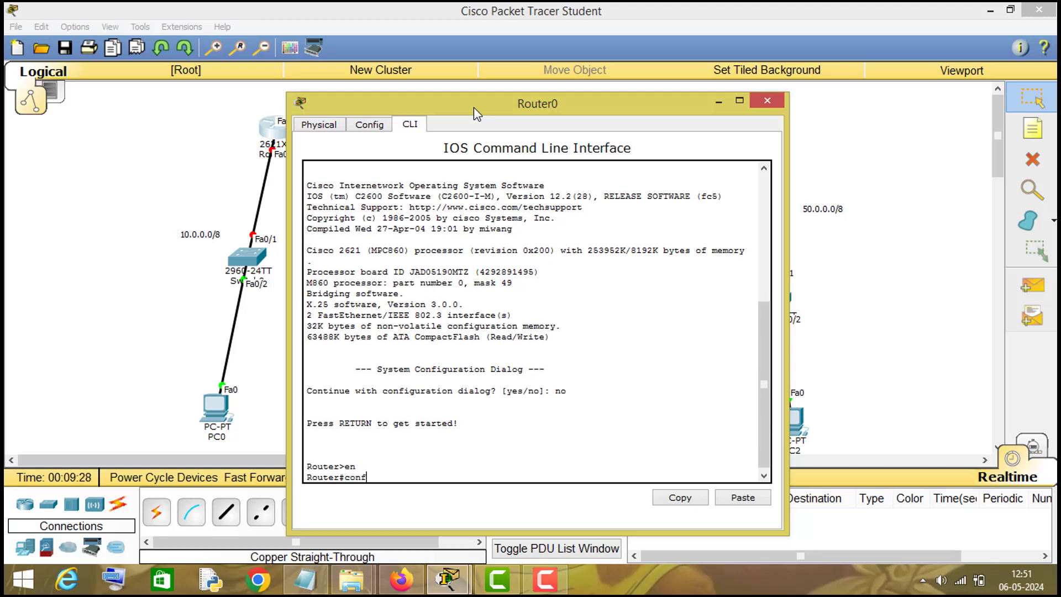
text(ig t)
key(Return)
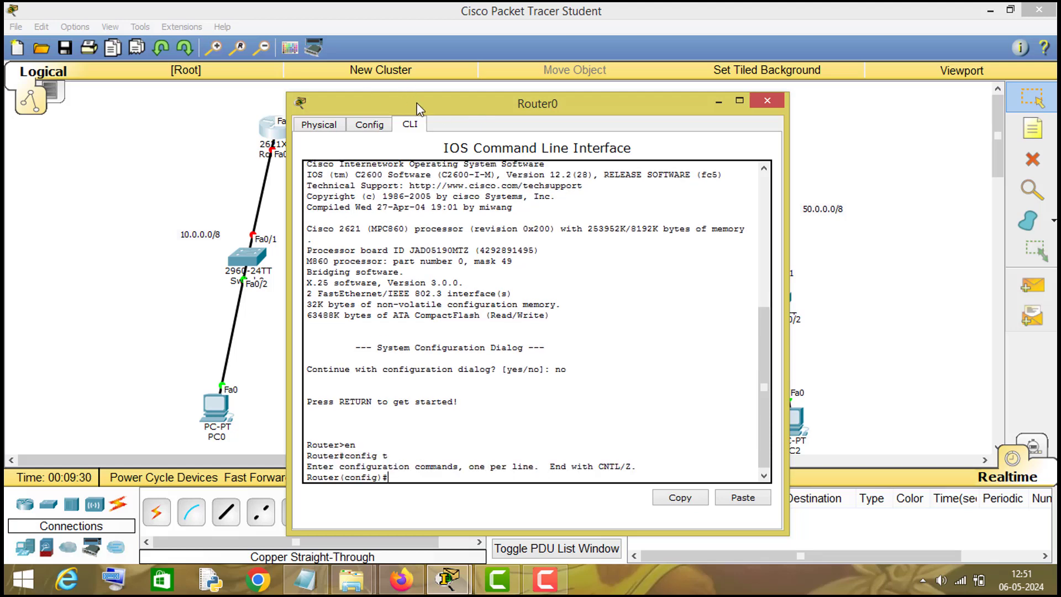
drag(397, 99, 658, 56)
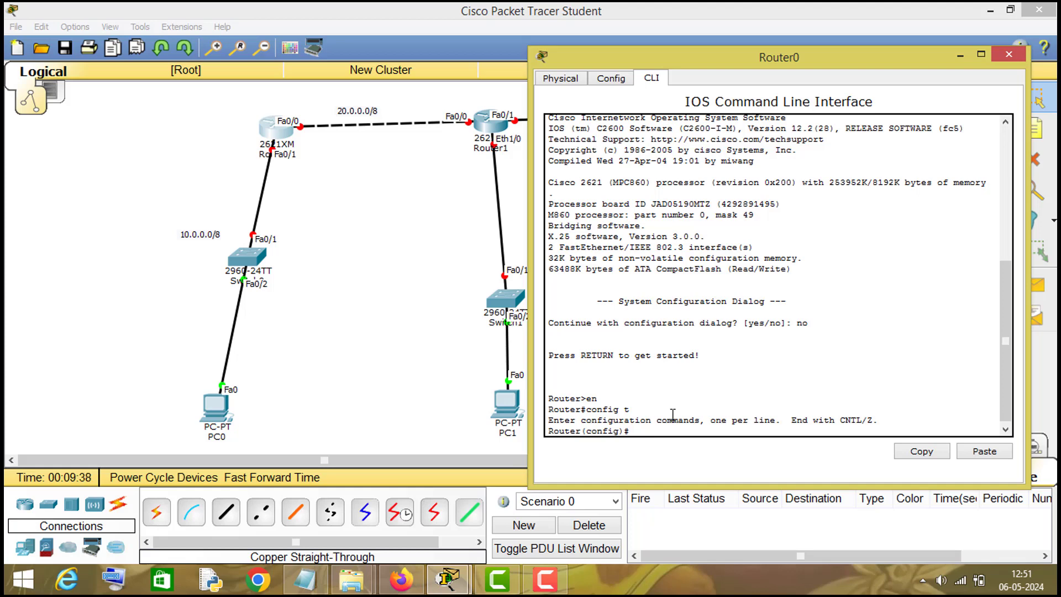
On int fa0/1, set ip address 10.0.0.1 255.0.0.0, run no shut, then exit
text(int fa0/1)
key(Return)
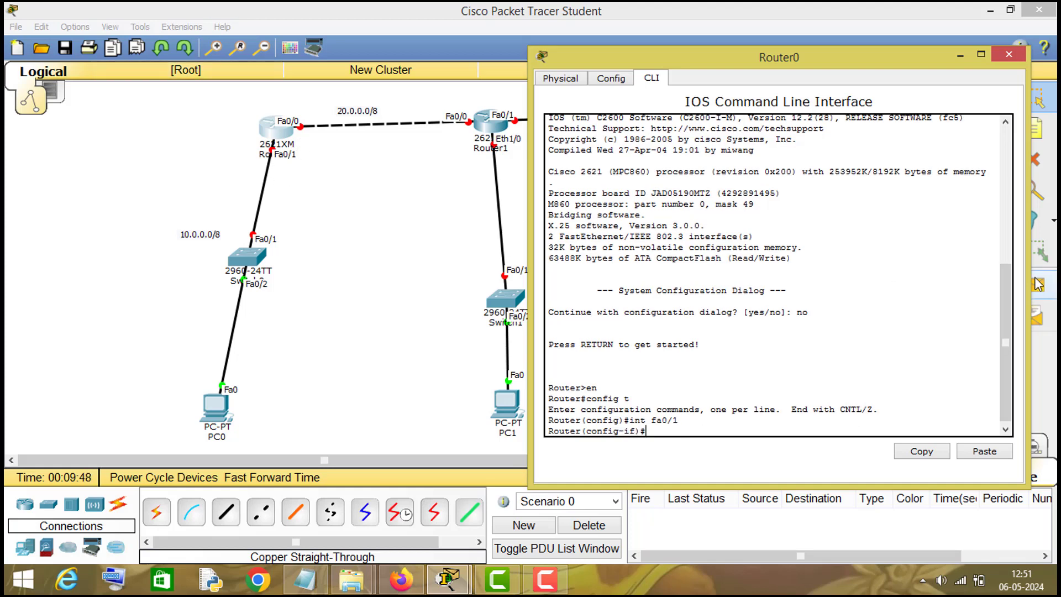
text(ip adddress 10.0.0.1 255.0.0.0)
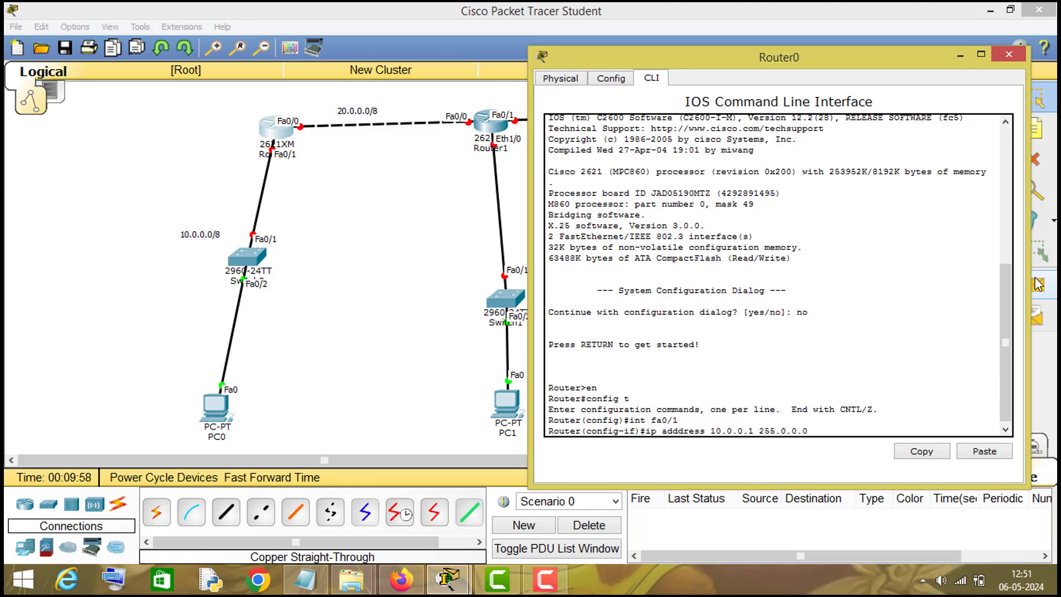
key(Return)
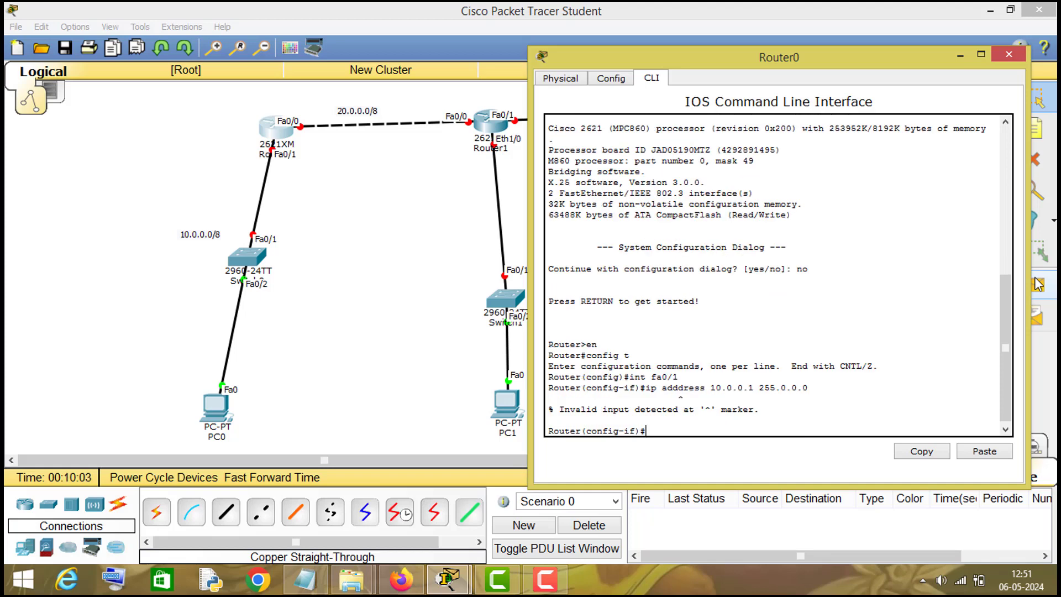
key(Up)
key(Left)
key(Left)
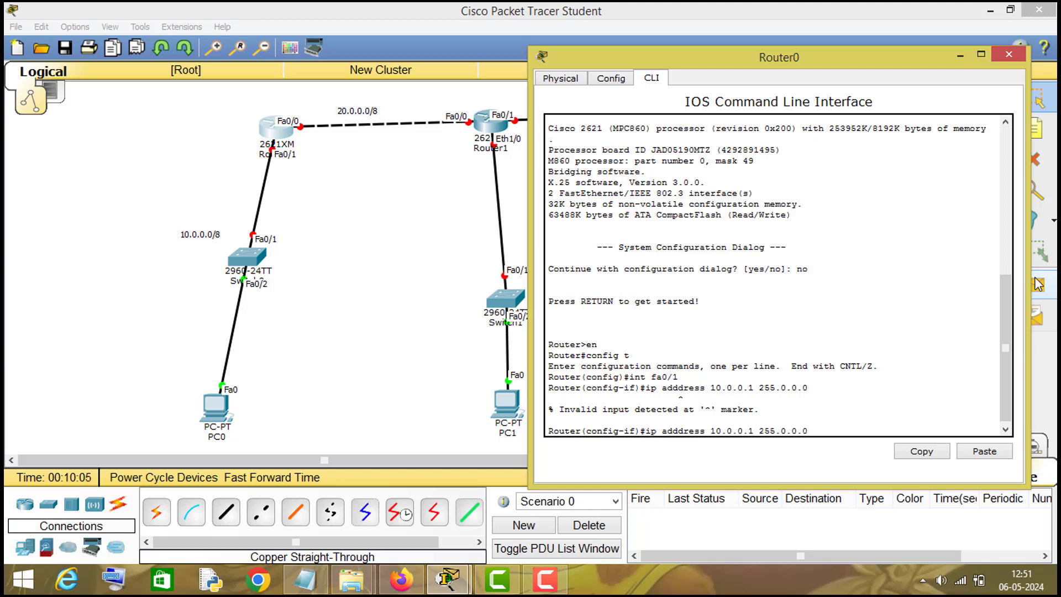
key(BackSpace)
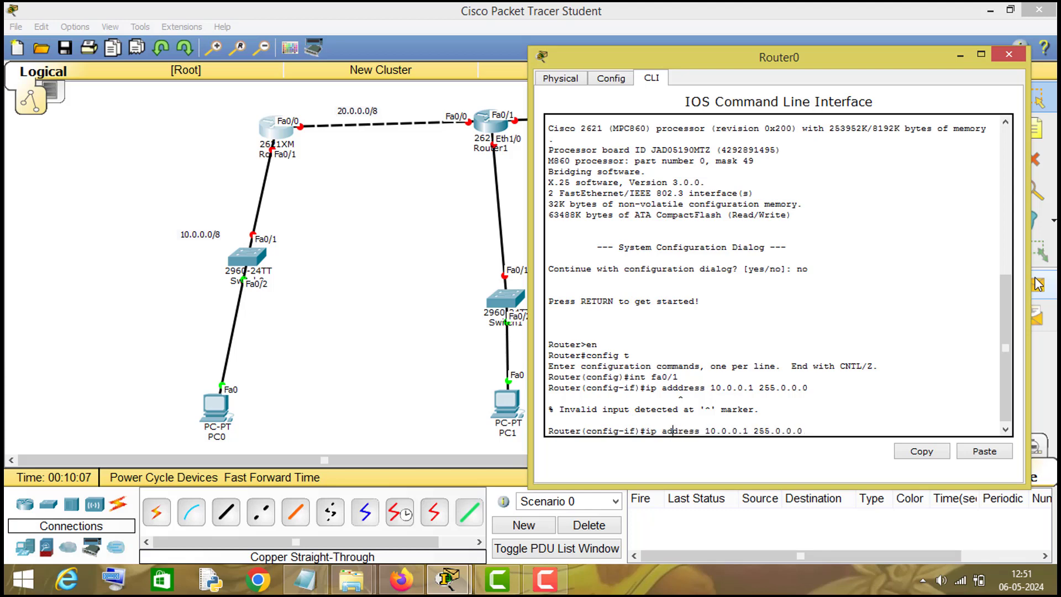
key(Return)
text(no shut)
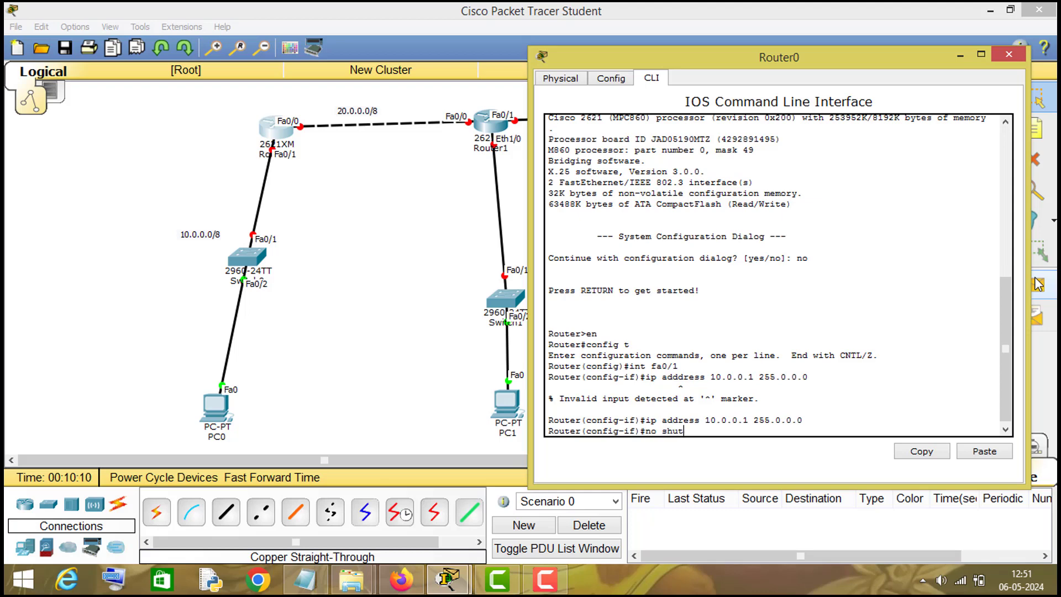
key(Return)
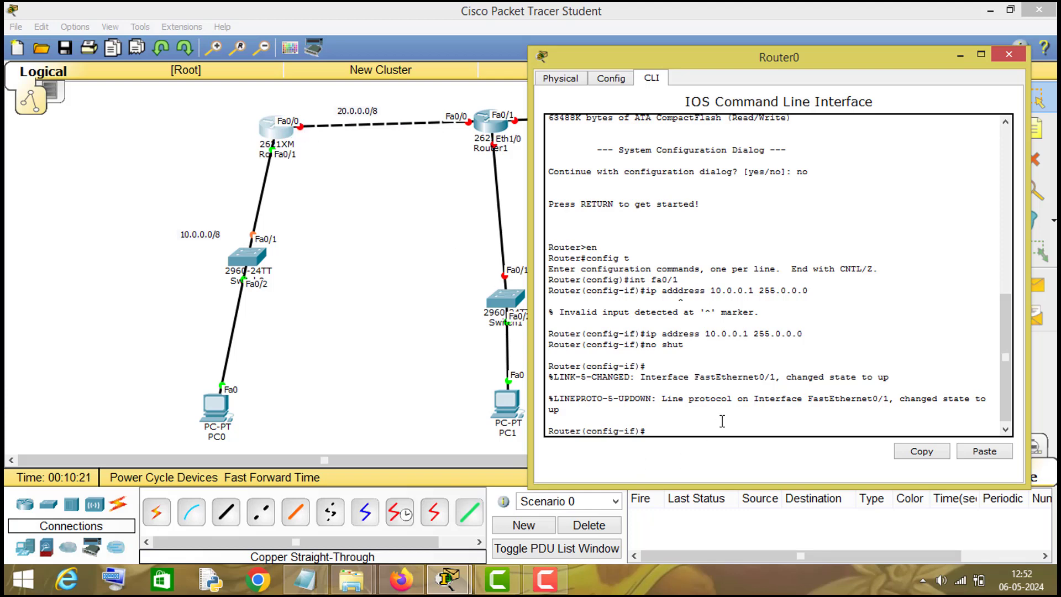
text(xit)
key(Return)
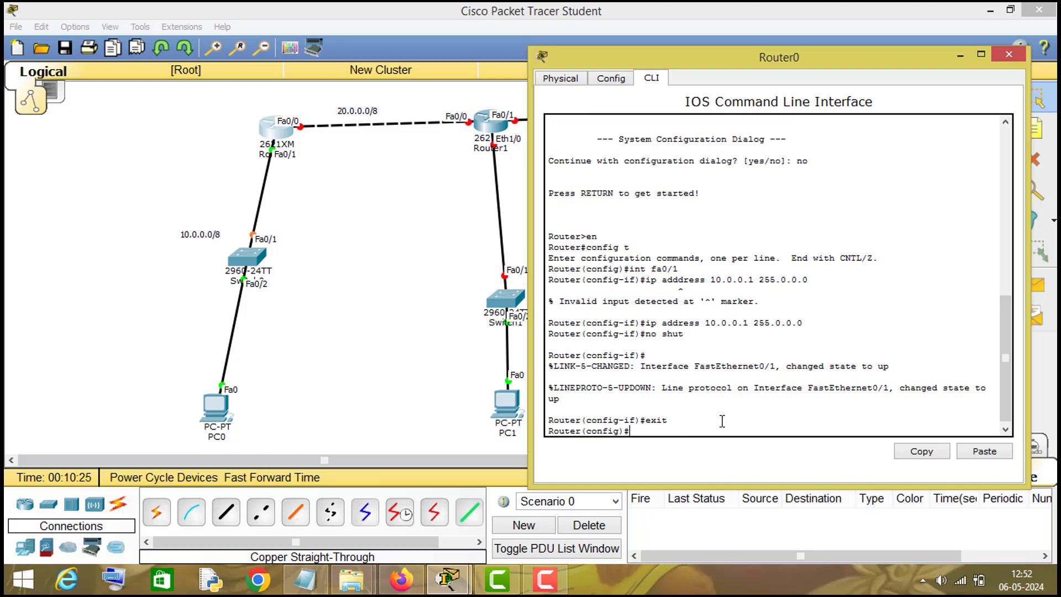
On int fa0/0, set ip address 20.0.0.1 255.0.0.0, run no shut, then exit
text(int fa0/0)
key(Return)
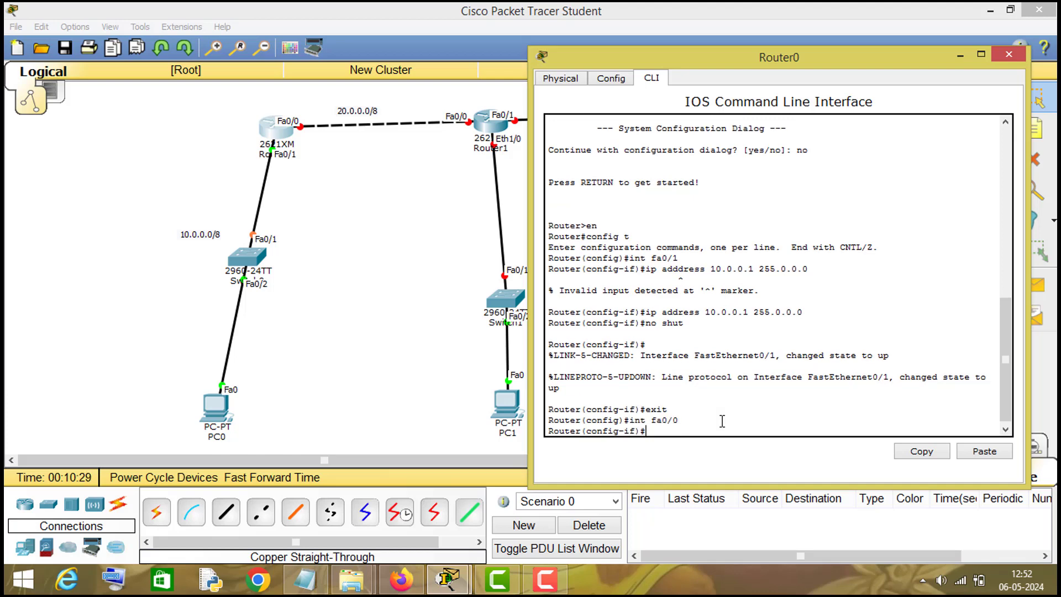
text(ip address 20.0.0.1 255.0.0.0.0)
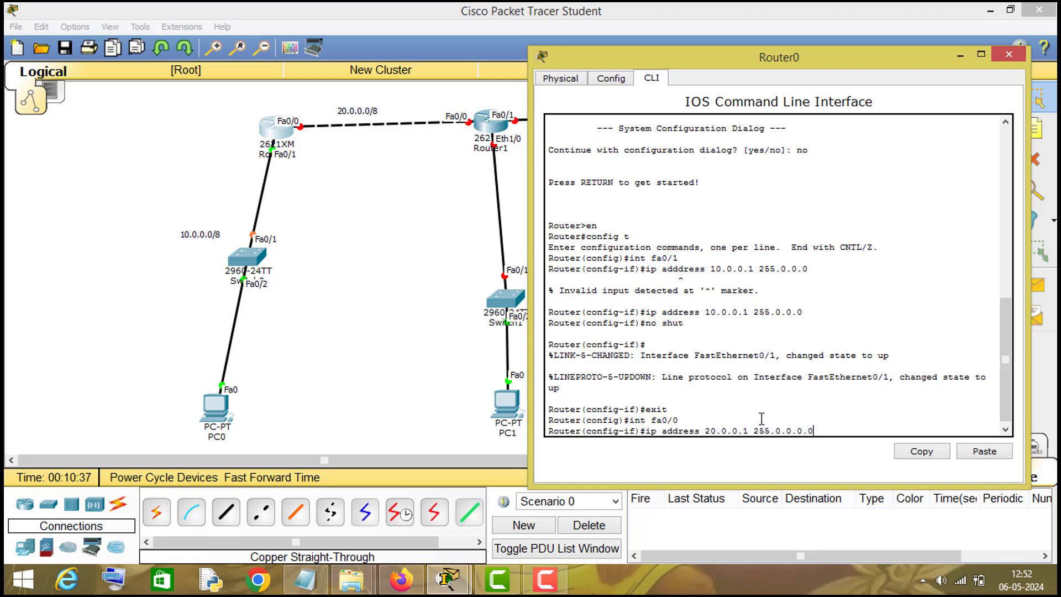
key(BackSpace)
key(Return)
text(nfig-if)#n)
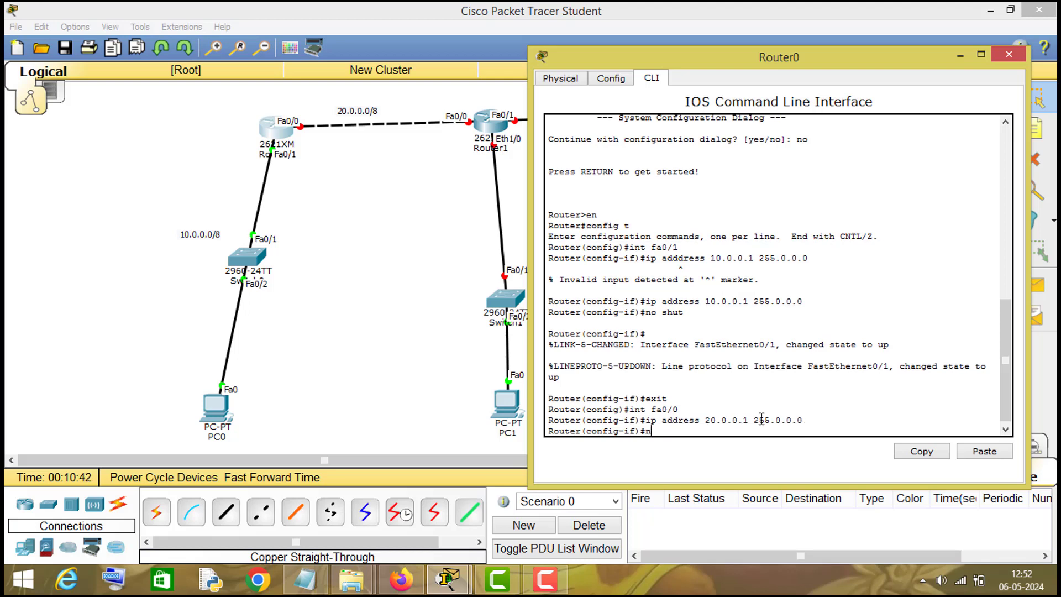
text(o shut)
key(Return)
key(Return)
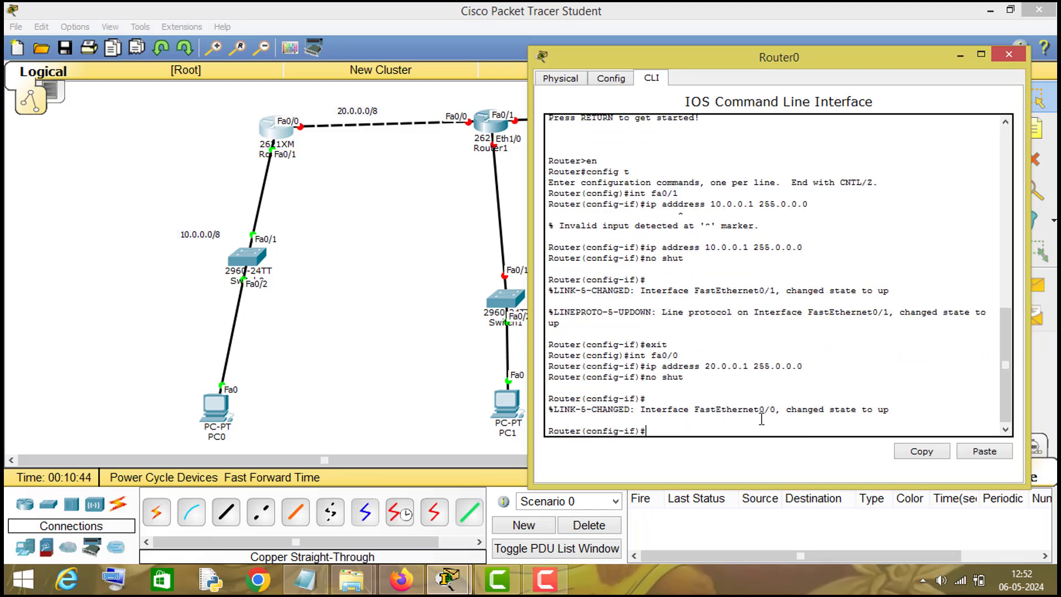
text(exit)
key(Return)
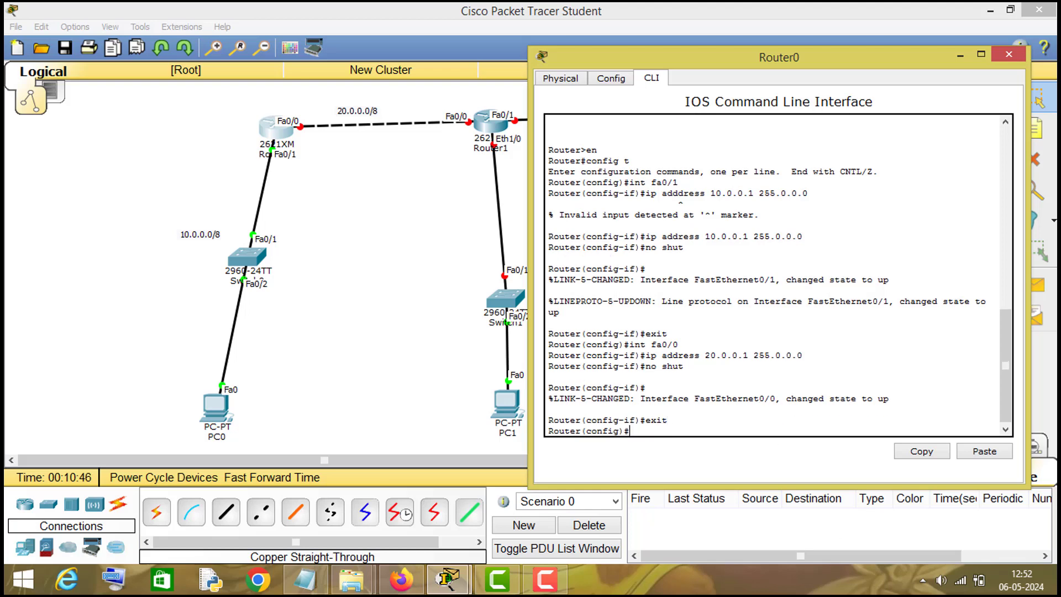
Move Switch1 closer to Router1, then put Router1's CLI into global configuration mode
click(1017, 53)
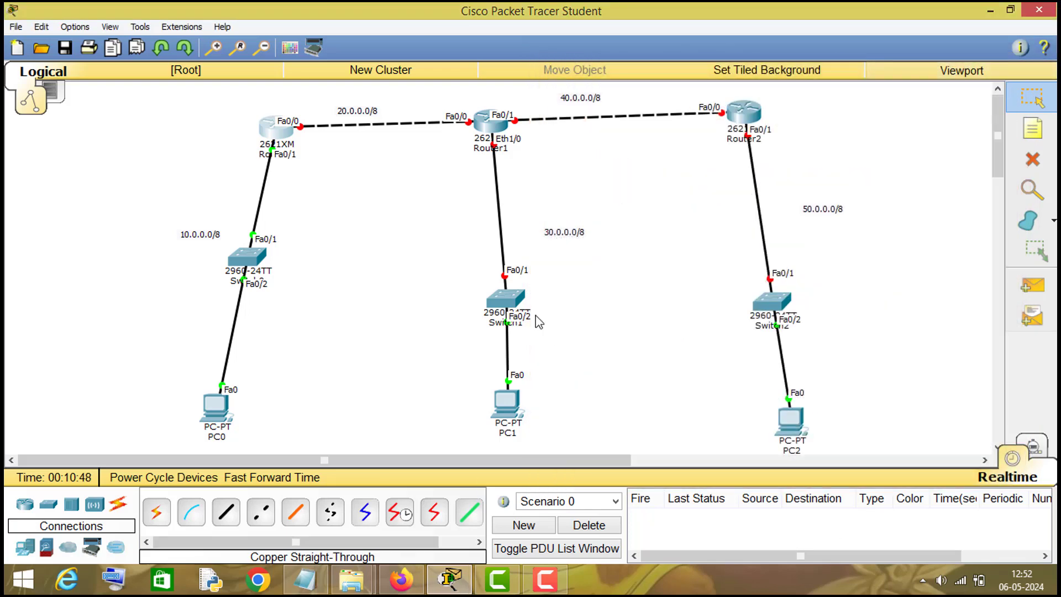
drag(508, 301, 501, 266)
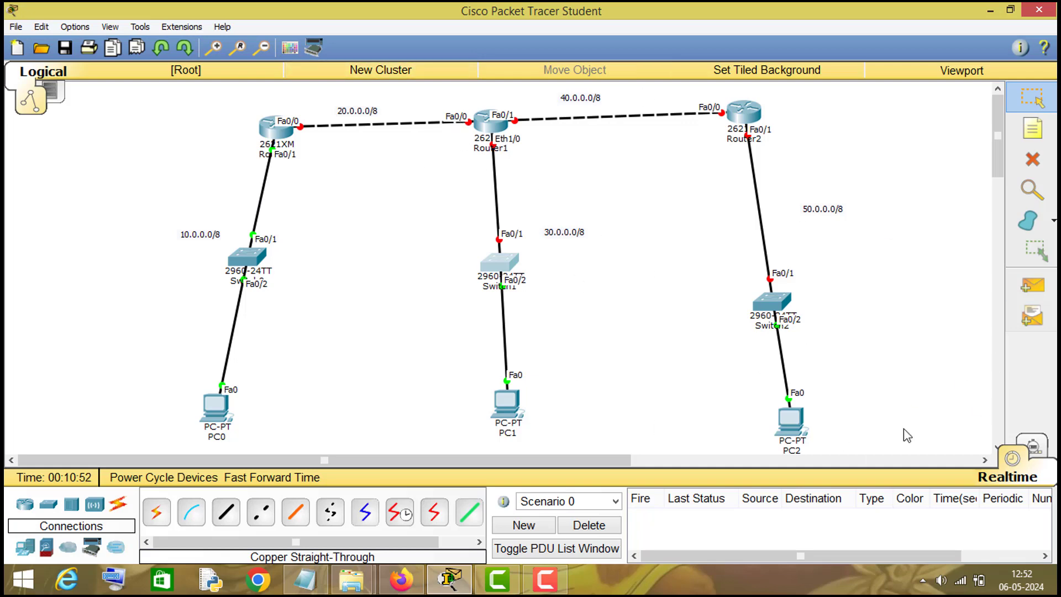
click(492, 121)
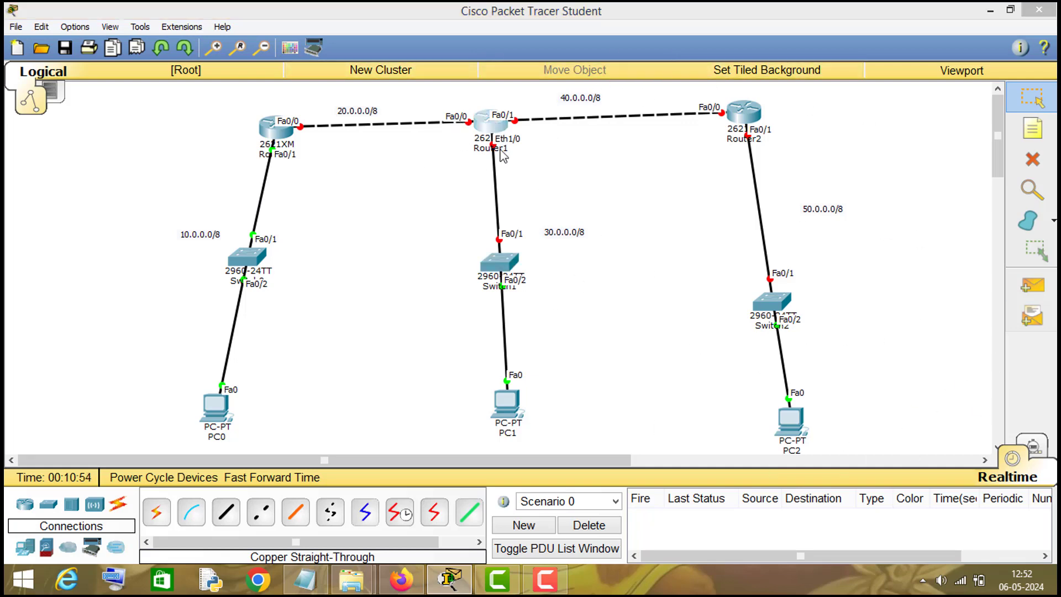
click(412, 125)
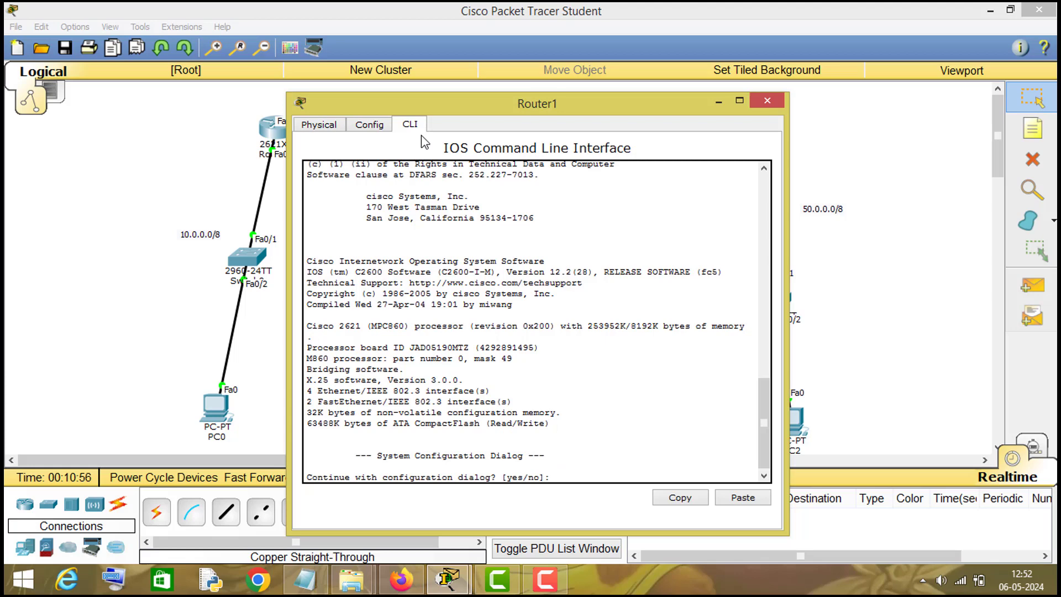
text(no)
key(Return)
key(Return)
text(en)
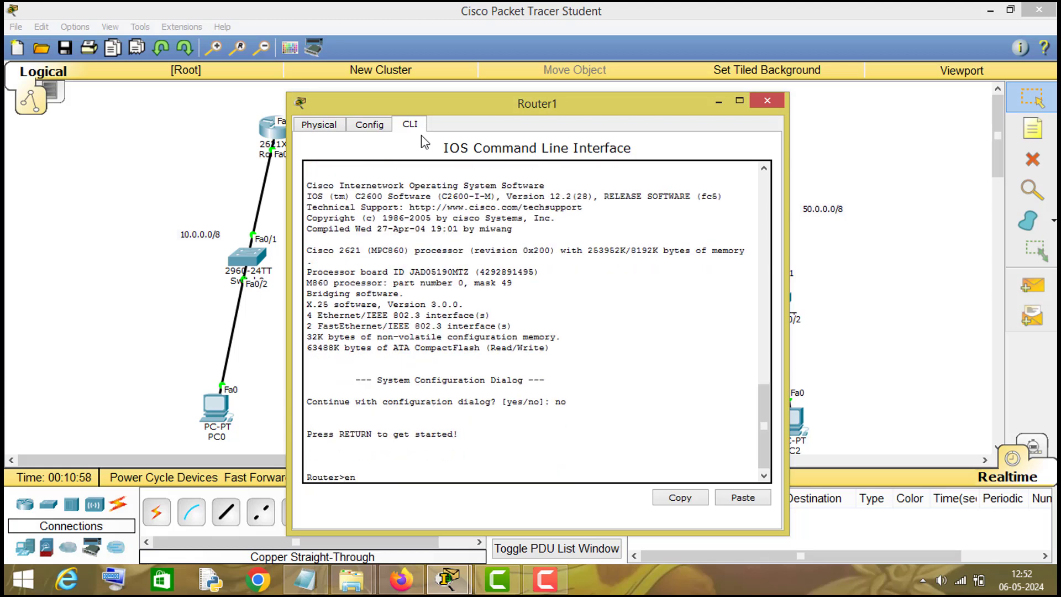
key(Return)
text(config t)
key(Return)
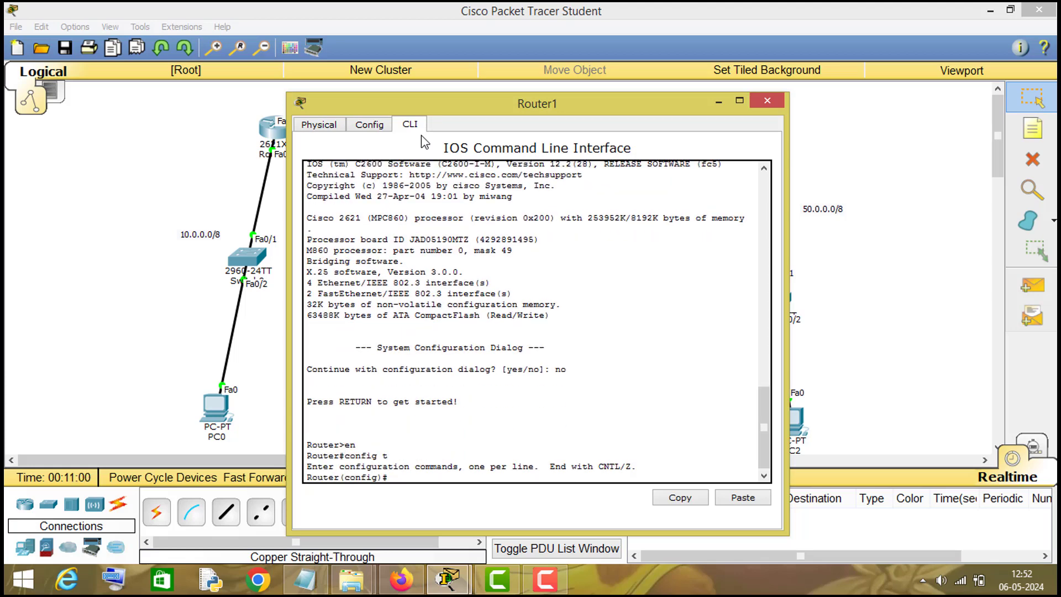
Assign fa0/0 the address 20.0.0.2 255.0.0.0 and bring it up
drag(439, 109, 769, 85)
text(int fa)
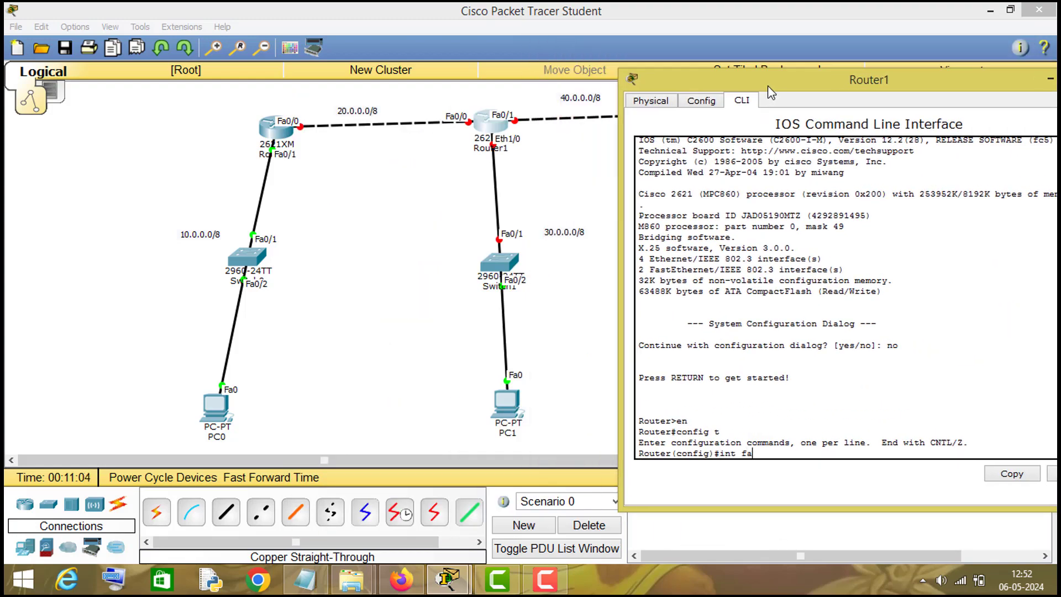
text(0/0)
key(Return)
text(ig-if)#i)
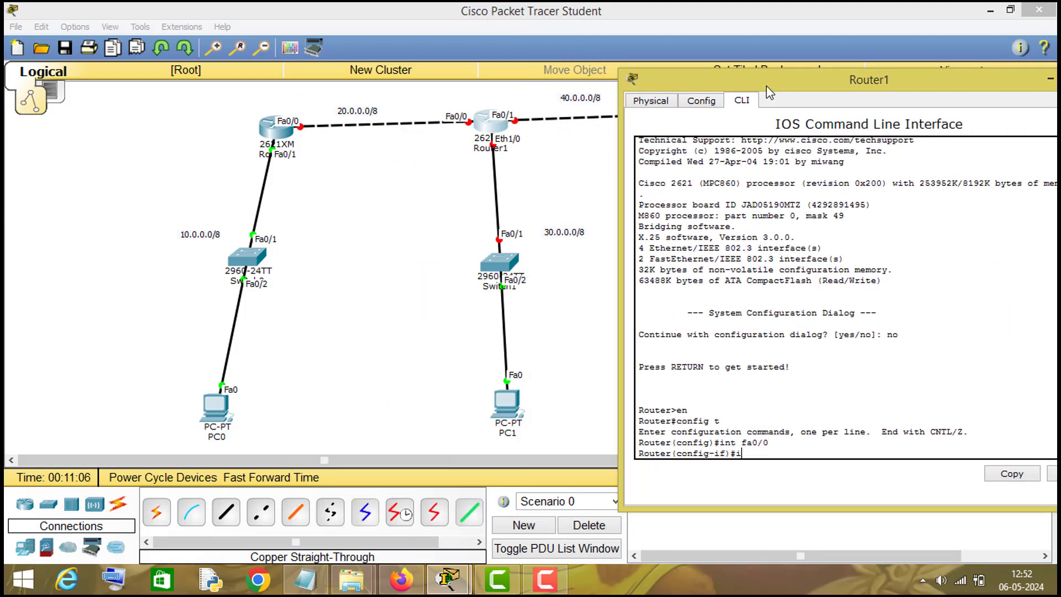
text(p address 20.0.0.2 255.)
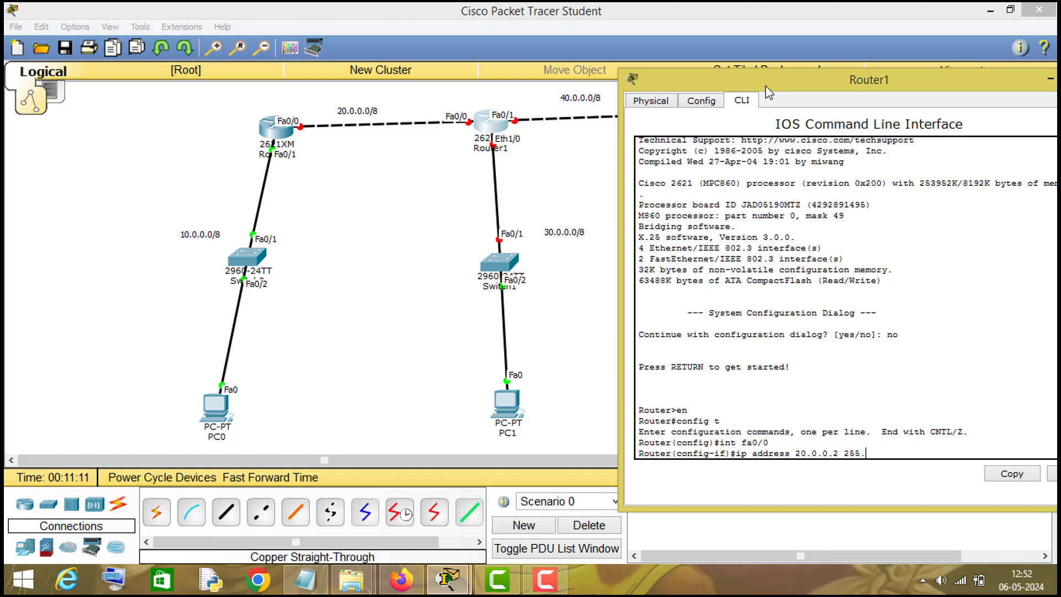
text(0.0.0.)
key(Return)
text(no)
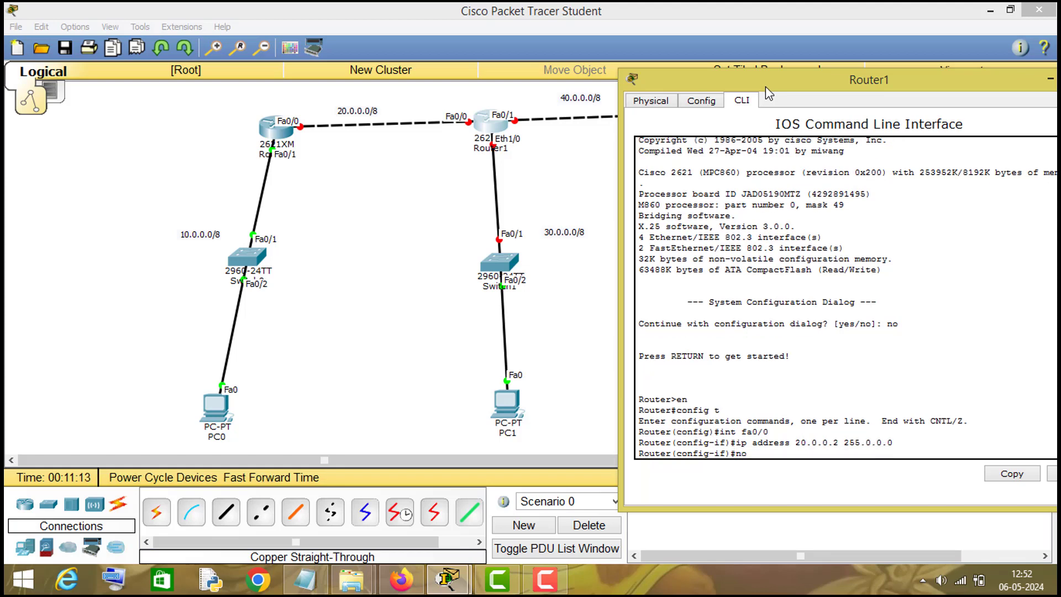
text( shut)
key(Return)
text(ex)
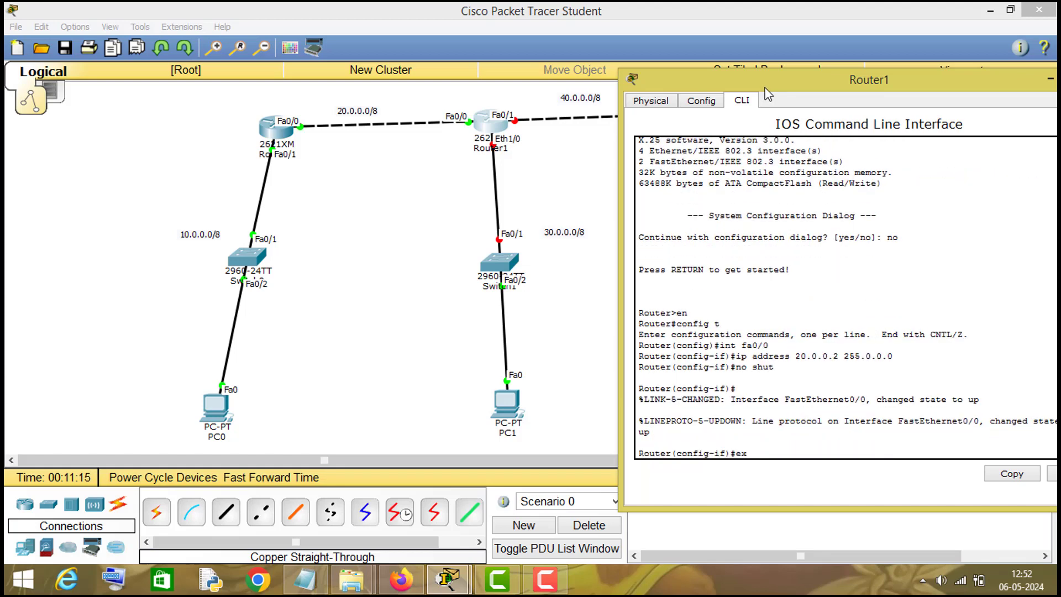
text(it)
key(Return)
Assign eth1/0 the address 30.0.0.1 255.0.0.0 and bring it up
text(int et)
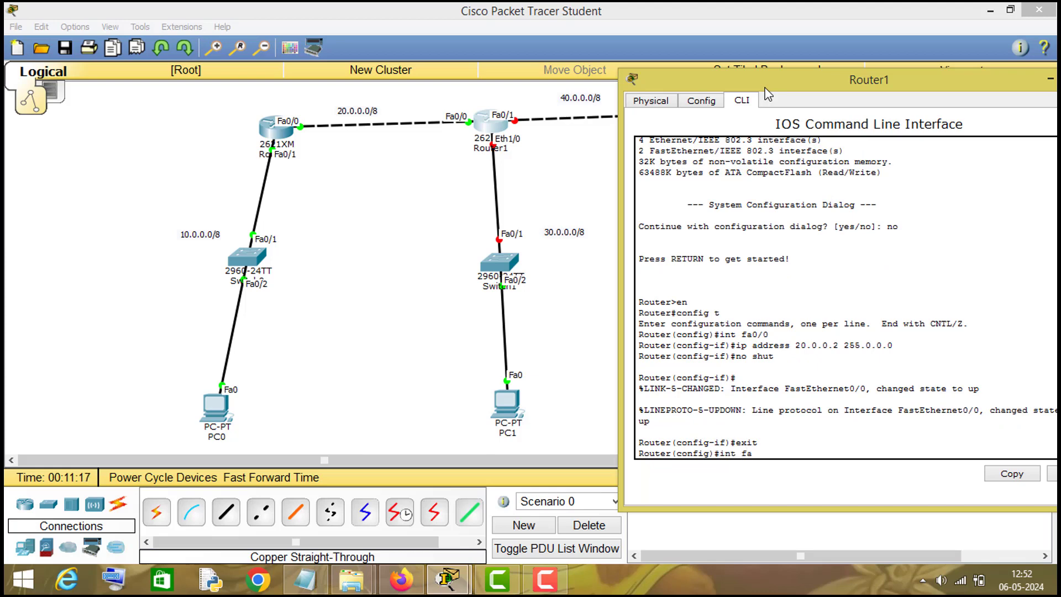
text(h1/0)
key(Return)
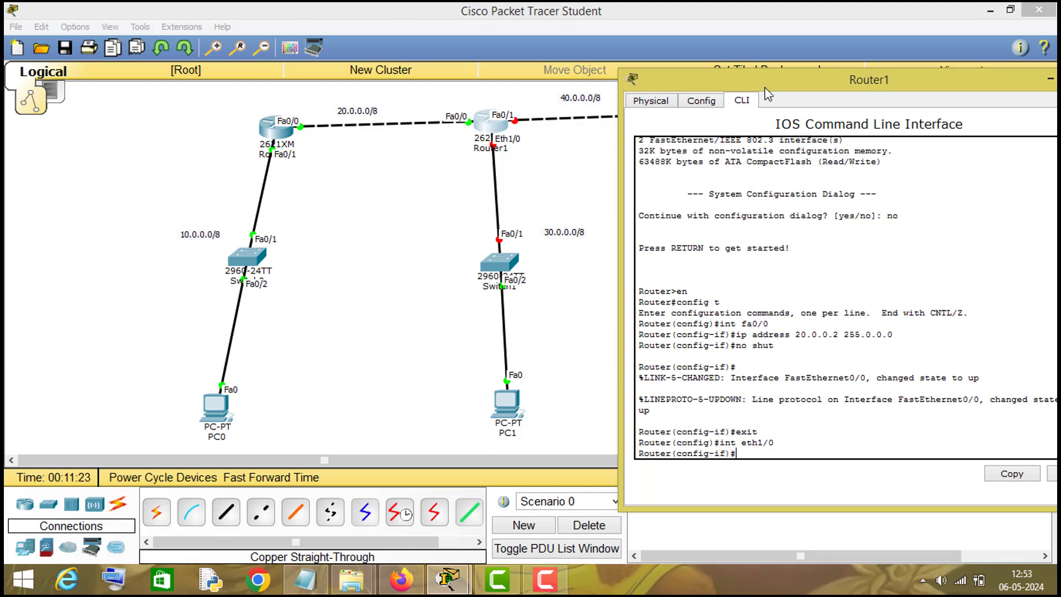
text(ip address 30.0.0.)
key(Up)
text(255.0)
key(Return)
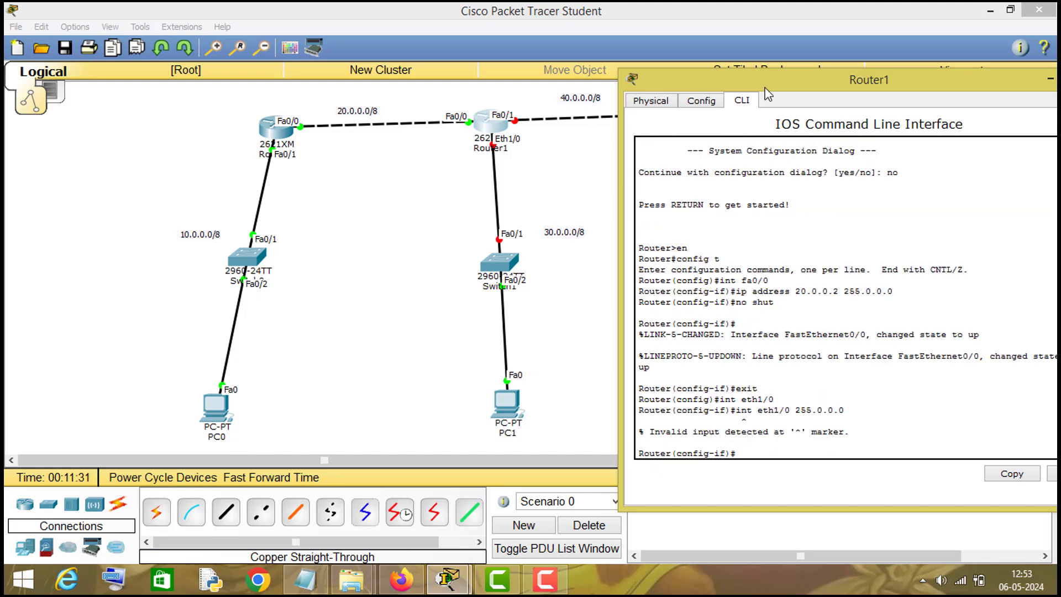
key(Up)
key(BackSpace)
key(BackSpace)
key(BackSpace)
key(BackSpace)
key(BackSpace)
key(BackSpace)
key(BackSpace)
key(BackSpace)
key(BackSpace)
key(BackSpace)
key(Return)
text(ip addr)
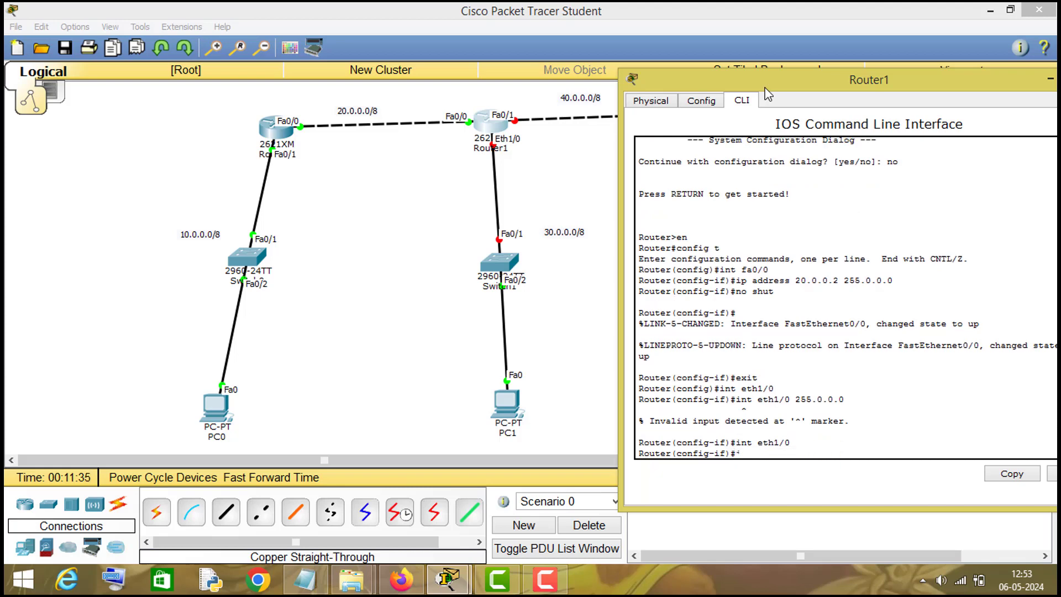
text(ess 30.0.0.0)
key(BackSpace)
text(1 255.0.0.0)
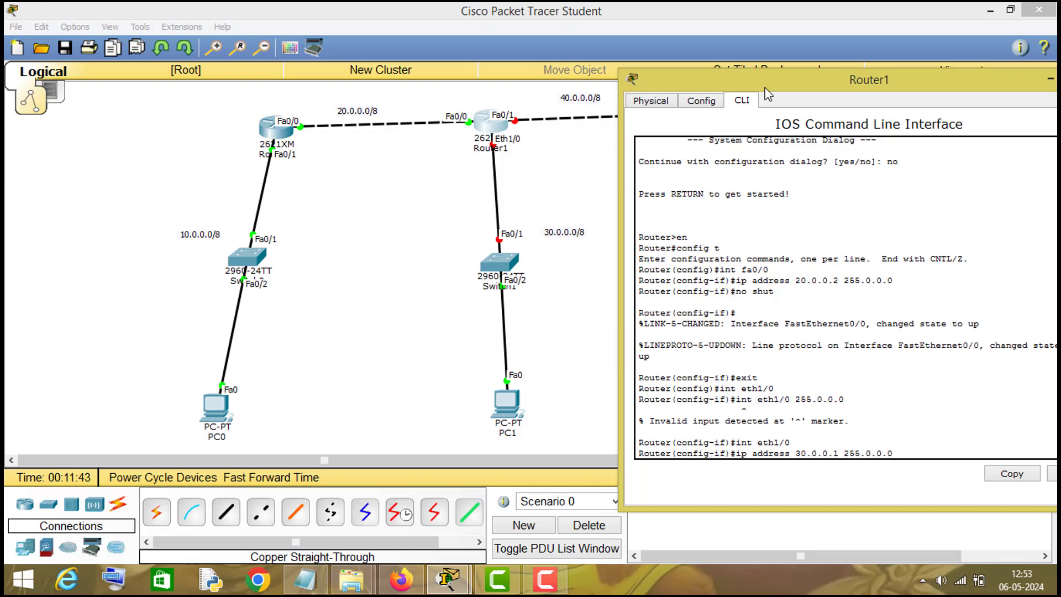
key(Return)
text(no shut)
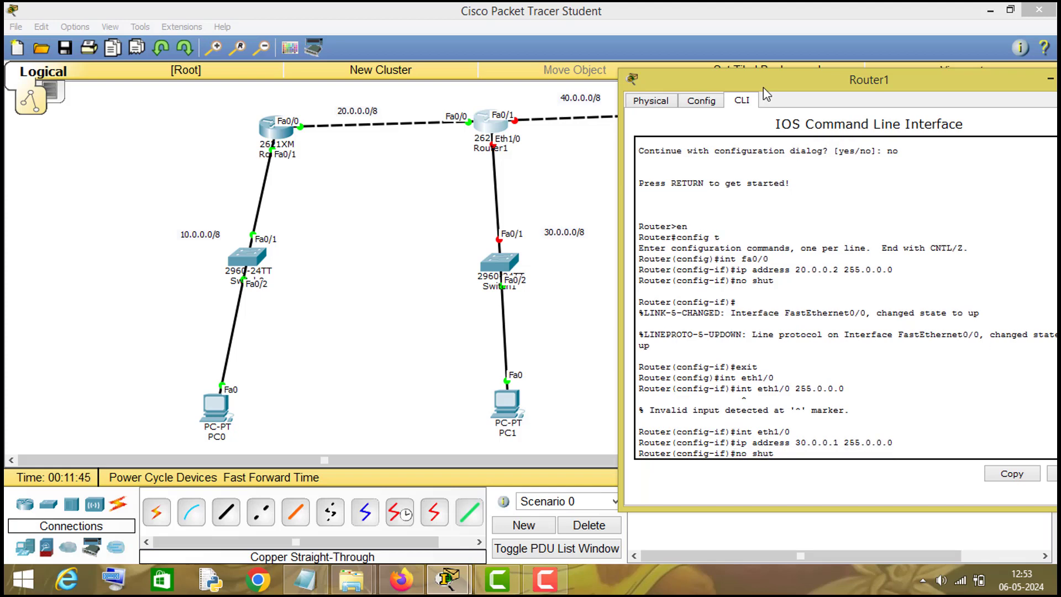
key(Return)
text(exit)
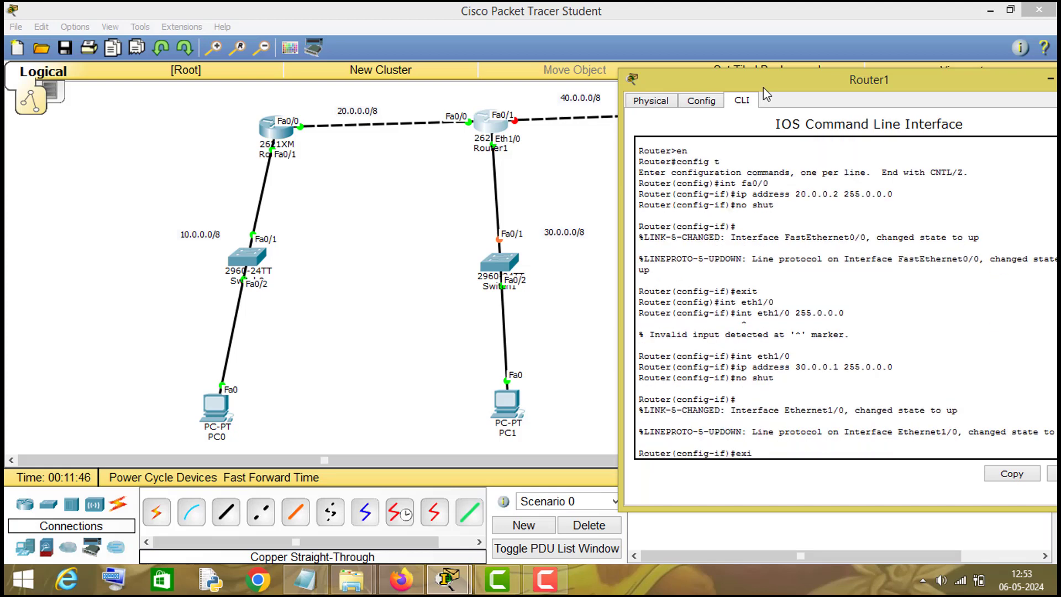
key(Return)
Assign fa0/1 the address 40.0.0.1 255.0.0.0 and bring it up
text(int fa)
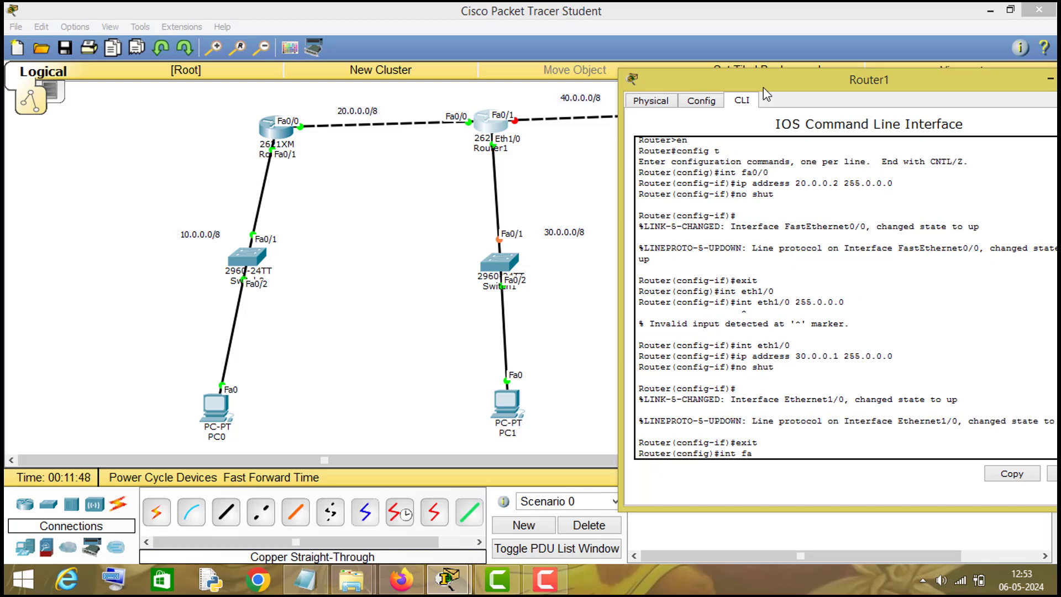
text(0/1)
key(Return)
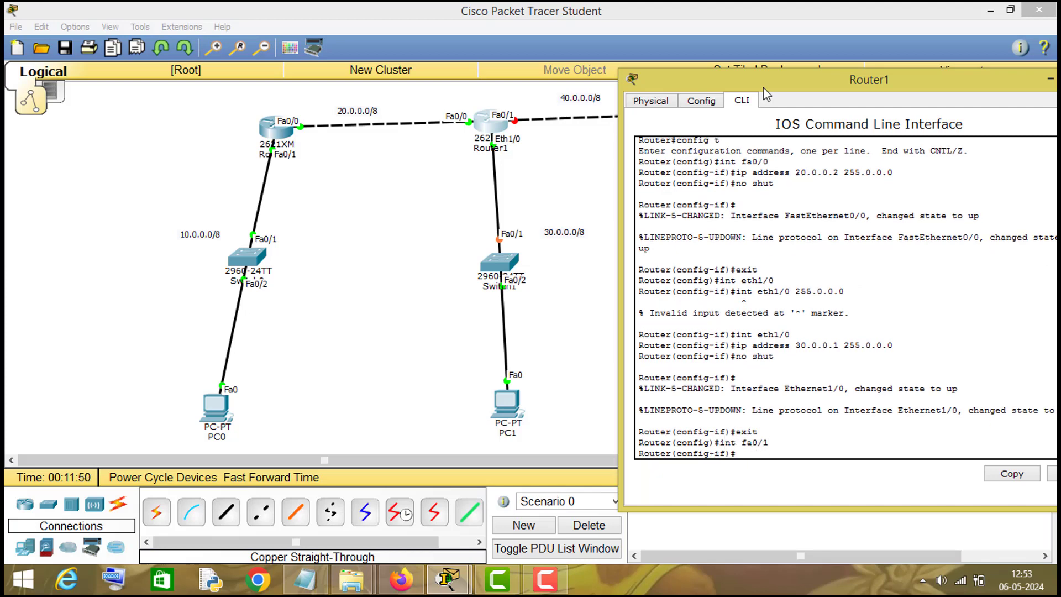
text(ip address 40.0.0.1 255.0.0.0)
key(Return)
text(n)
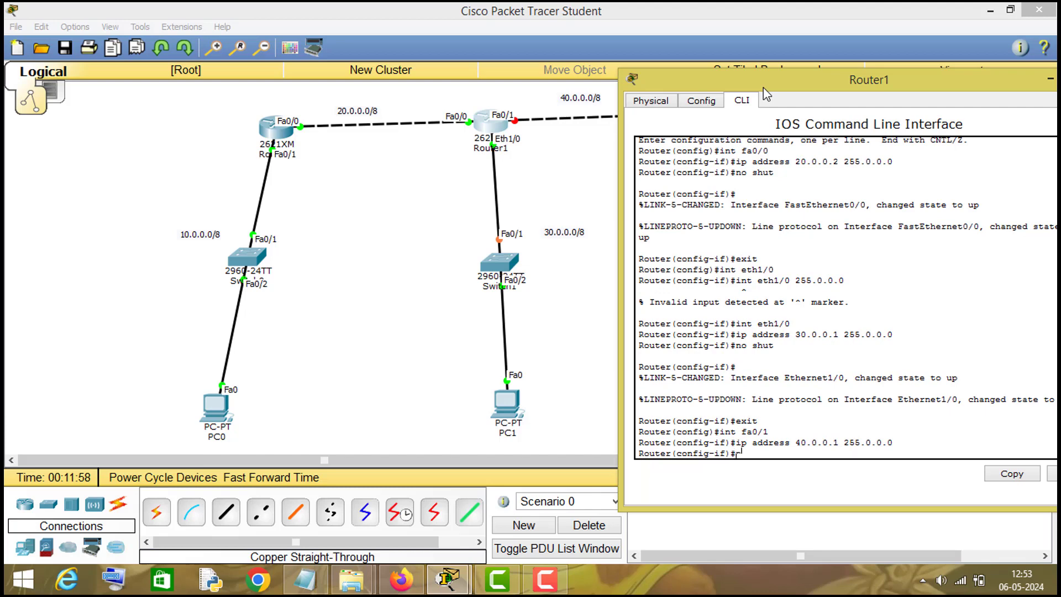
text(o shut)
key(Return)
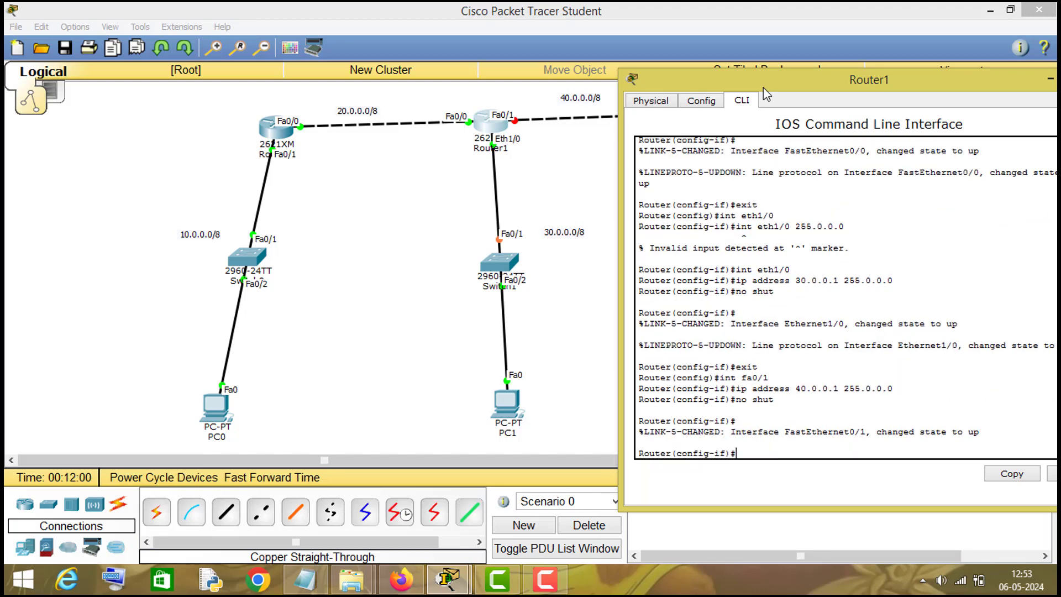
text(exit)
key(Return)
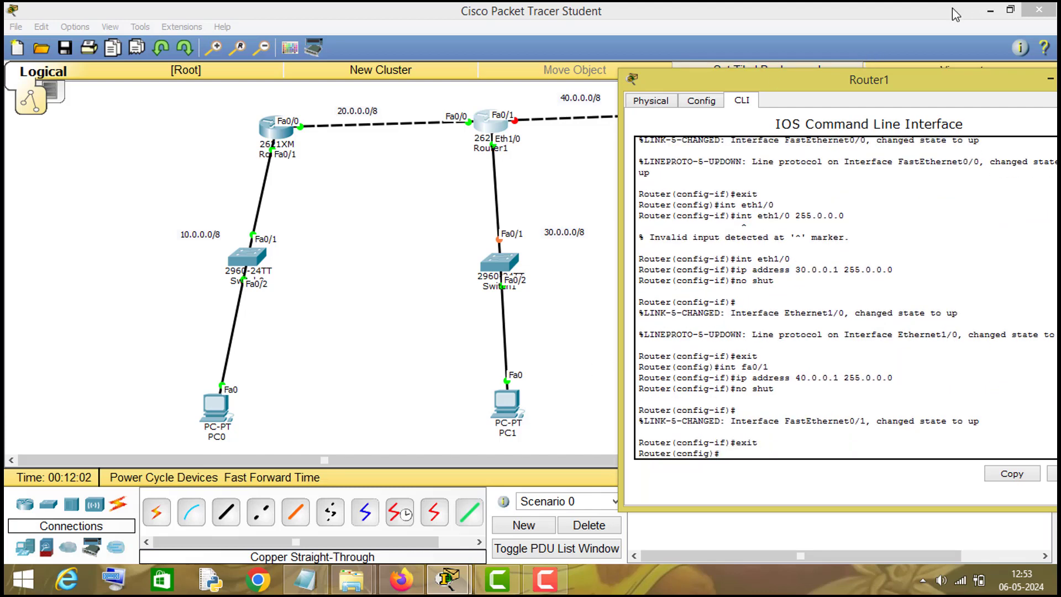
drag(945, 83, 551, 59)
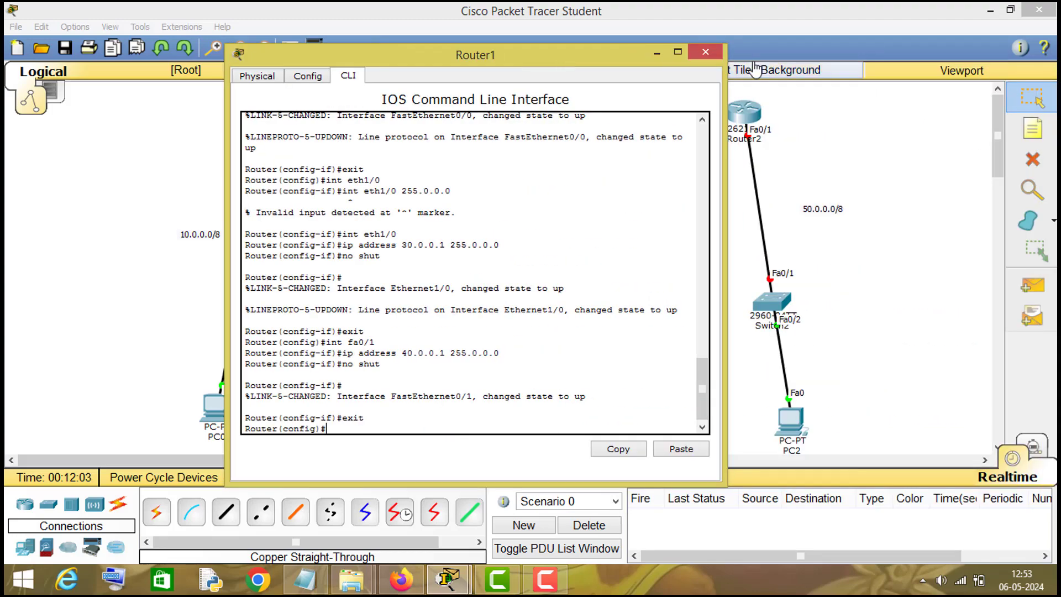
Set PC1 to IP 30.0.0.2, mask 255.0.0.0, gateway 30.0.0.1, then open Router2
click(716, 52)
click(505, 406)
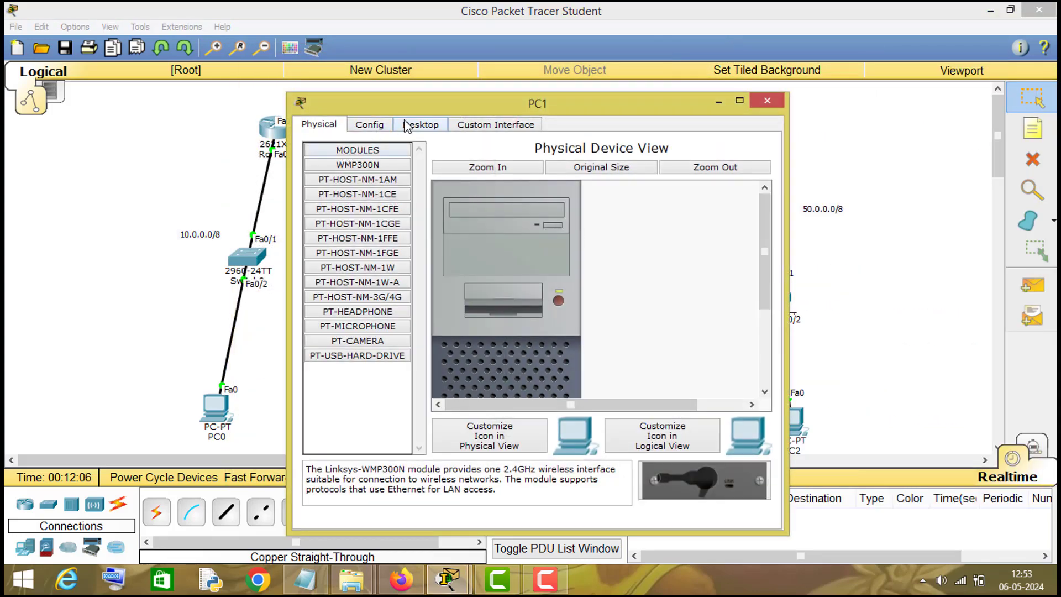
click(406, 126)
click(367, 173)
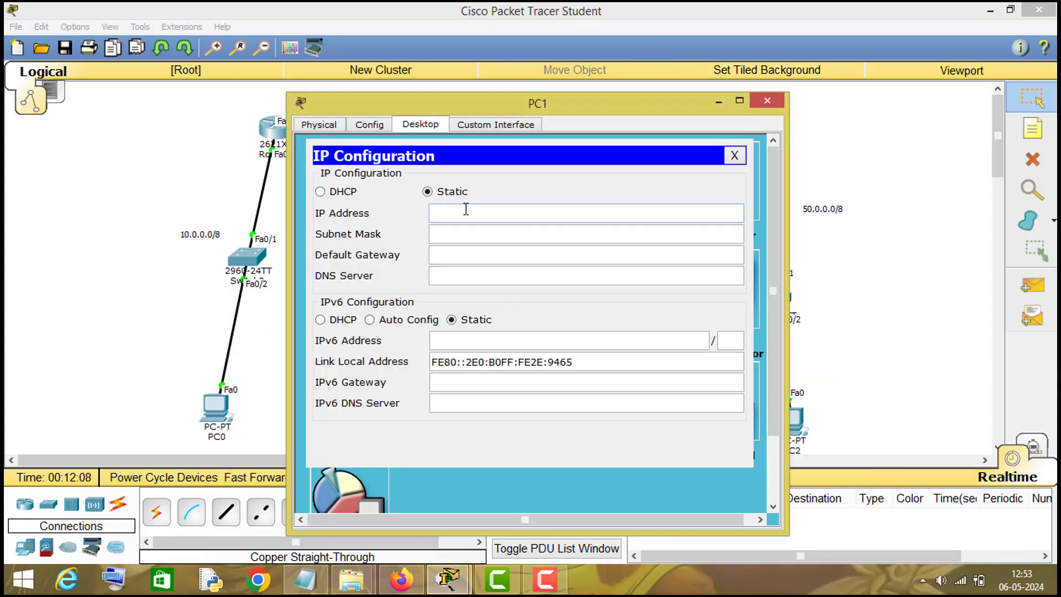
text(30.0.0.2)
key(Tab)
key(Tab)
text(30.)
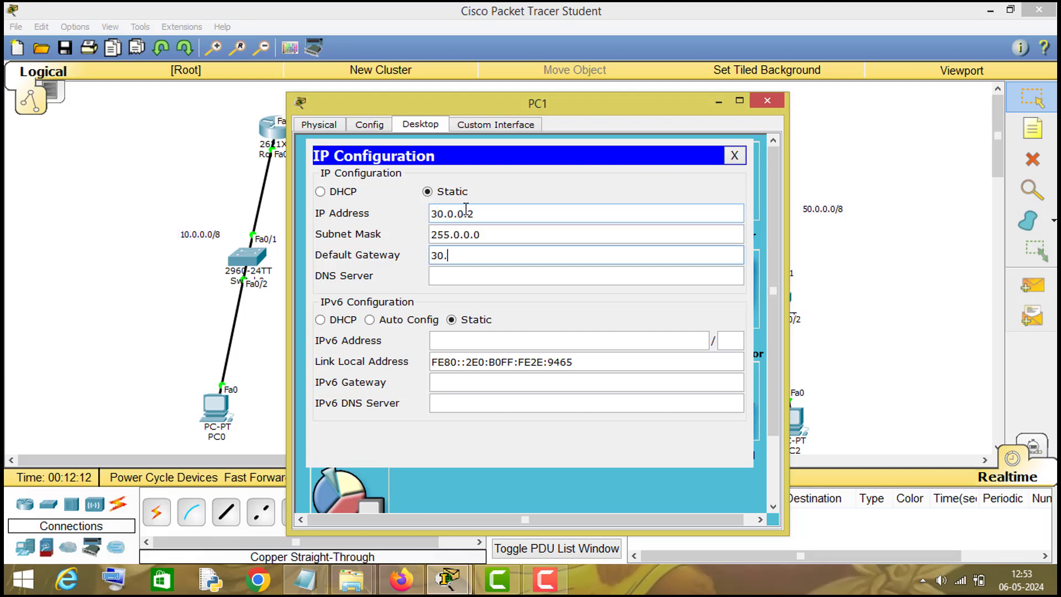
text(0.0.1)
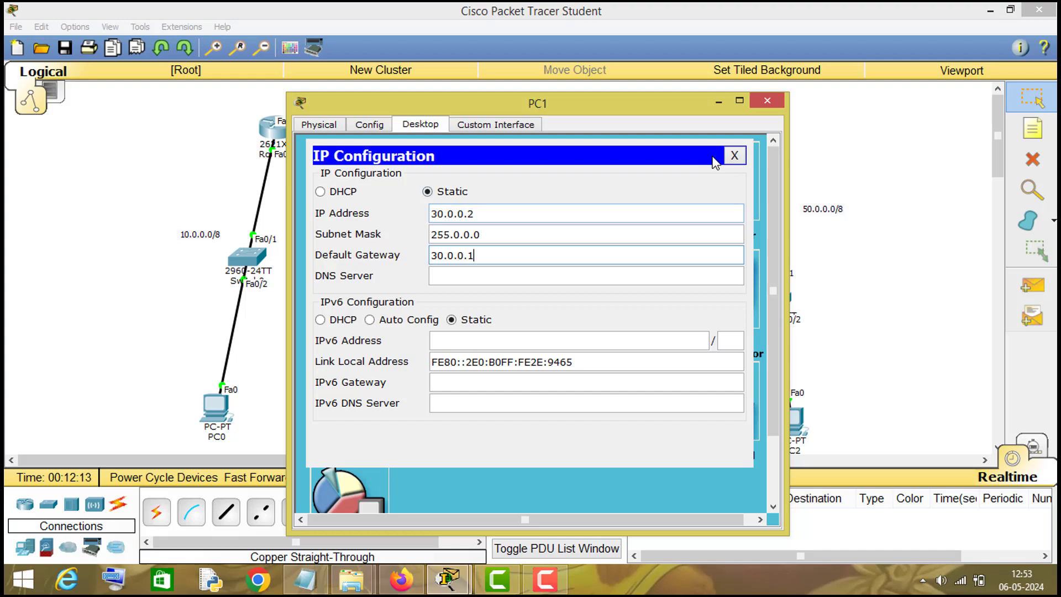
click(766, 100)
click(755, 118)
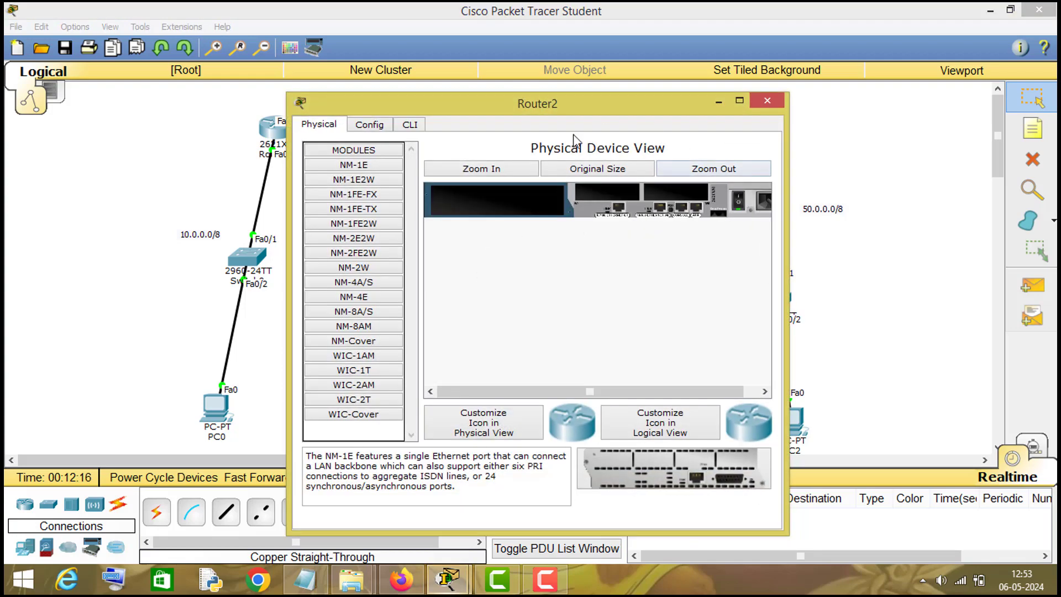
Skip Router2's initial setup and enter global configuration mode in its CLI
click(422, 127)
text(no)
key(Return)
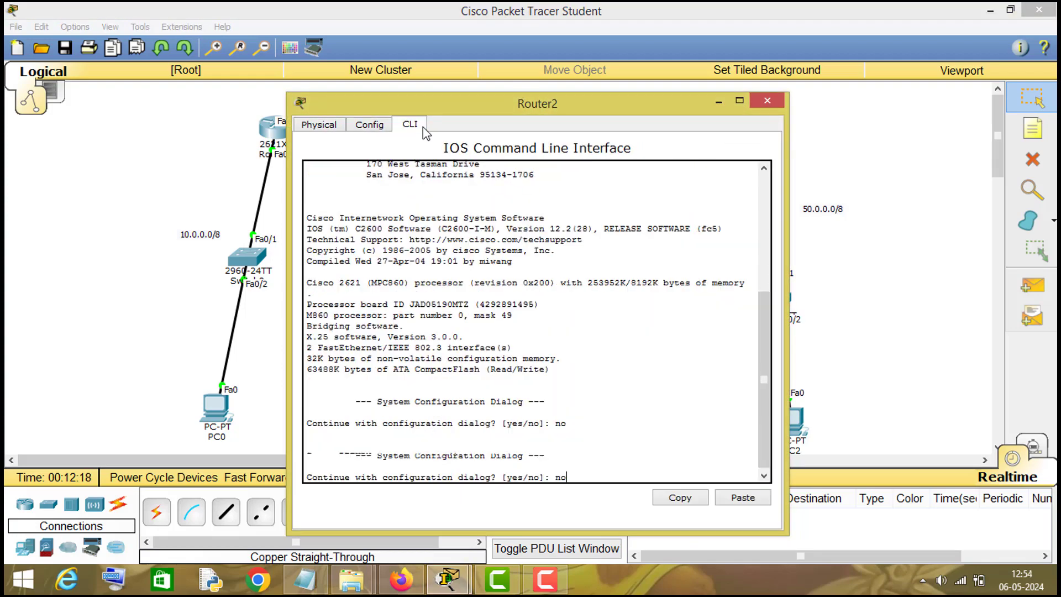
key(Return)
text(en)
key(Return)
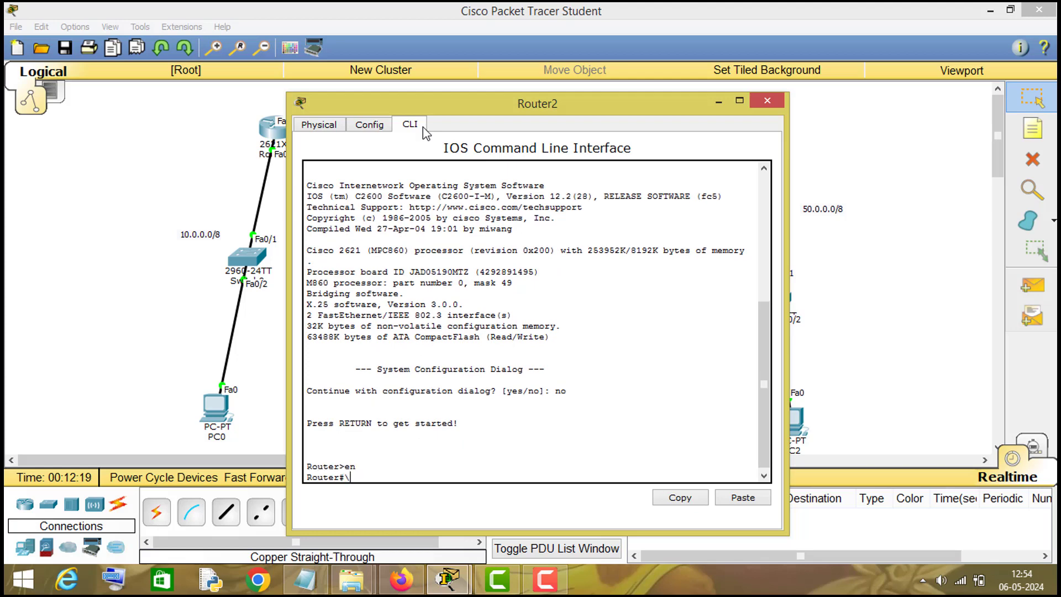
text(config t)
key(Return)
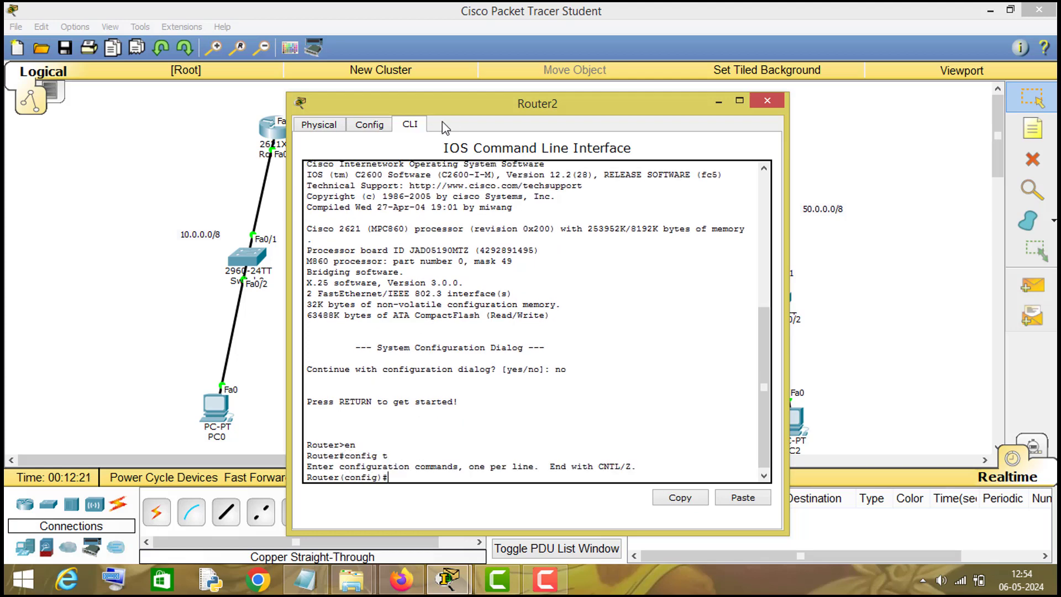
Assign Fa0/0 the address 40.0.0.2 255.0.0.0 and bring it up
drag(492, 101, 235, 71)
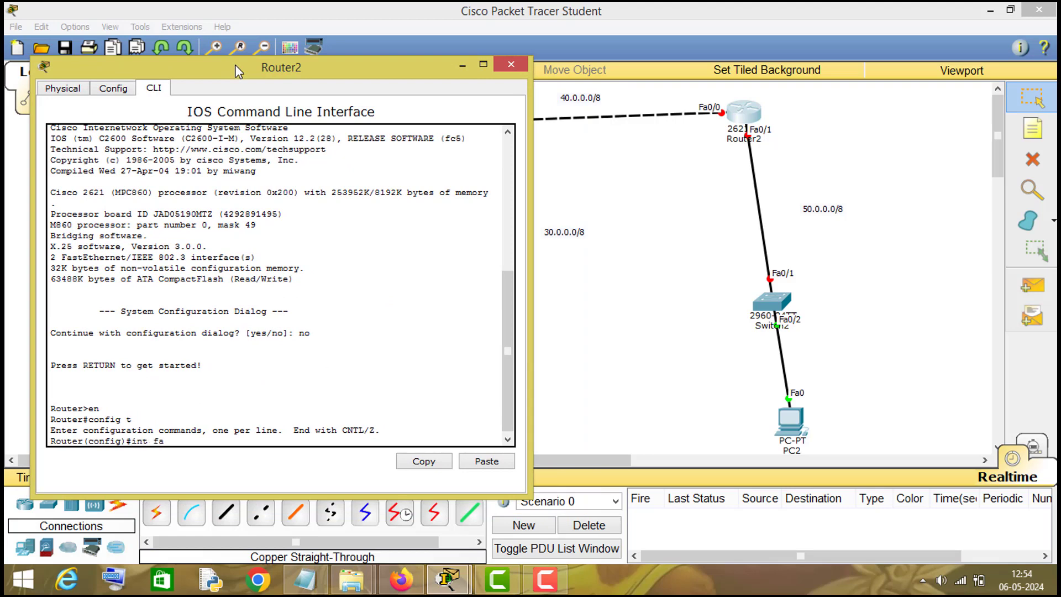
text(int fa0/0)
key(Return)
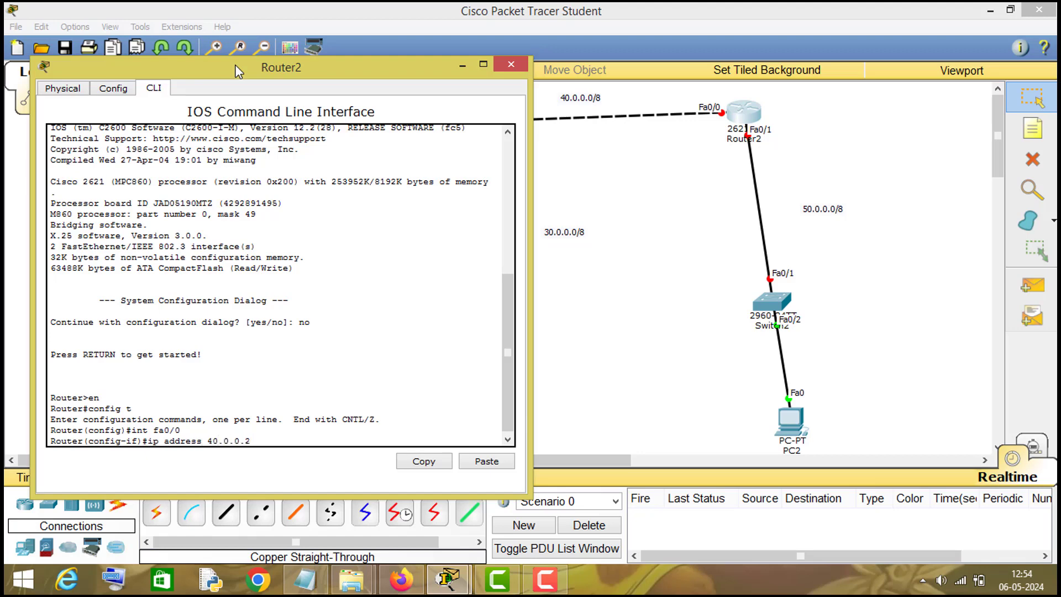
text(0.0.)
key(Return)
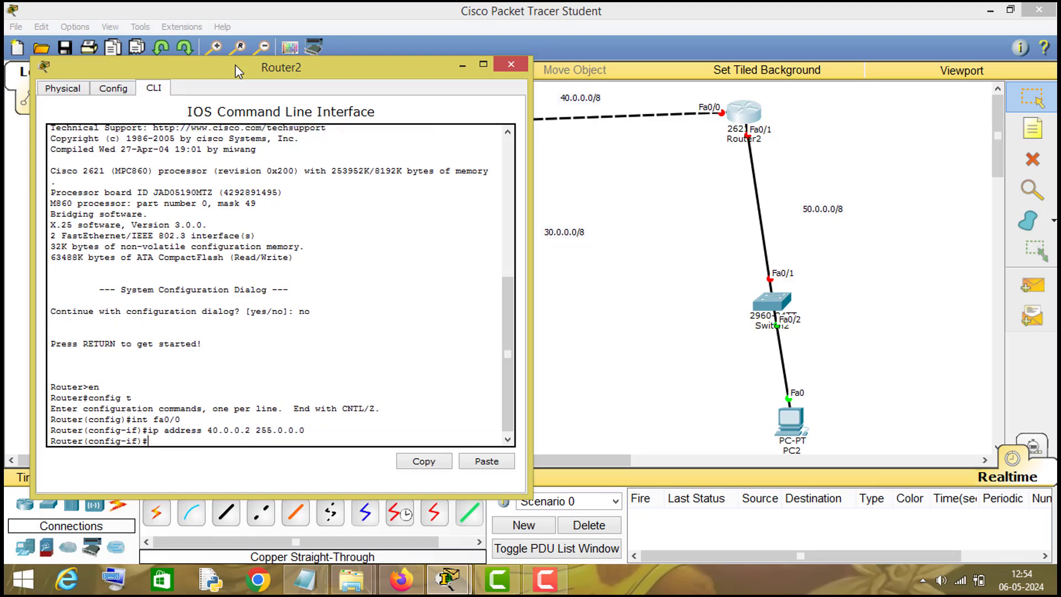
text(no shut)
key(Return)
key(Return)
key(Return)
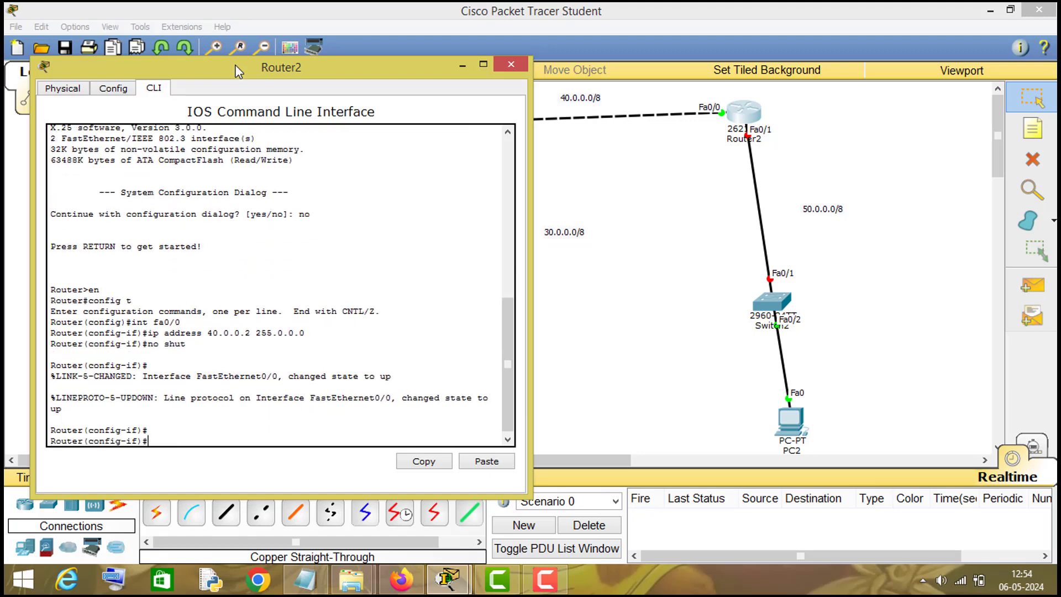
key(Return)
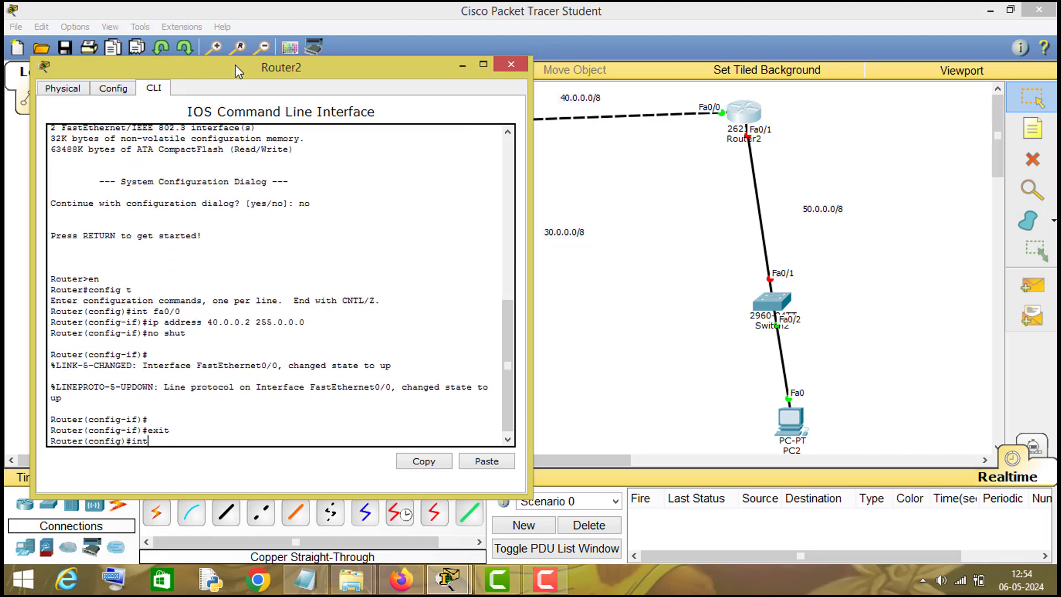
Assign Fa0/1 the address 50.0.0.1 255.0.0.0, bring it up, and close Router2's window
text(int fa0/1)
key(Return)
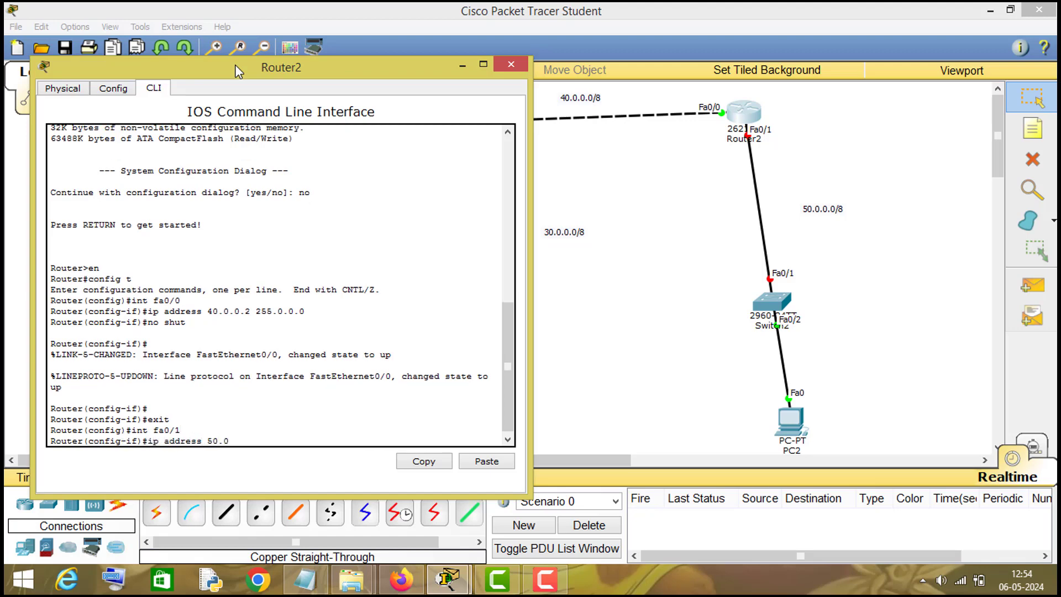
text(ip address 50.0.0.1 255.0.0.0)
key(Return)
text(no)
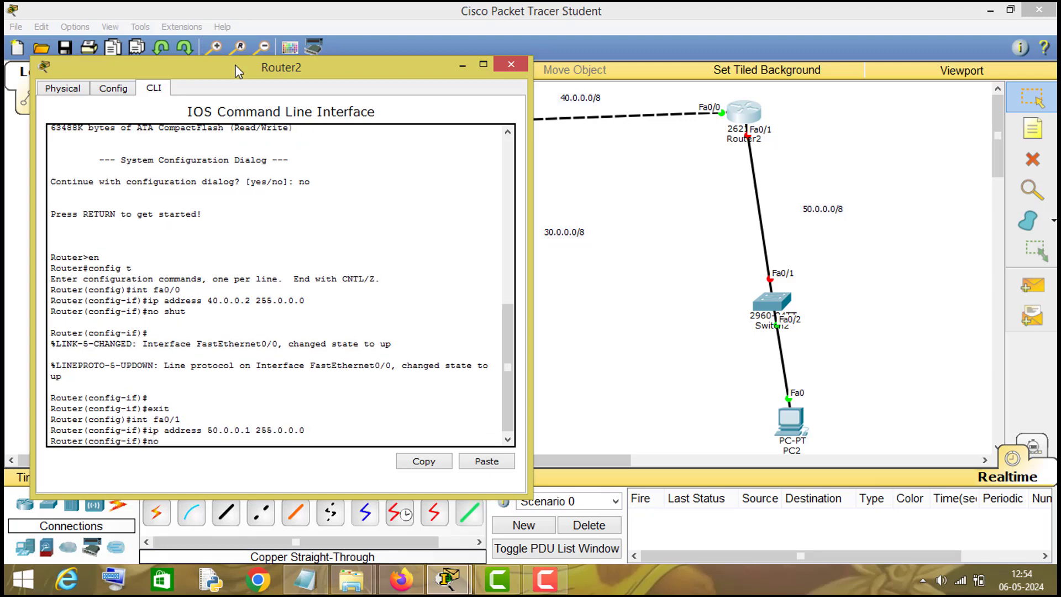
text( shut)
key(Return)
key(Return)
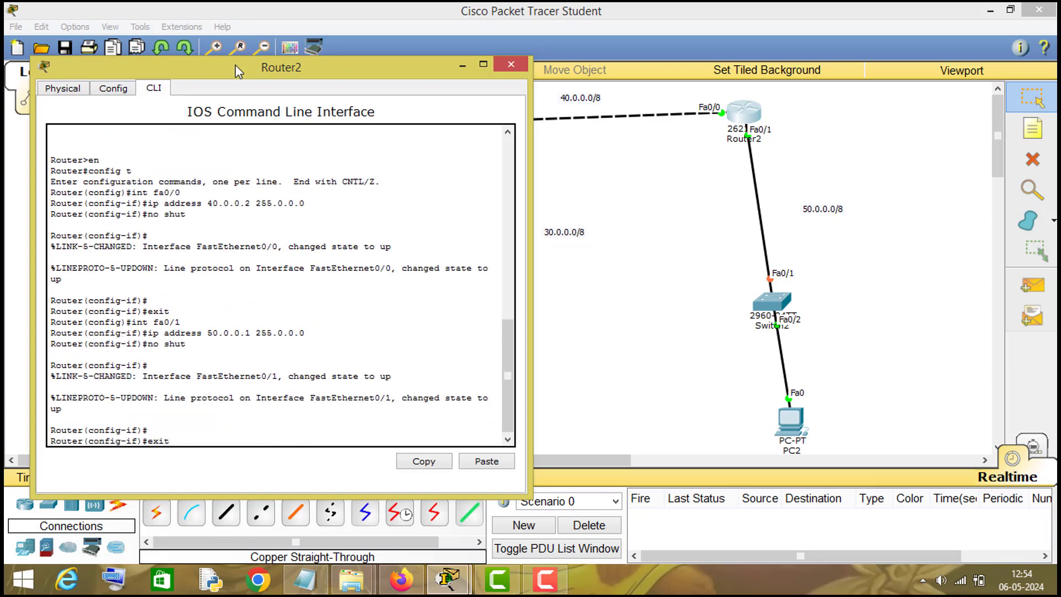
key(Return)
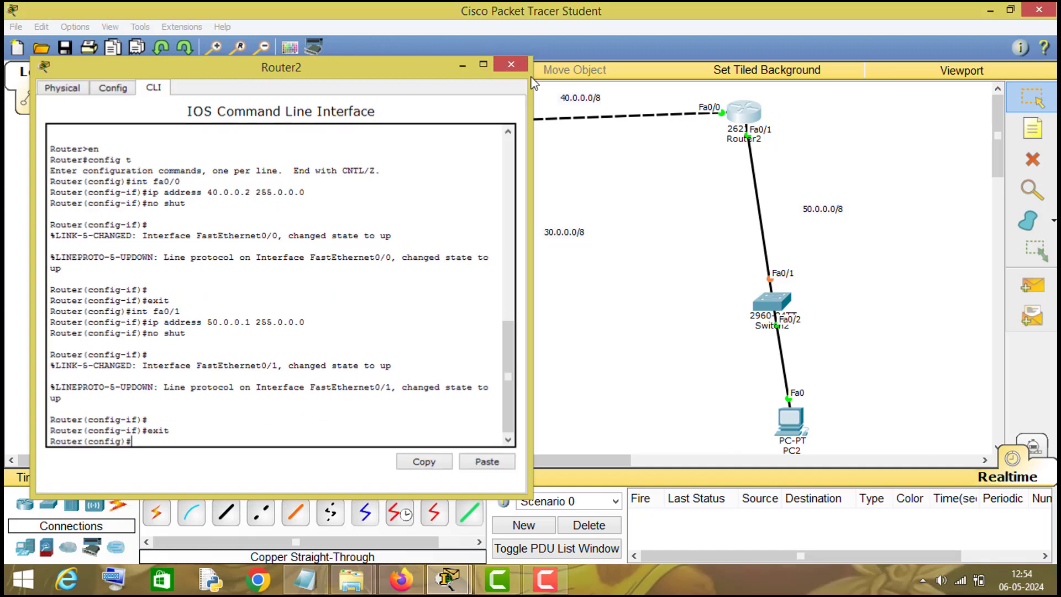
click(511, 64)
Enter IP 50.0.0.2, mask 255.0.0.0 and gateway 50.0.0.1 in PC2's IP Configuration
click(790, 420)
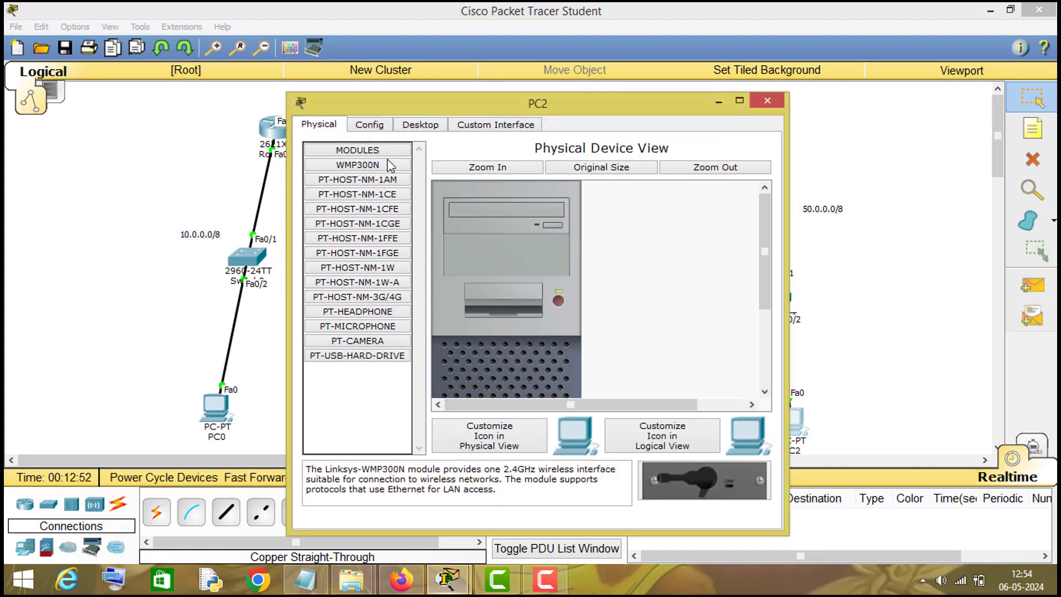
click(420, 125)
click(368, 178)
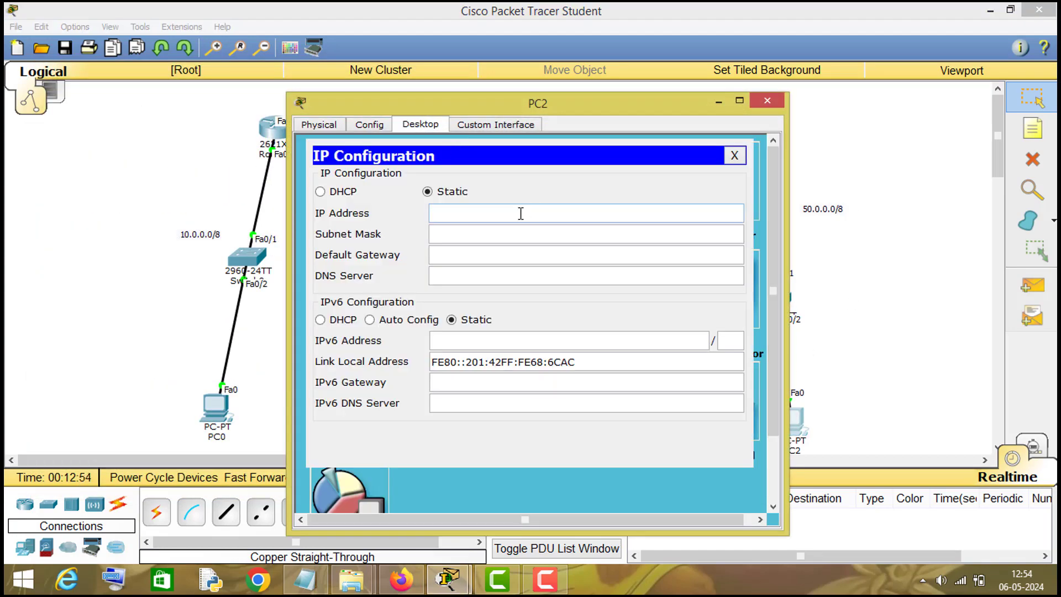
text(50.0.0.0)
key(Tab)
key(Tab)
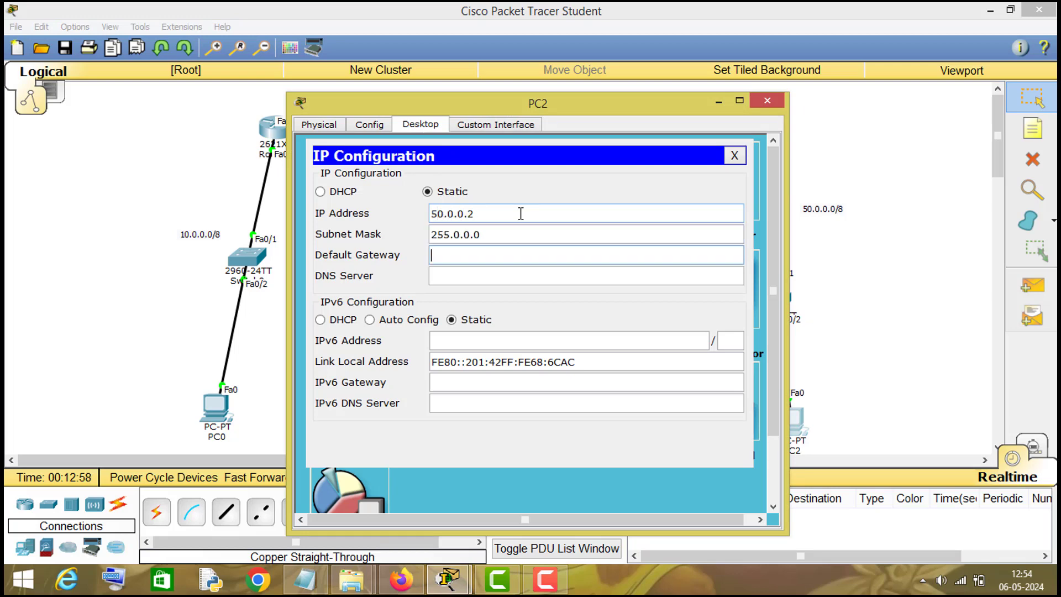
text(50.0.0.1)
click(769, 102)
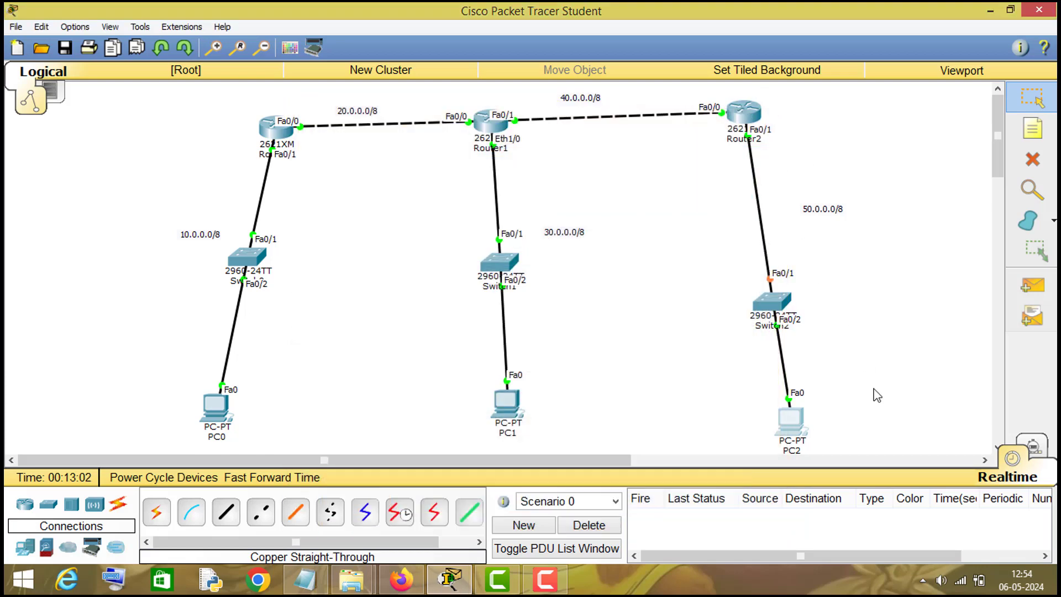
Move PC2 and Switch2 higher and PC0 slightly right, then reopen Router0's console
drag(803, 424, 813, 404)
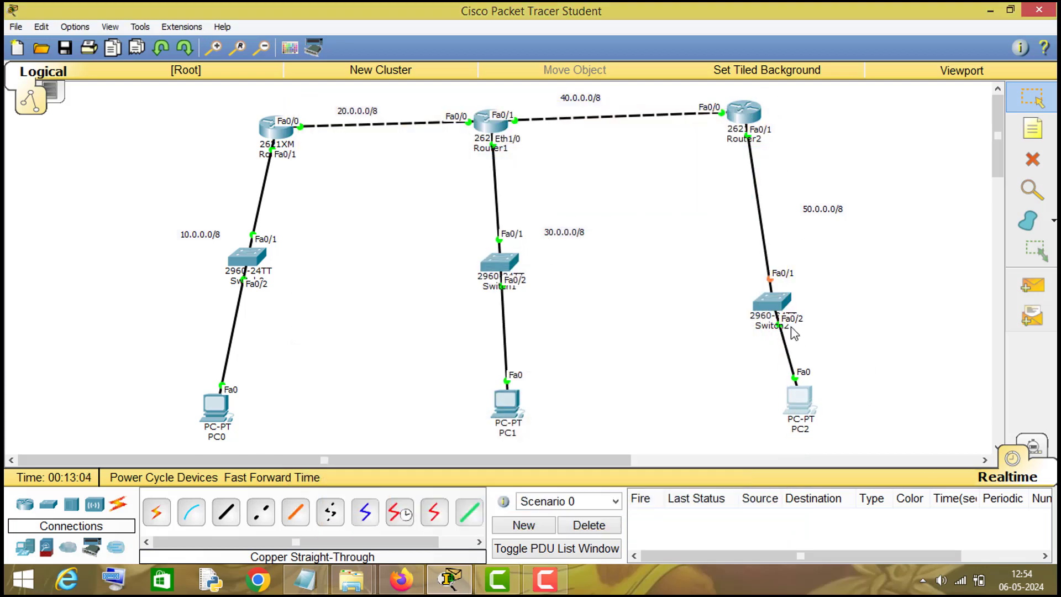
drag(783, 302, 784, 274)
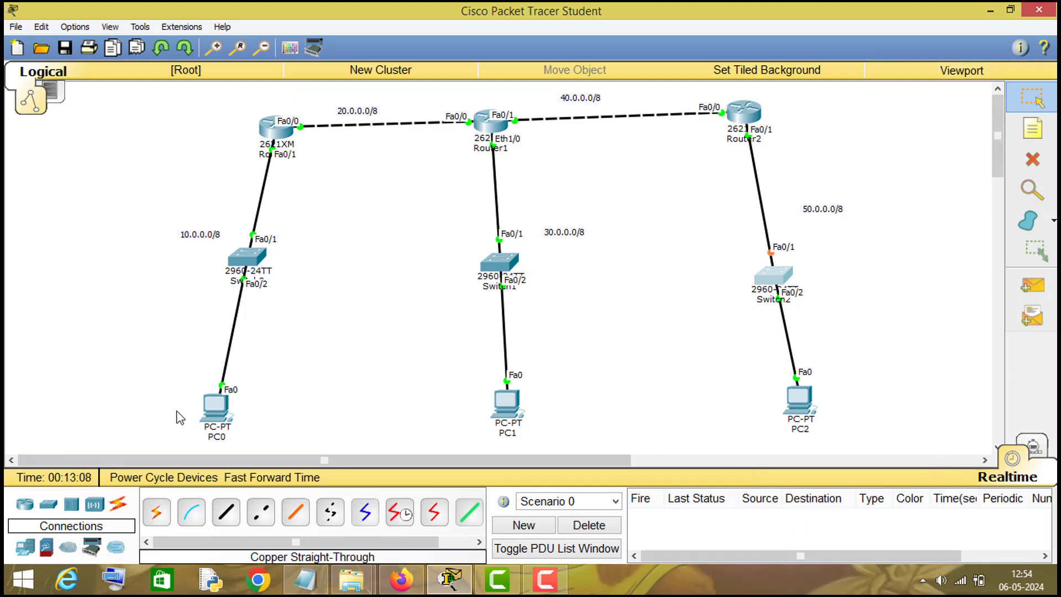
drag(213, 409, 237, 411)
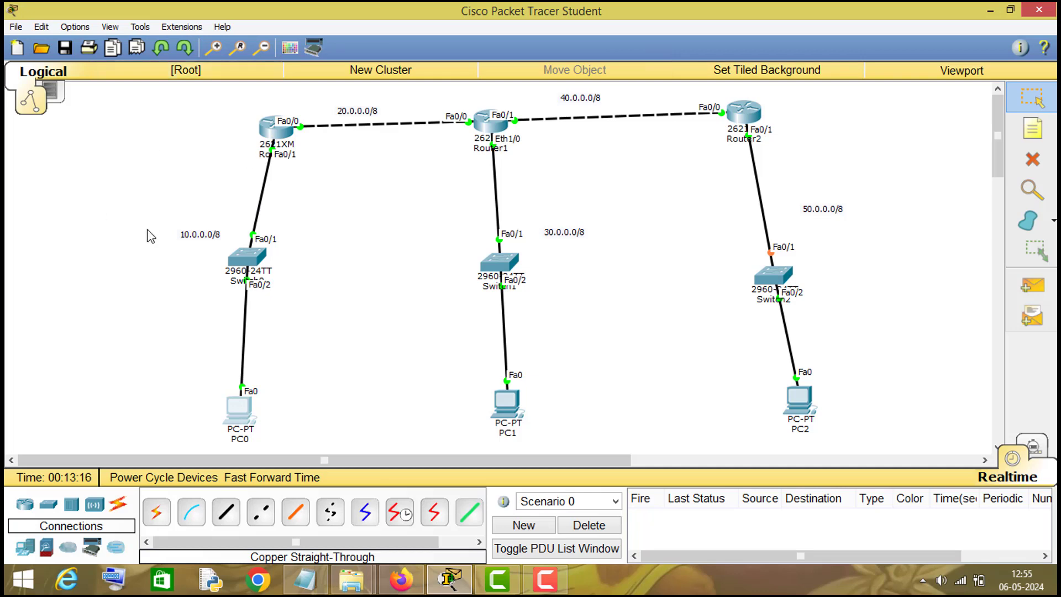
click(277, 134)
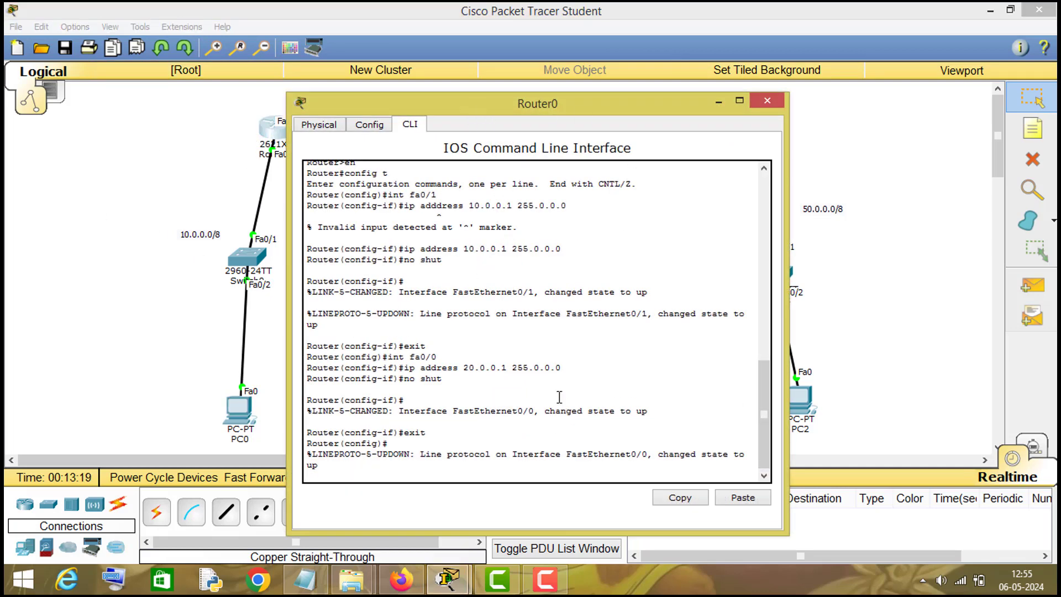
Get a fresh config prompt on Router0 and begin typing the ip route command
key(Return)
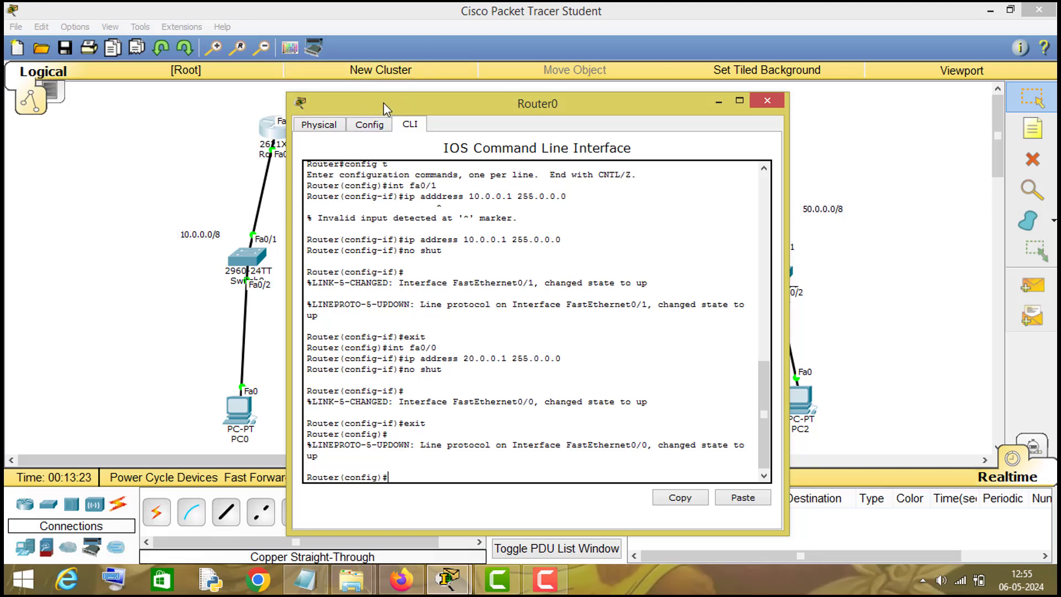
drag(385, 108, 525, 114)
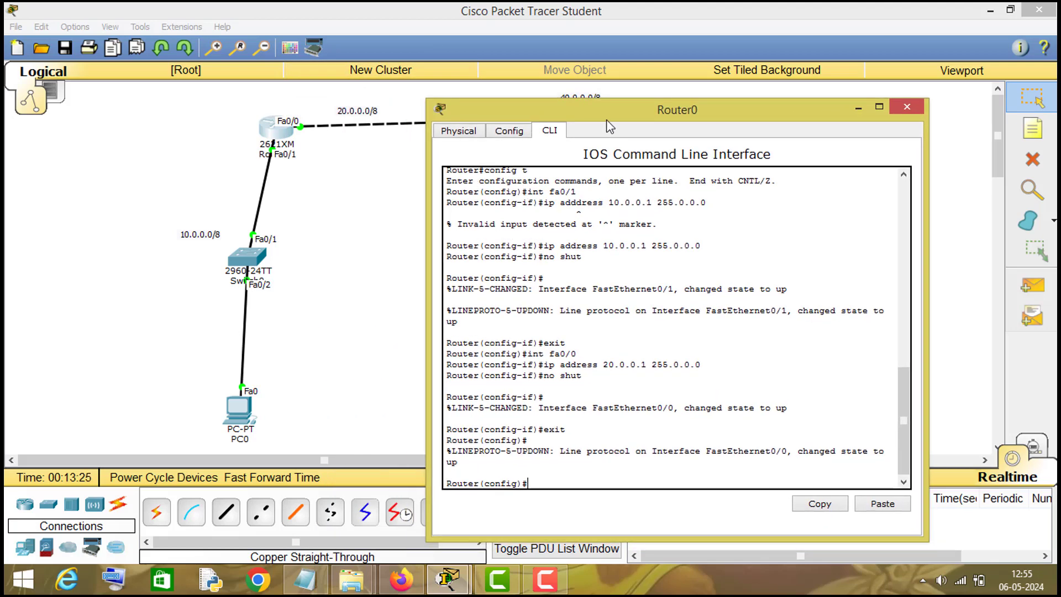
drag(610, 127, 712, 94)
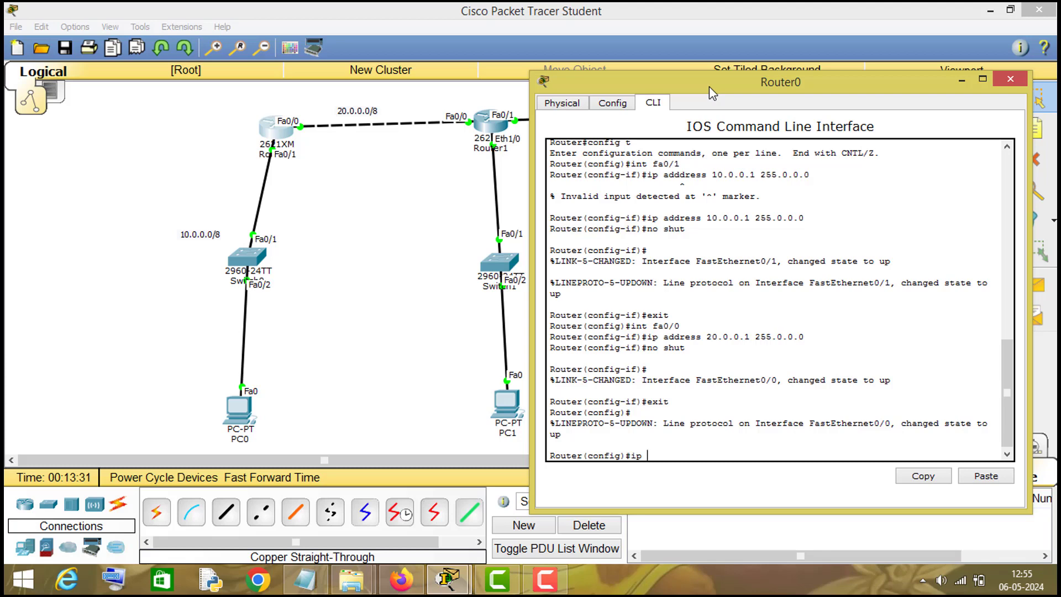
text(route)
drag(709, 86, 705, 237)
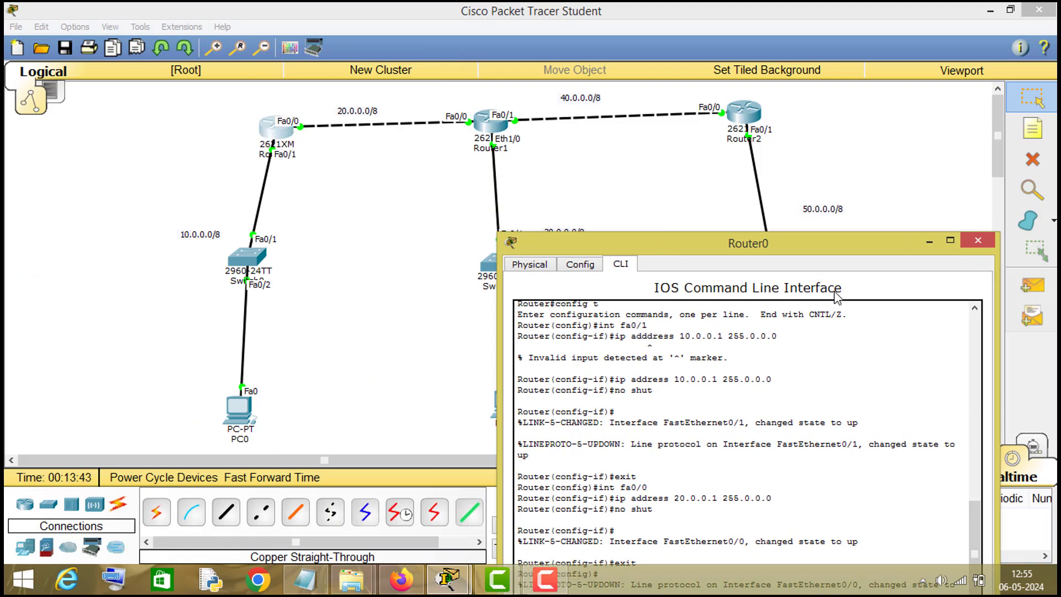
drag(750, 244, 954, 147)
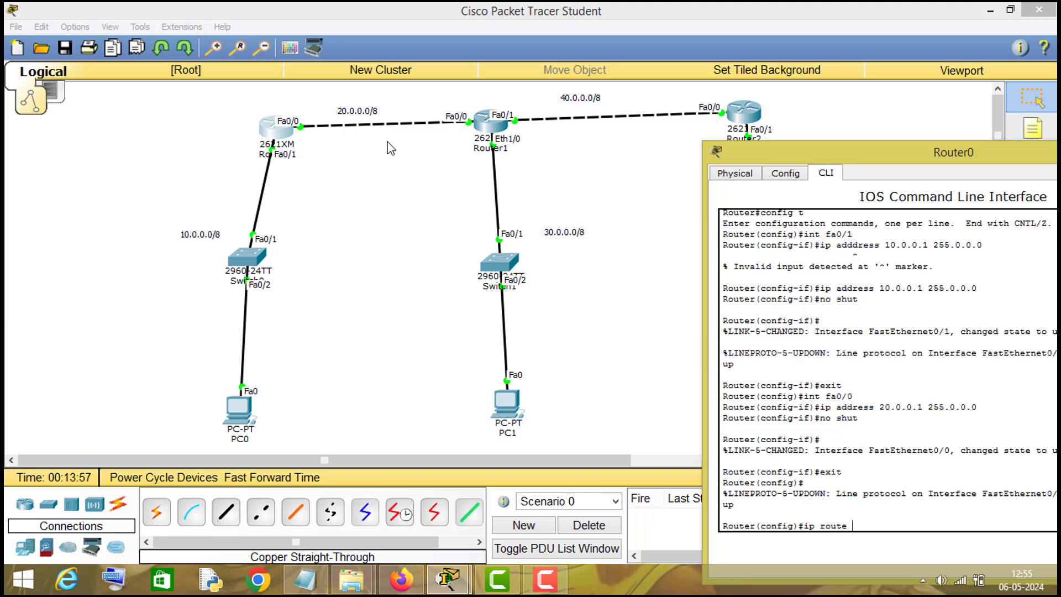
drag(845, 157, 947, 133)
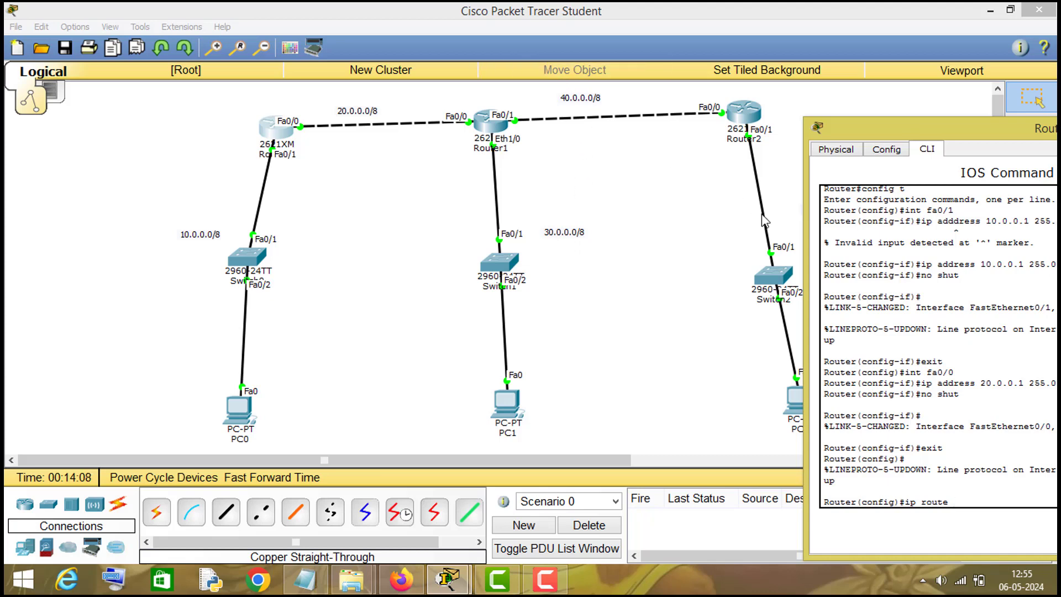
drag(898, 128, 564, 118)
drag(655, 116, 761, 67)
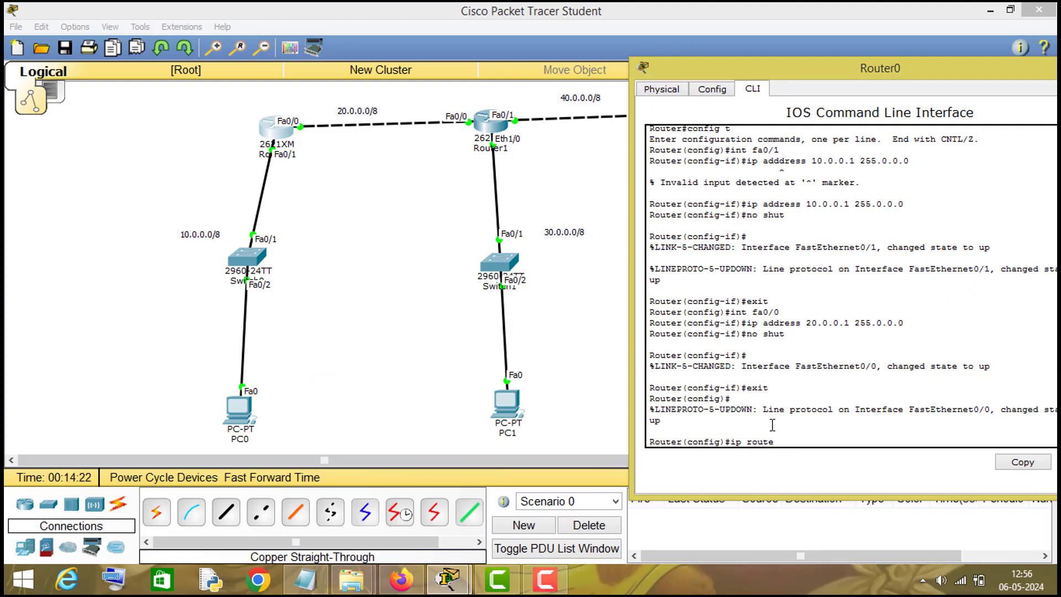
Complete the command as ip route 30.0.0.0 255.0.0.0 fa0/0 without submitting it
text(3)
text(255.0.0.0)
drag(820, 69, 779, 45)
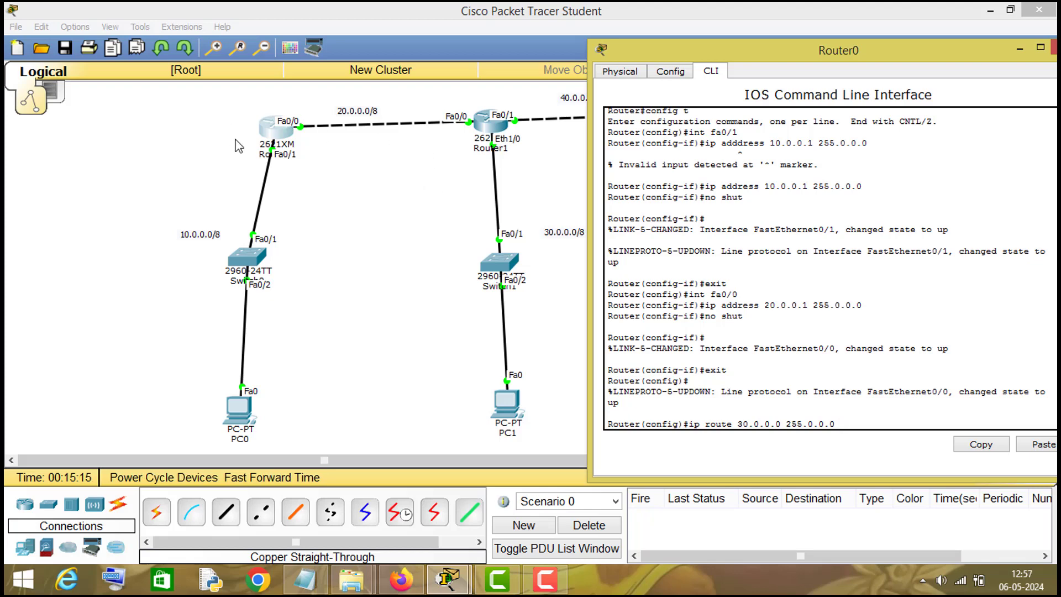
text(fa0/0)
drag(685, 424, 885, 421)
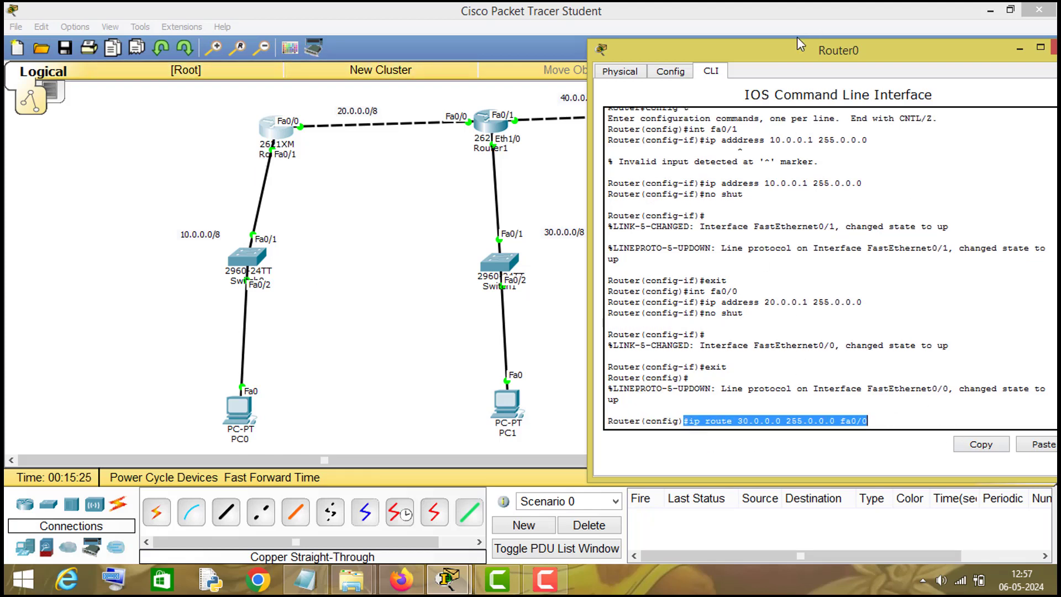
drag(791, 49, 971, 70)
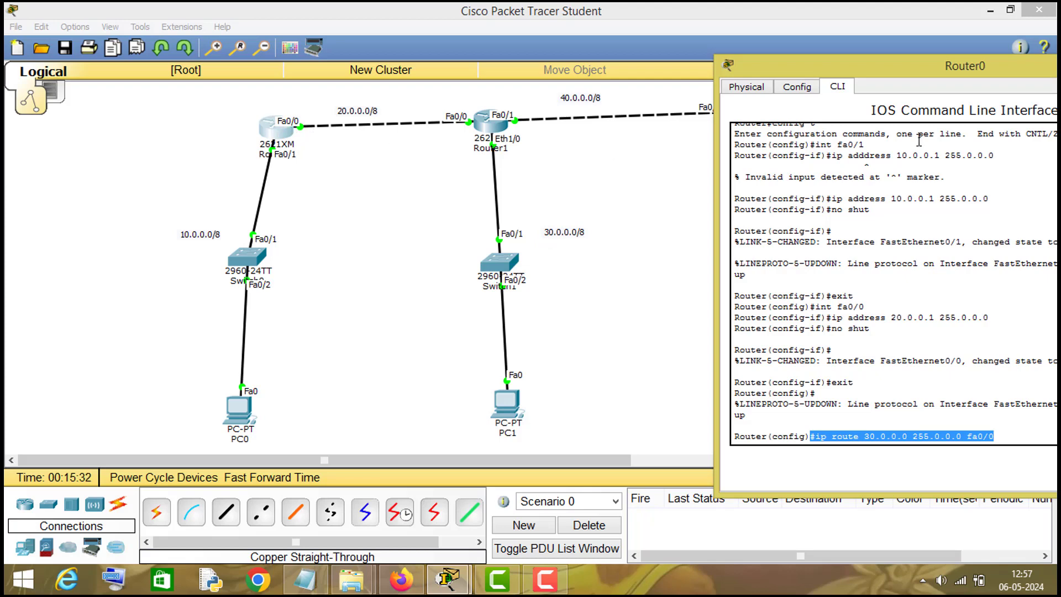
drag(883, 69, 699, 59)
click(846, 429)
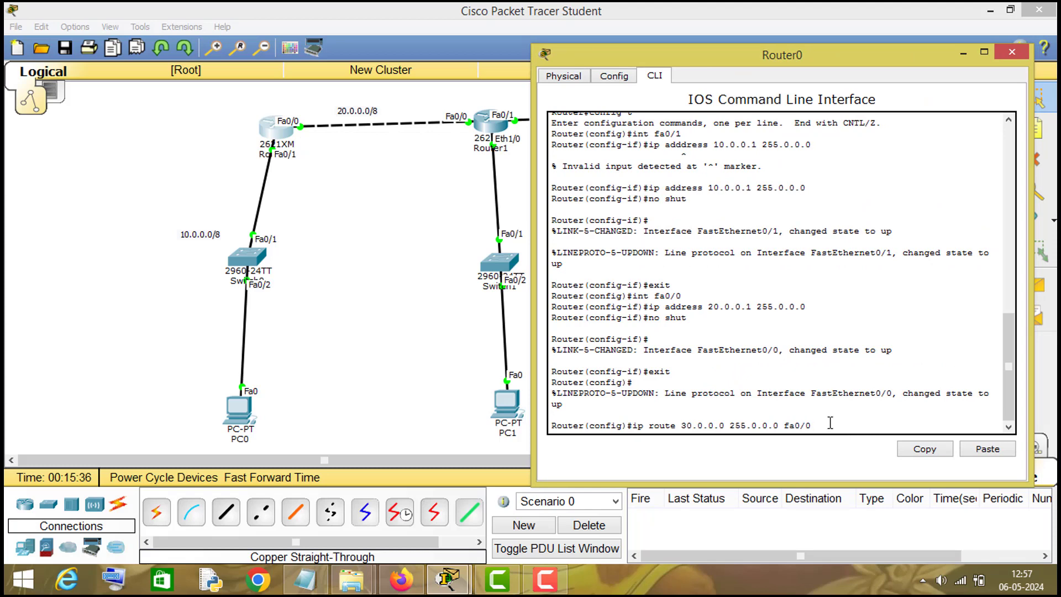
Apply the 30.0.0.0/8 route and add a route to 40.0.0.0 255.0.0.0 via fa0/0
key(Return)
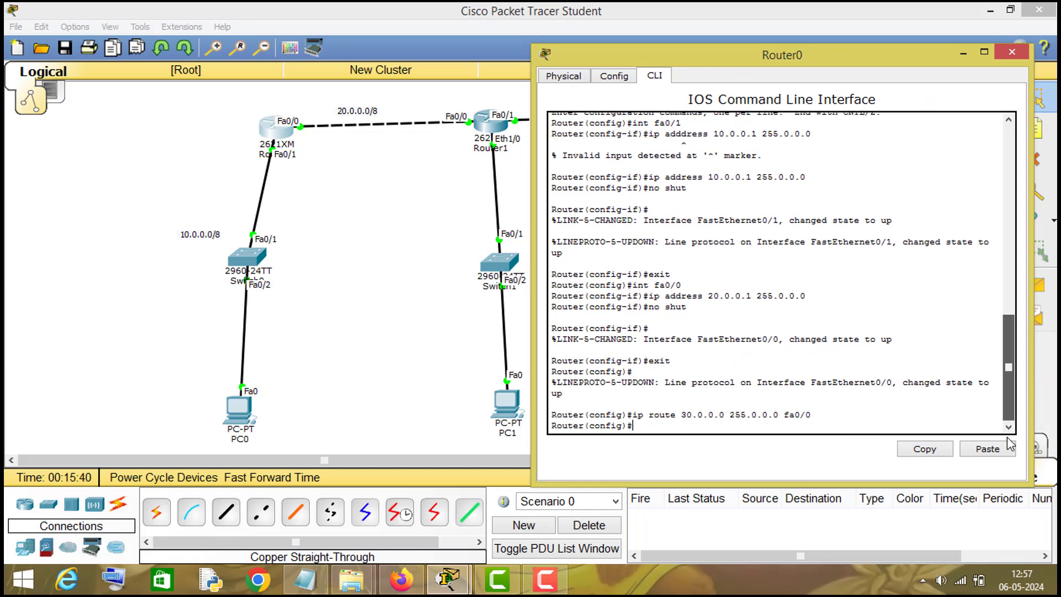
key(Up)
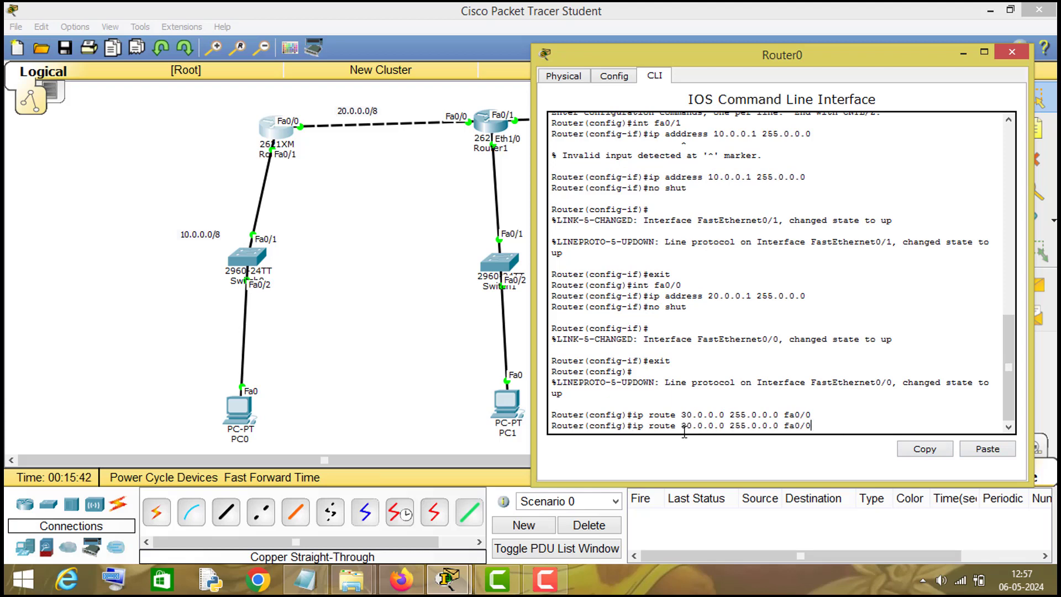
drag(792, 58, 905, 135)
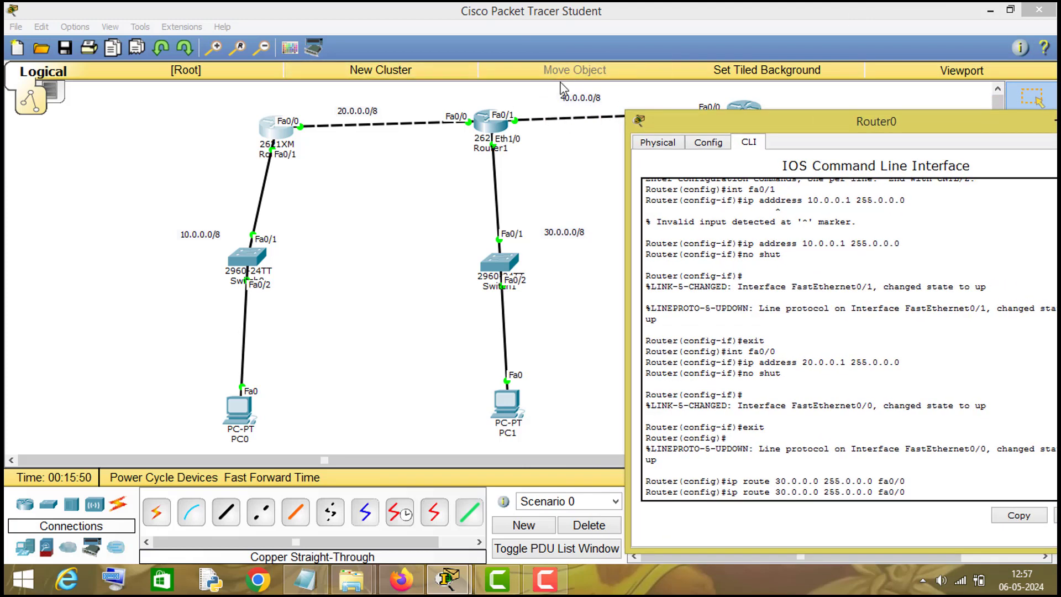
drag(841, 129, 822, 63)
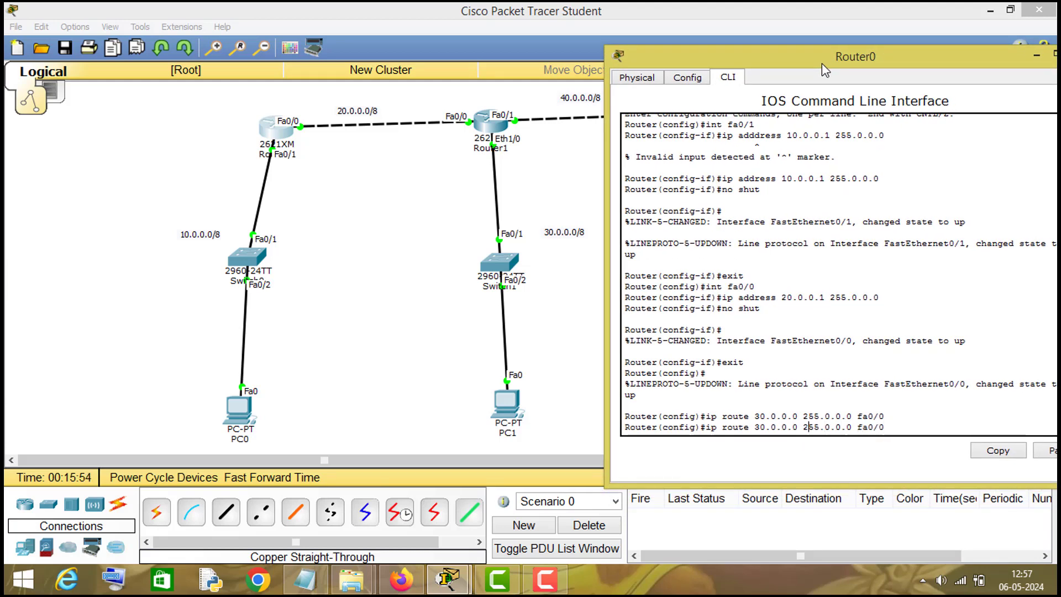
key(BackSpace)
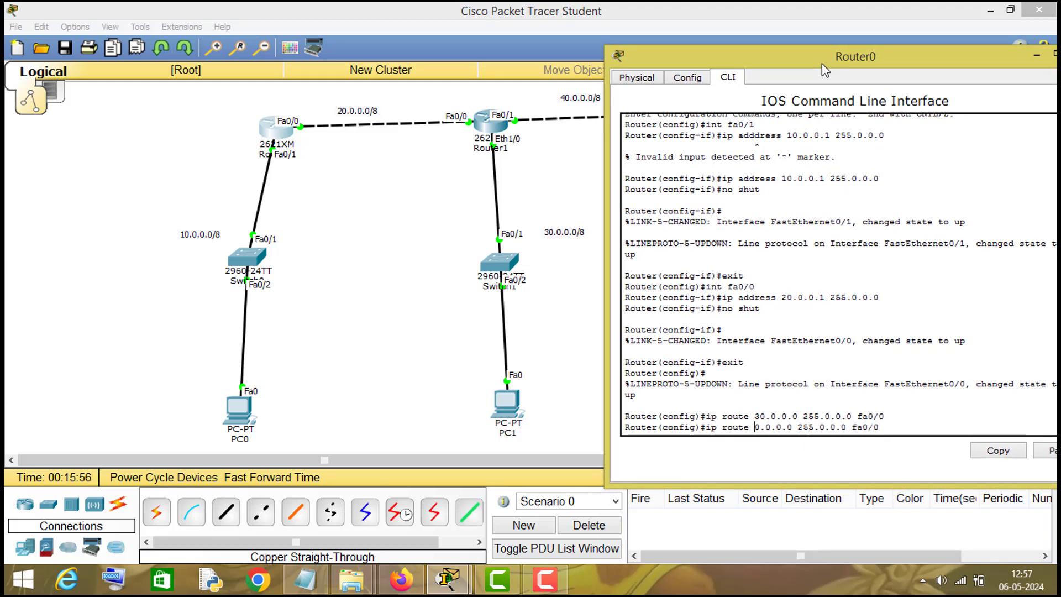
text(4)
key(Return)
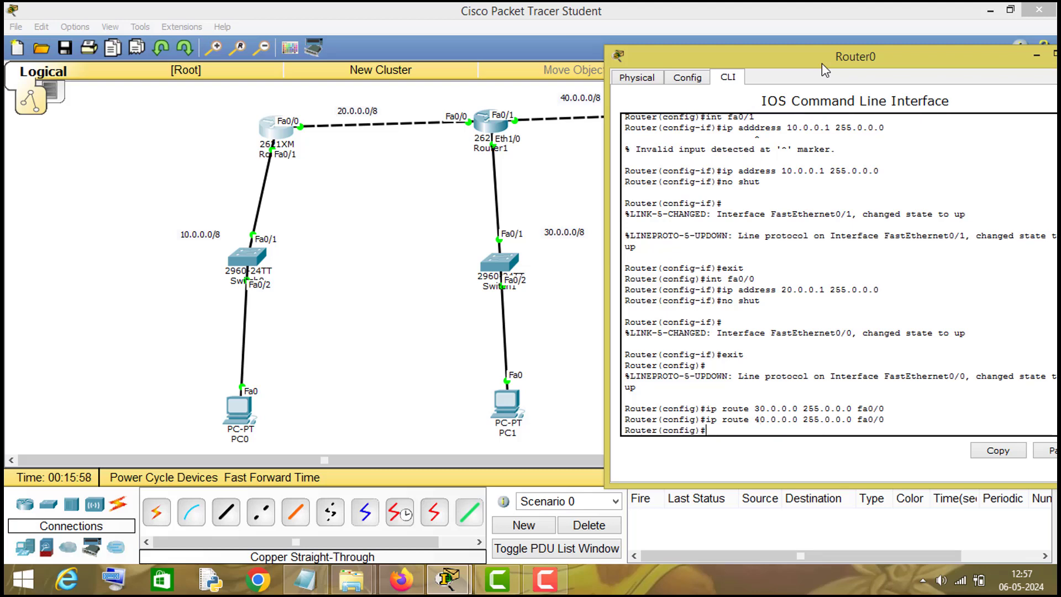
Add a route to 50.0.0.0 255.0.0.0 via fa0/0, exit config mode, and close Router0
key(Up)
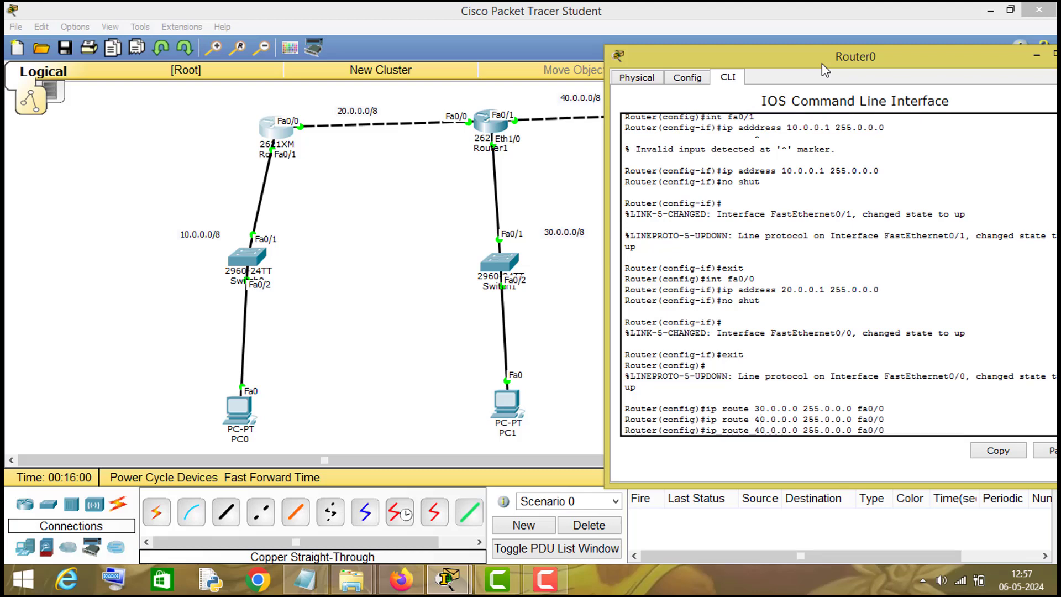
key(Left)
key(Left)
key(Left)
key(Left)
key(Left)
key(Left)
key(Left)
key(Left)
key(Left)
key(BackSpace)
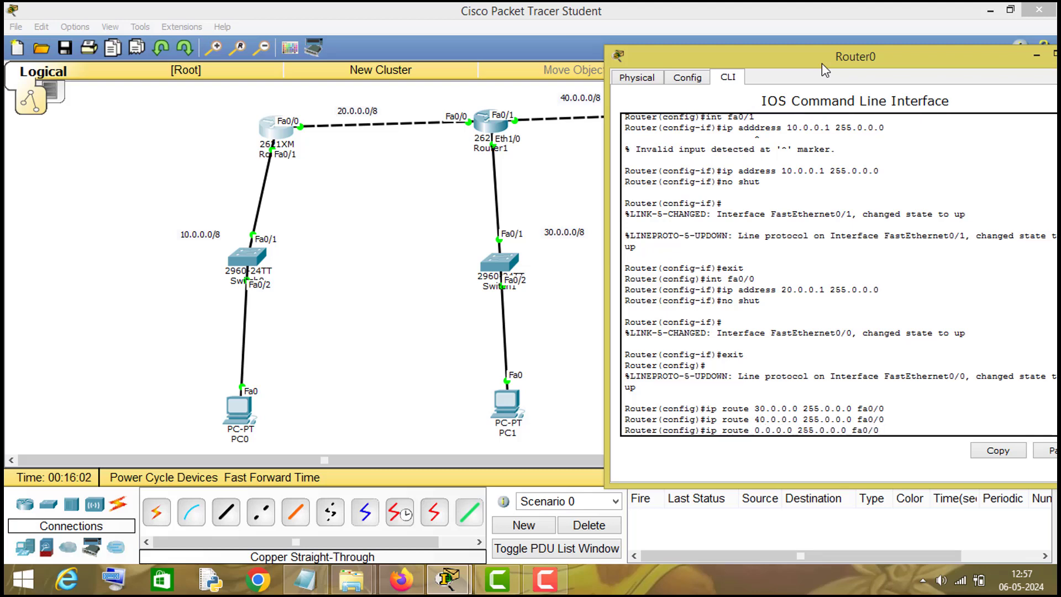
text(5)
key(Return)
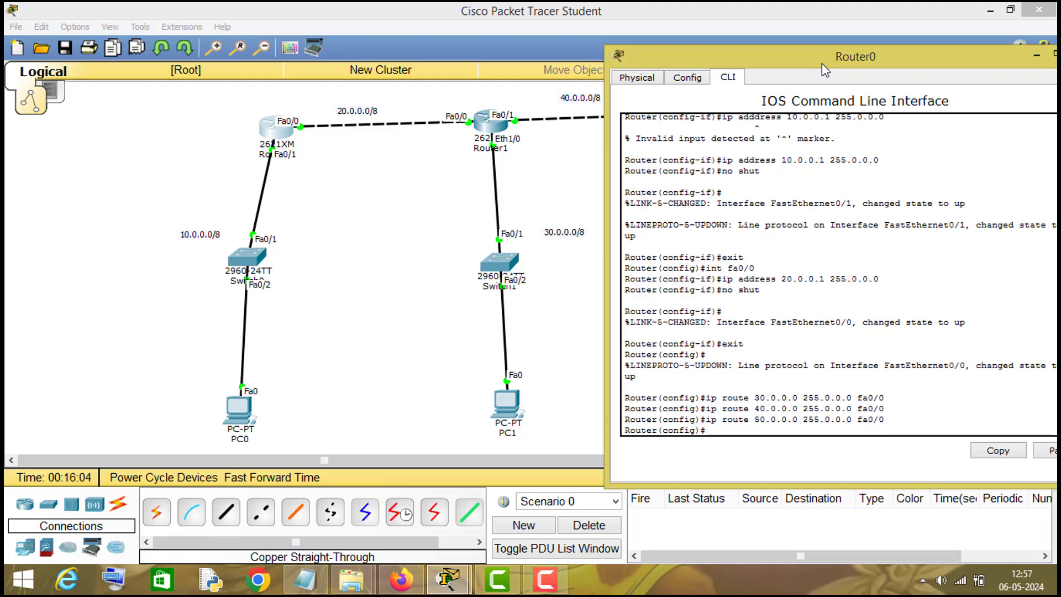
drag(810, 68, 296, 451)
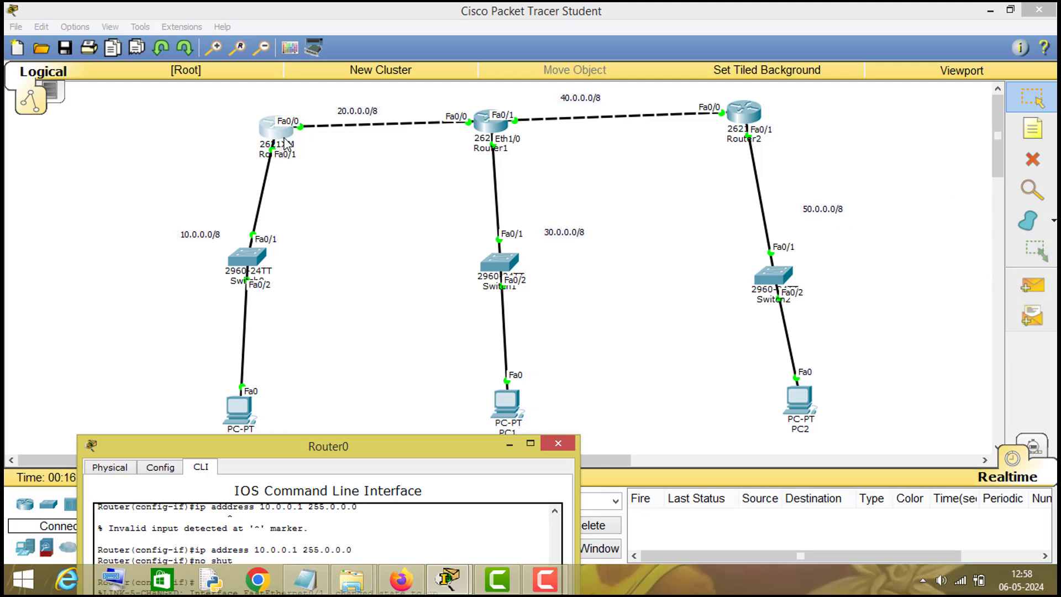
drag(332, 453, 523, 102)
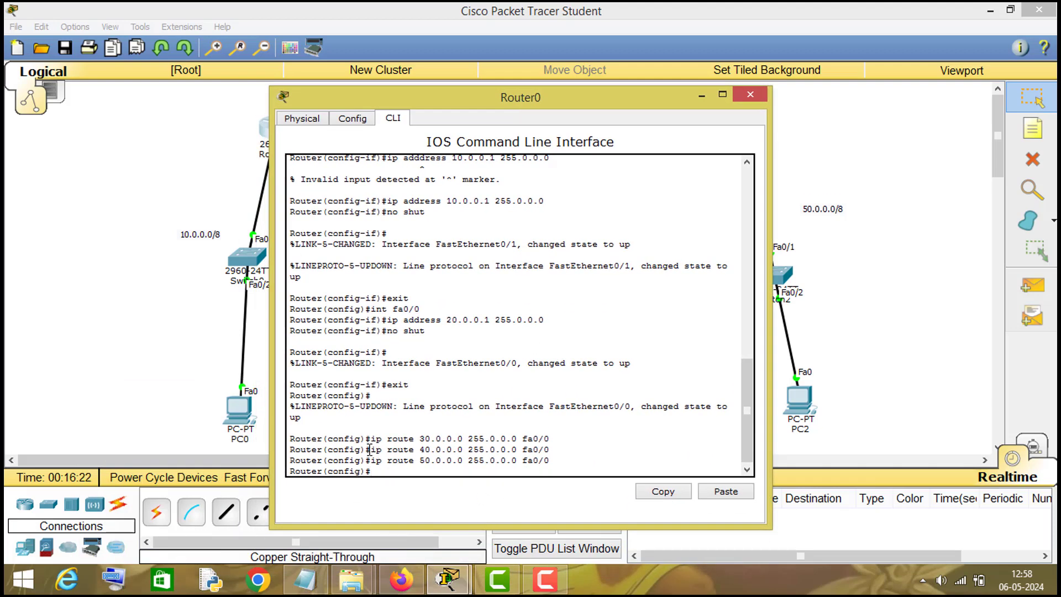
drag(368, 449, 557, 451)
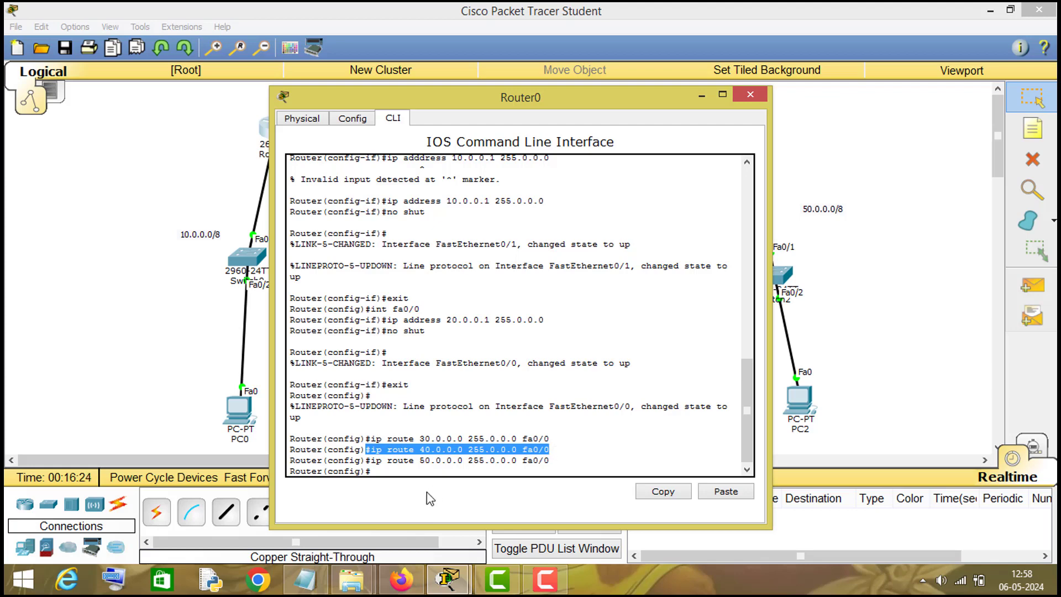
click(383, 472)
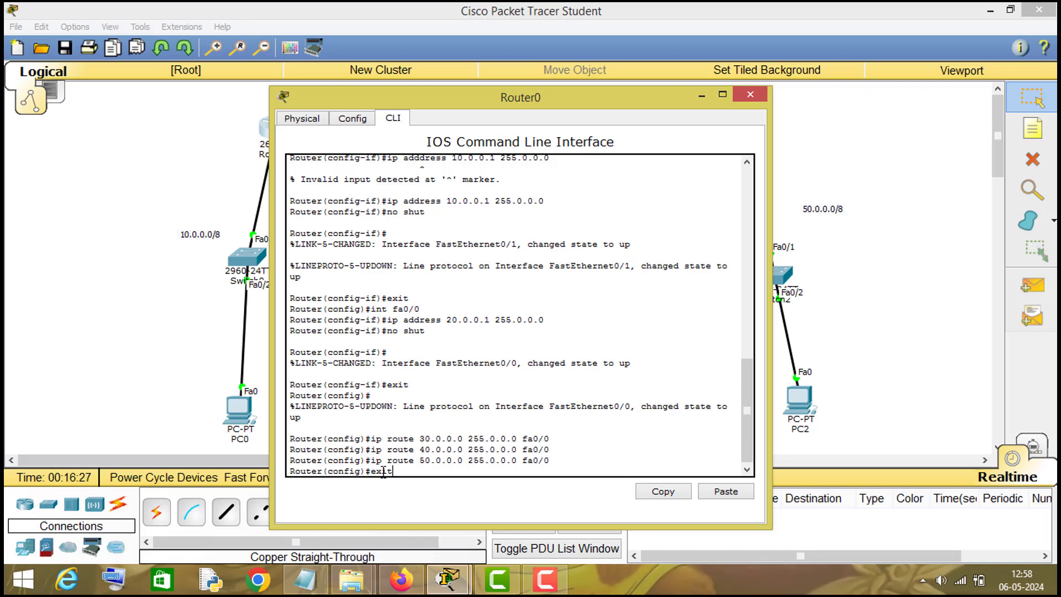
key(Return)
key(Return)
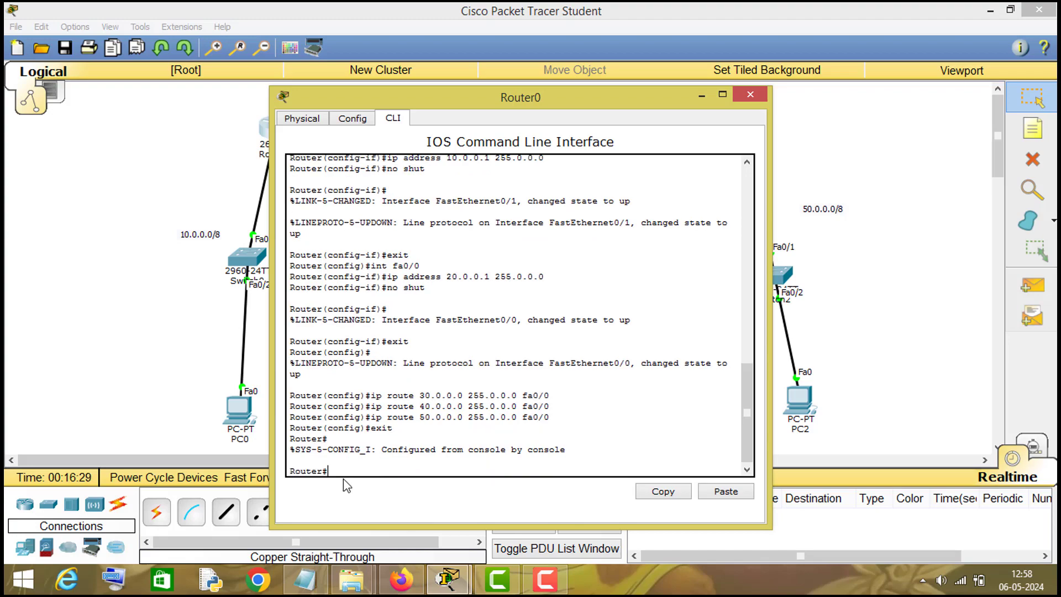
click(751, 95)
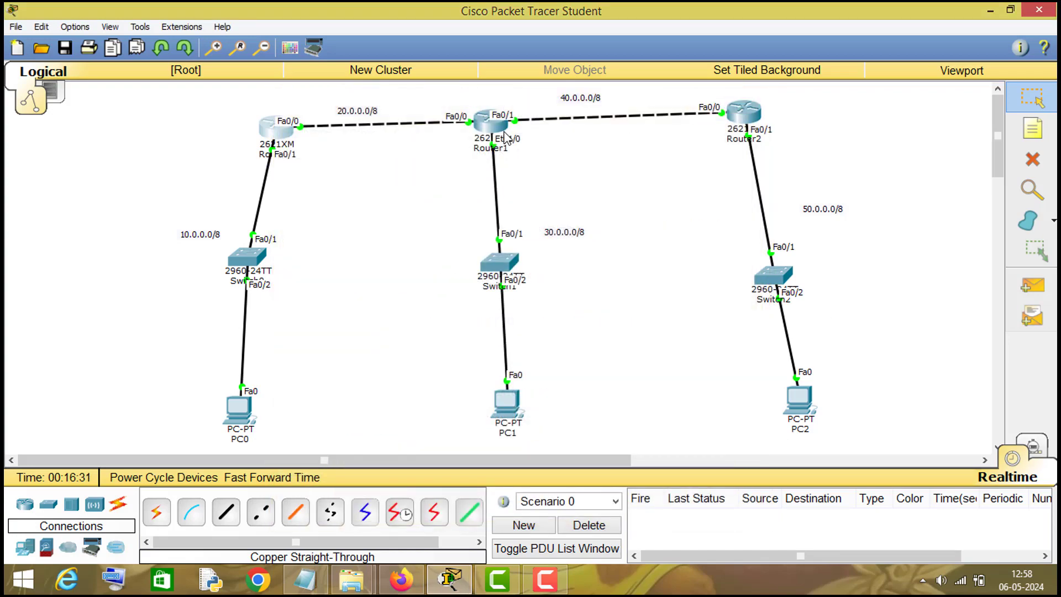
In Router1's CLI, enter ip route 10.0.0.0 255.0.0.0 fa0/0
click(495, 126)
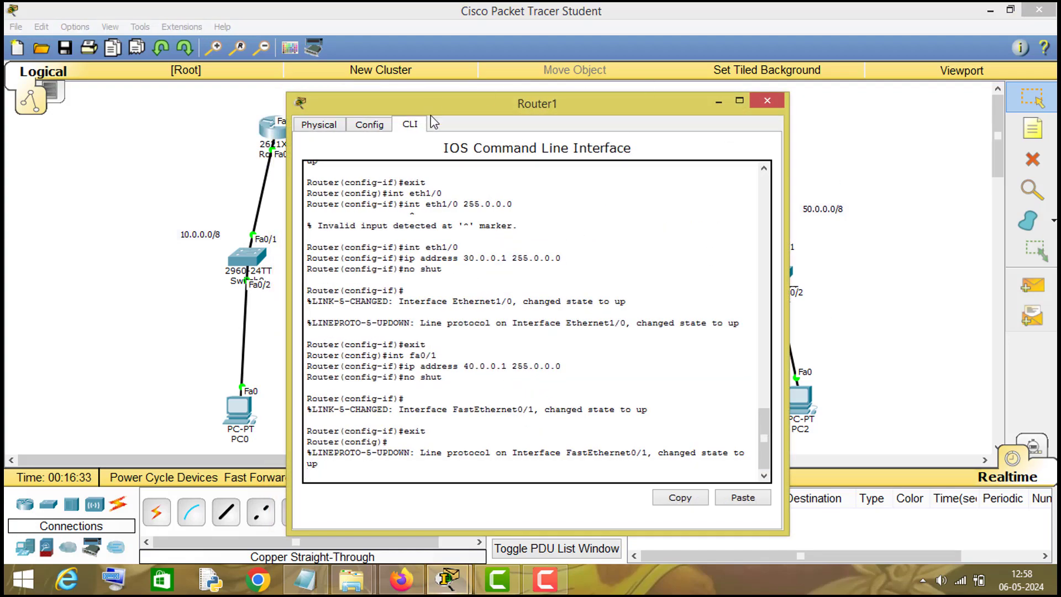
key(Return)
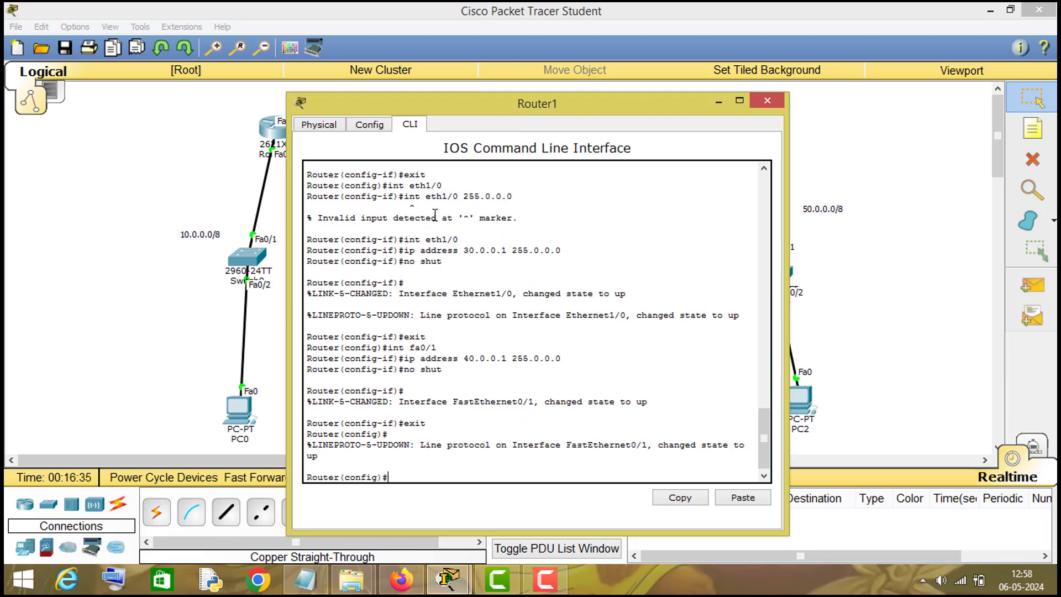
drag(487, 103, 785, 84)
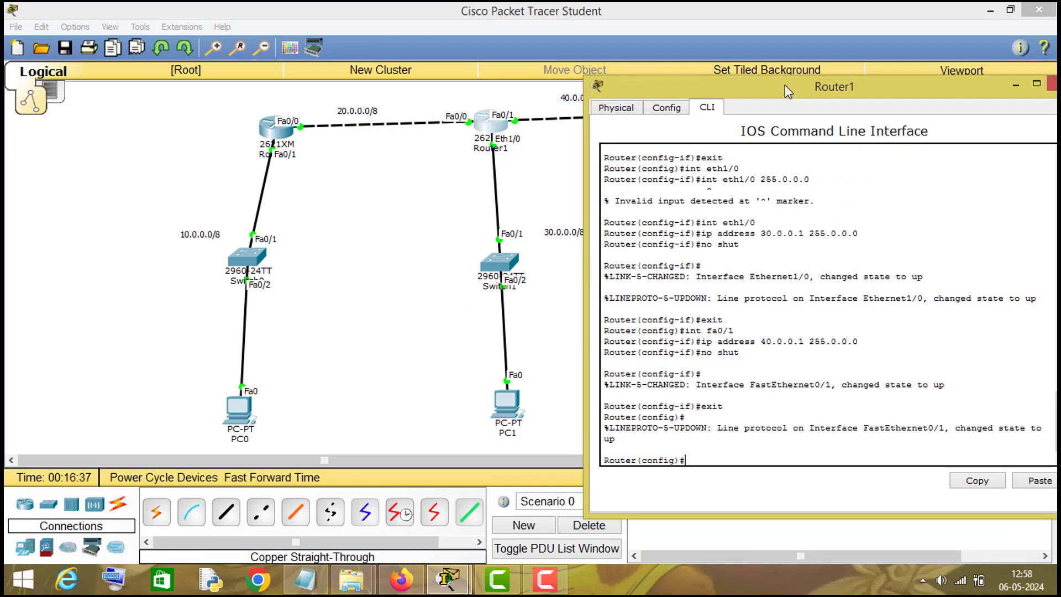
drag(677, 84, 854, 107)
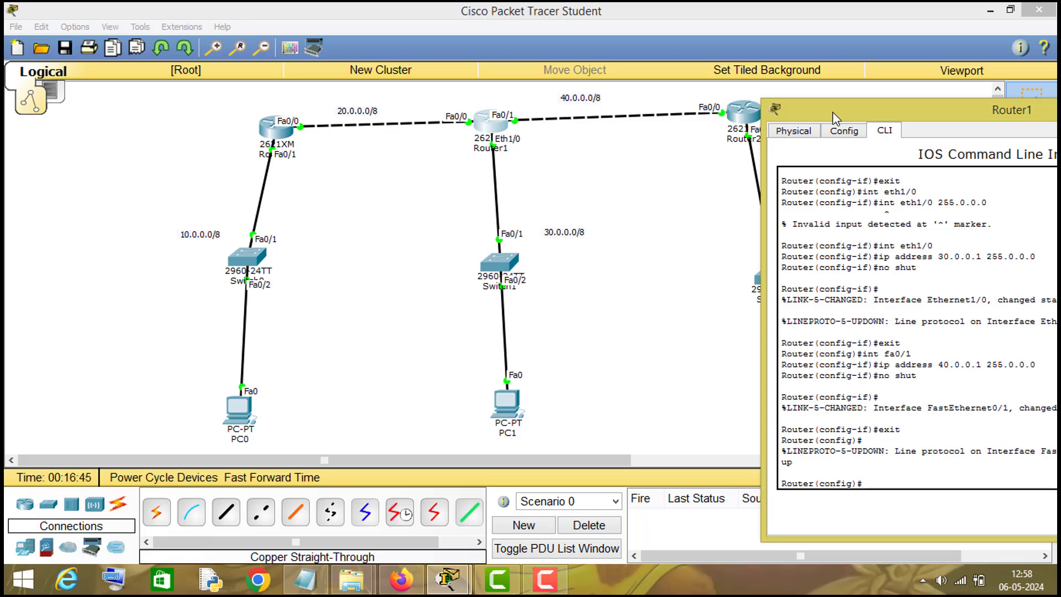
drag(846, 110, 1031, 167)
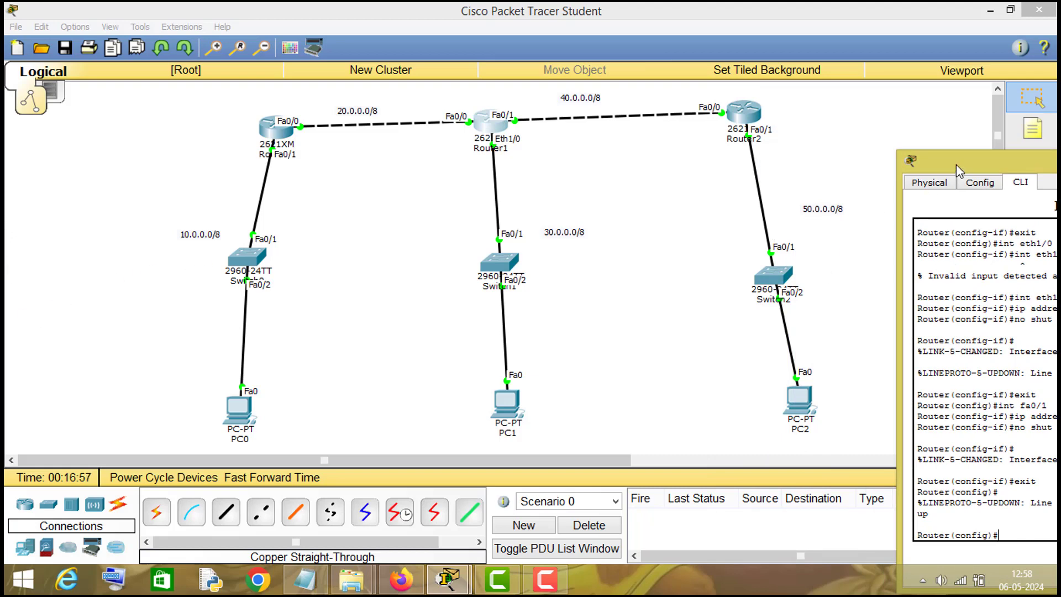
drag(956, 164, 1041, 264)
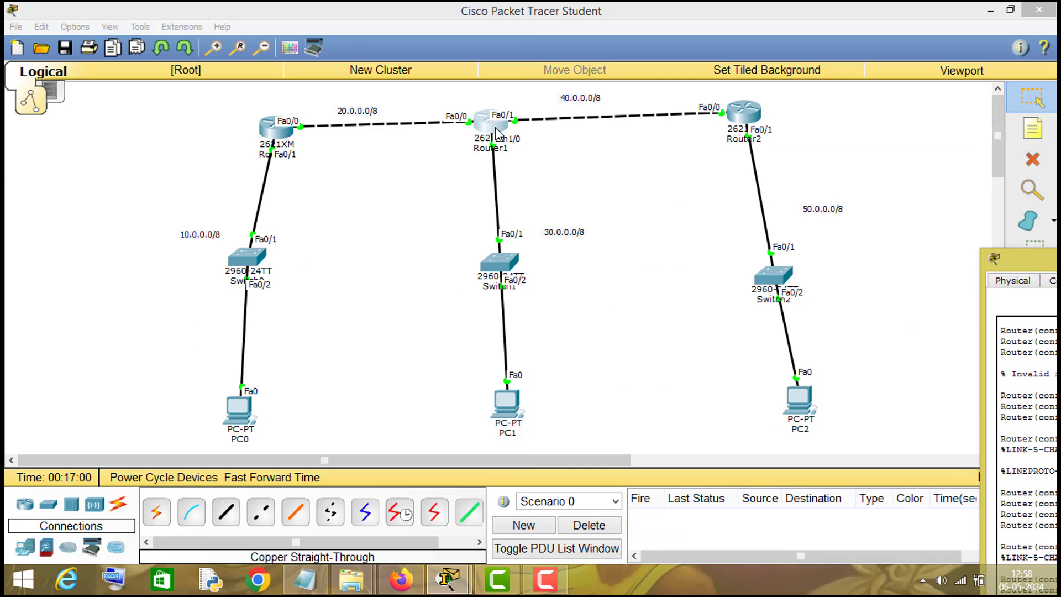
drag(1026, 263, 453, 66)
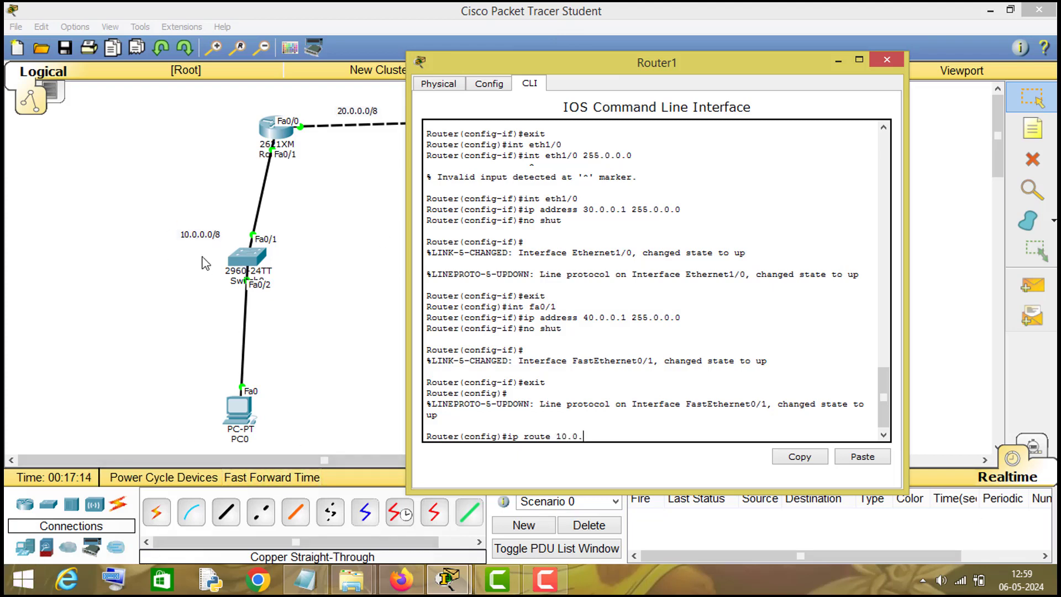
text(0.0 255.0.0.0)
drag(580, 70, 768, 100)
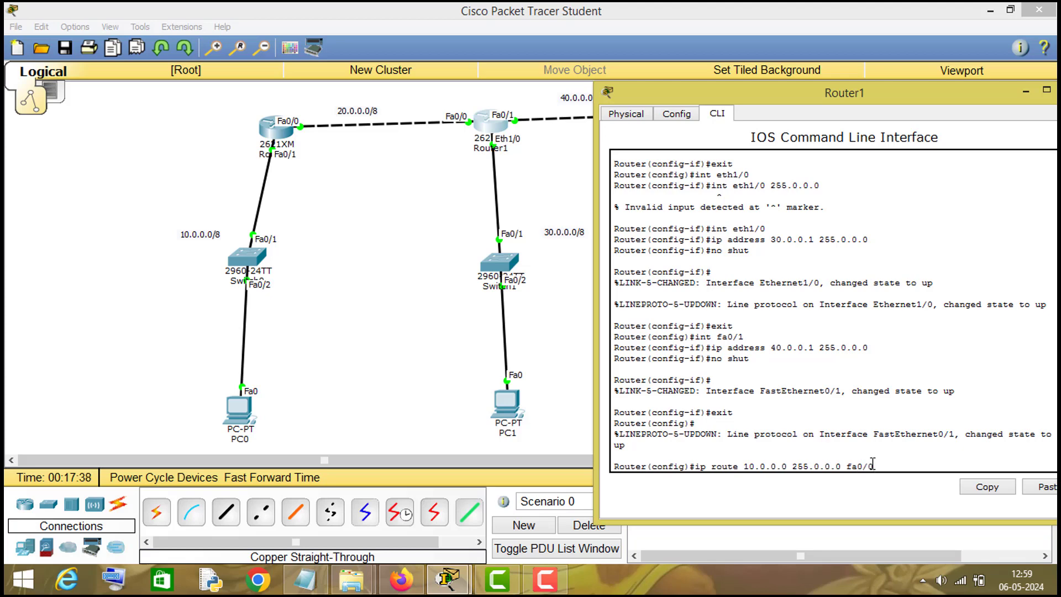
key(Return)
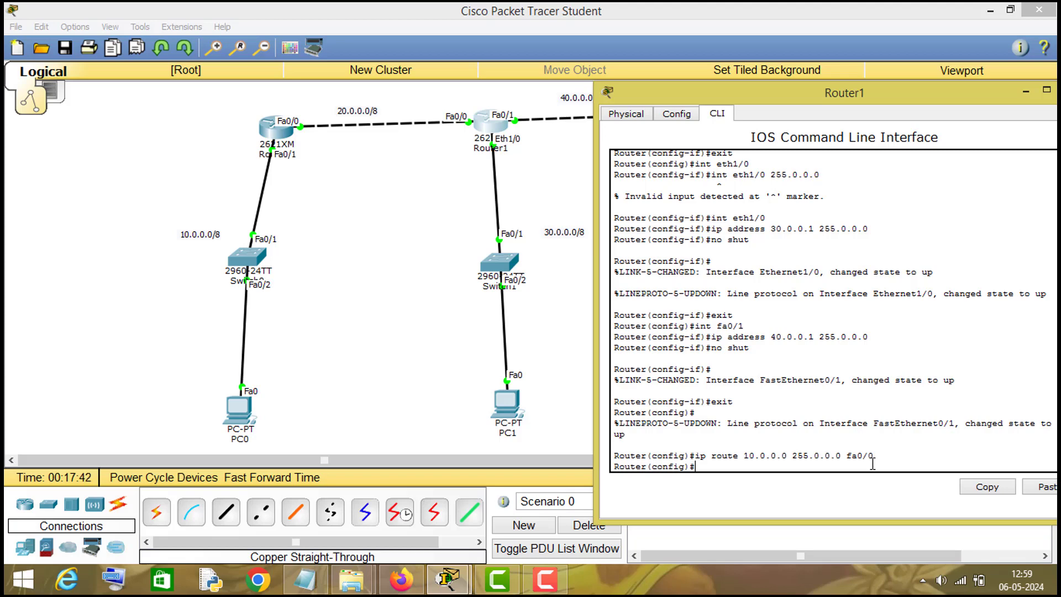
text(ip rt)
key(BackSpace)
key(BackSpace)
text(oute)
click(788, 17)
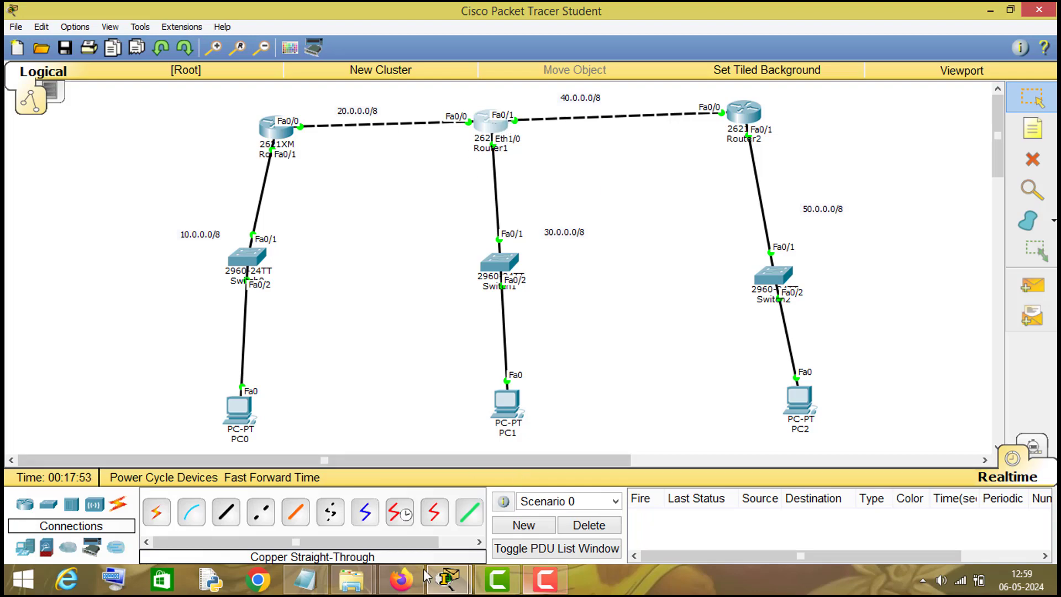
Add Router1's static route 'ip route 50.0.0.0 255.0.0.0 fa0/1'
click(448, 579)
click(544, 500)
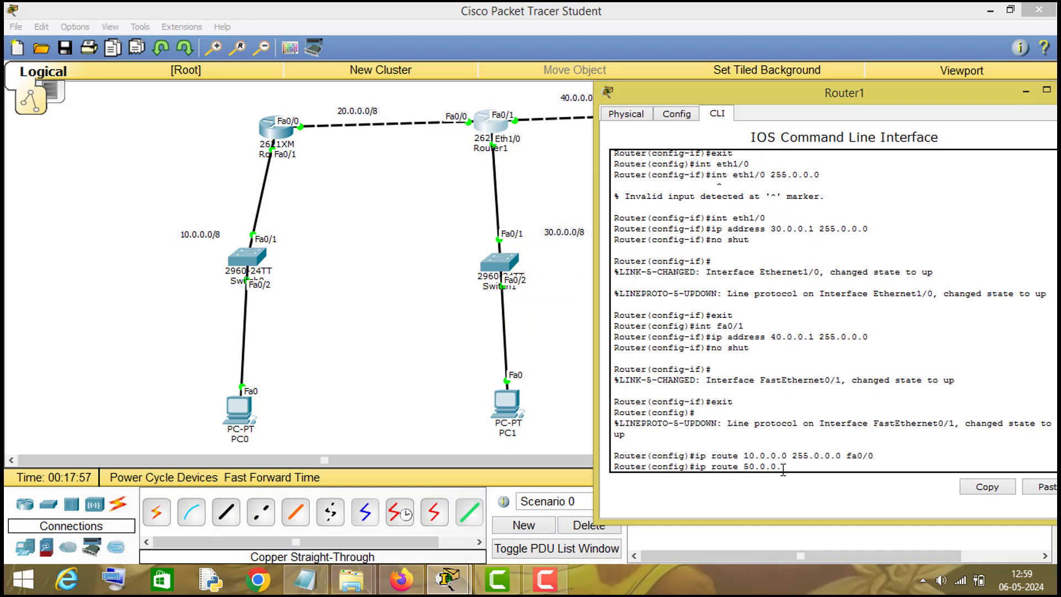
text(0 255.0.0.0)
drag(685, 97, 218, 153)
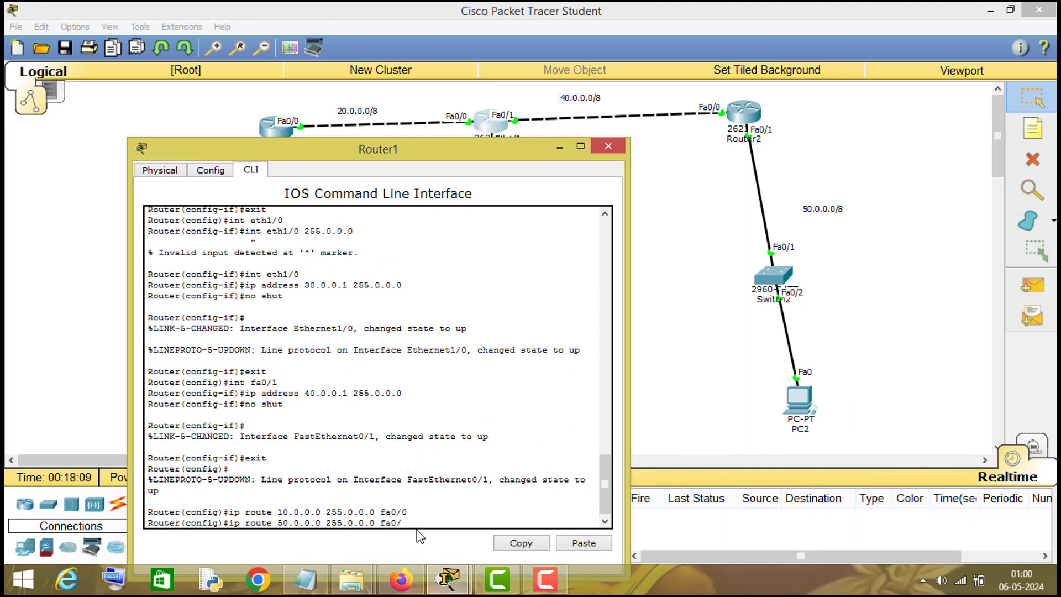
text(/1)
key(Return)
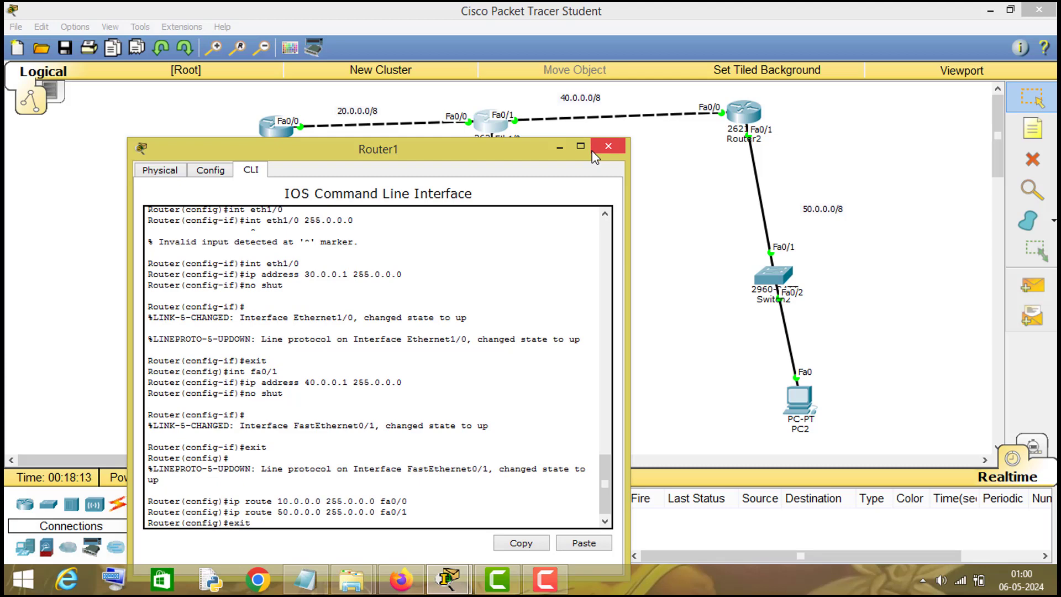
Exit configuration mode, close Router1's console, and nudge PC2 slightly left on the canvas
text(exit)
key(Return)
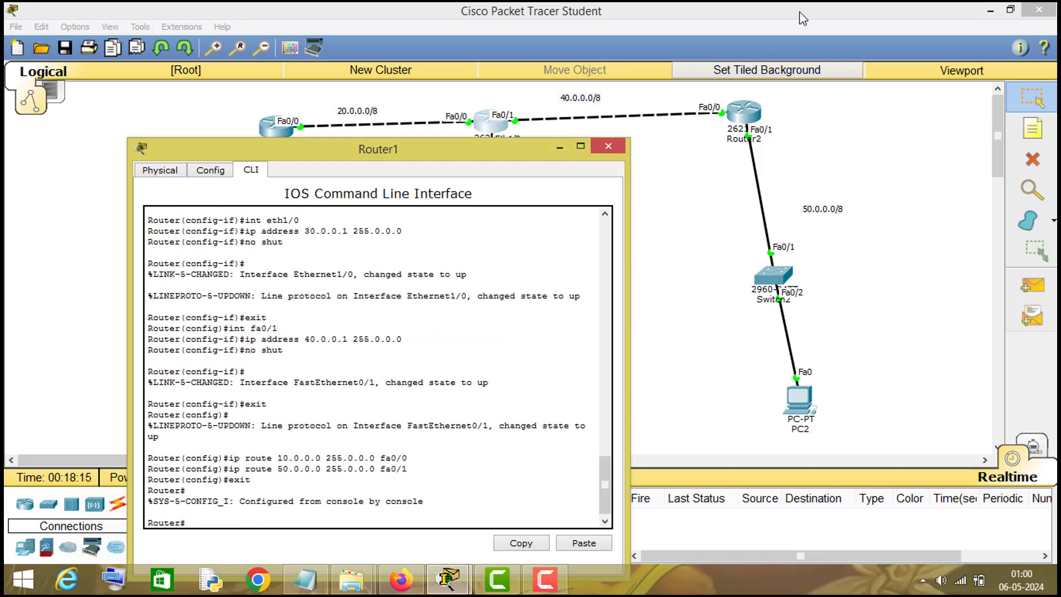
click(608, 146)
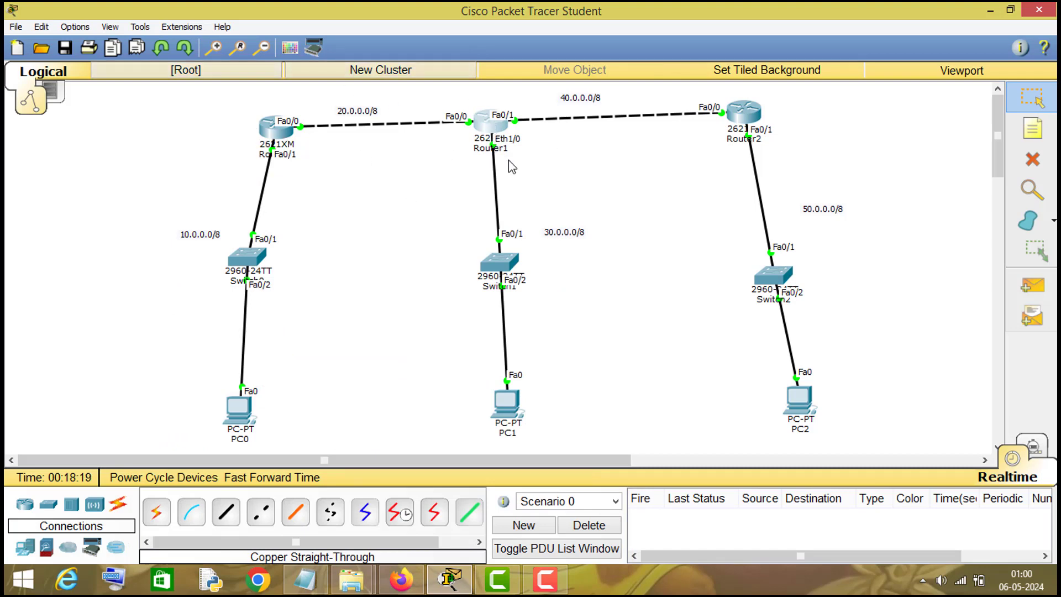
drag(800, 406, 787, 411)
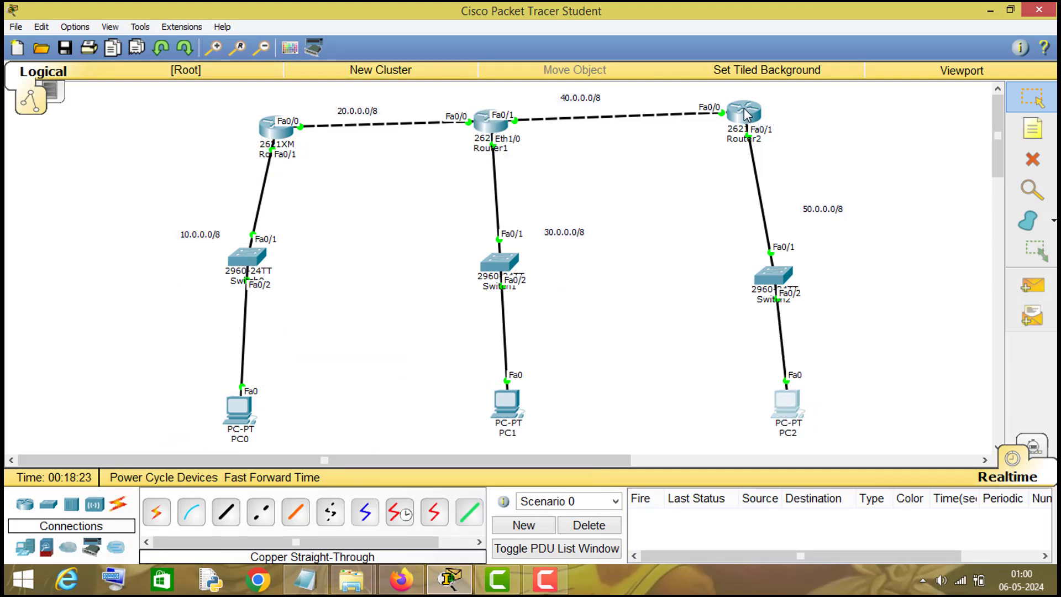
On Router2, add the static route 'ip route 10.0.0.0 255.0.0.0 fa0/0'
click(742, 114)
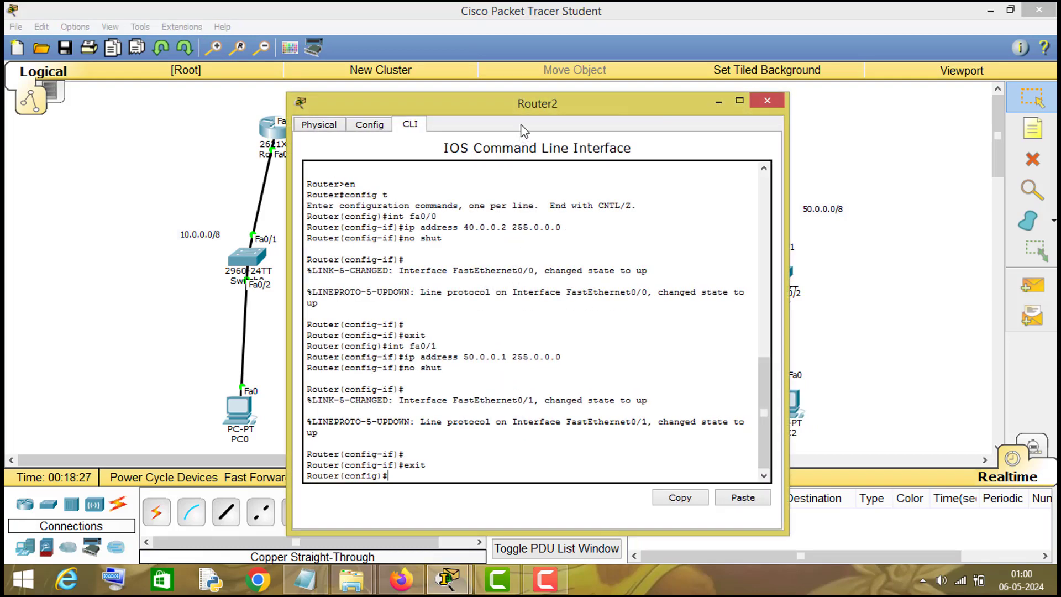
drag(530, 103, 322, 478)
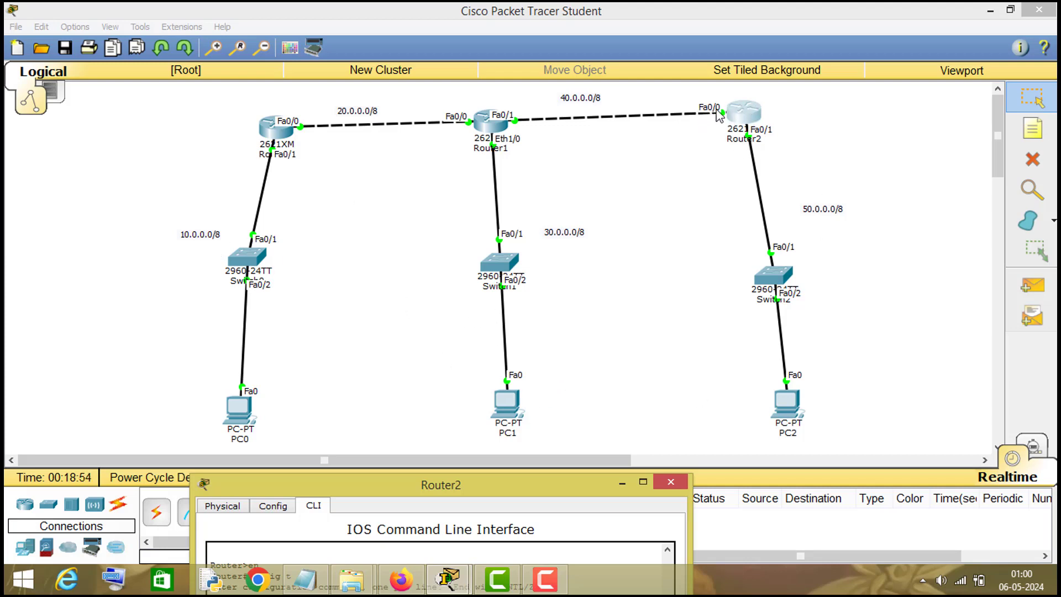
drag(406, 485, 786, 170)
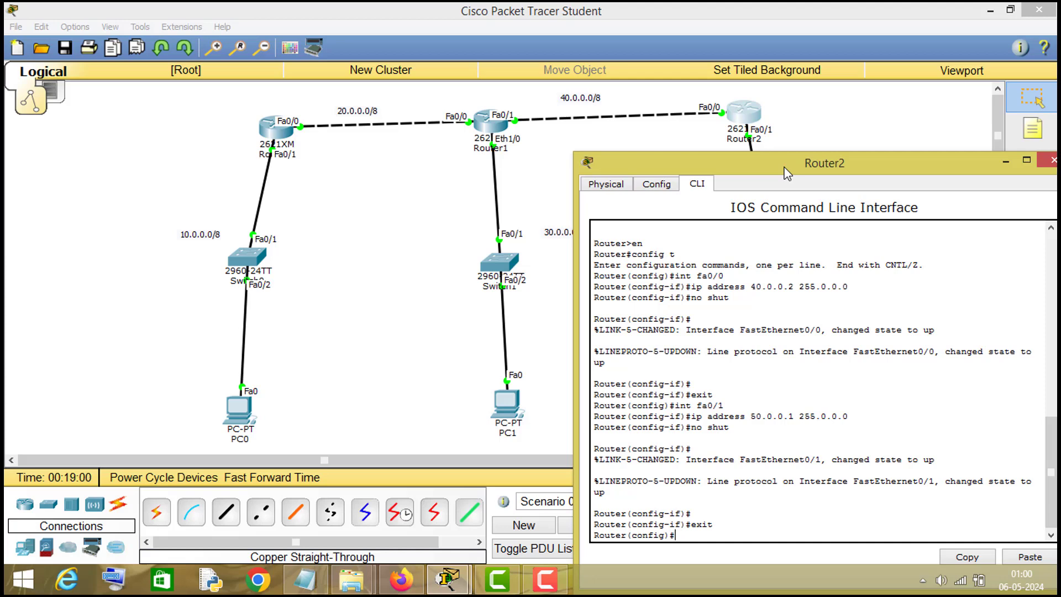
text(p route)
drag(788, 173, 774, 80)
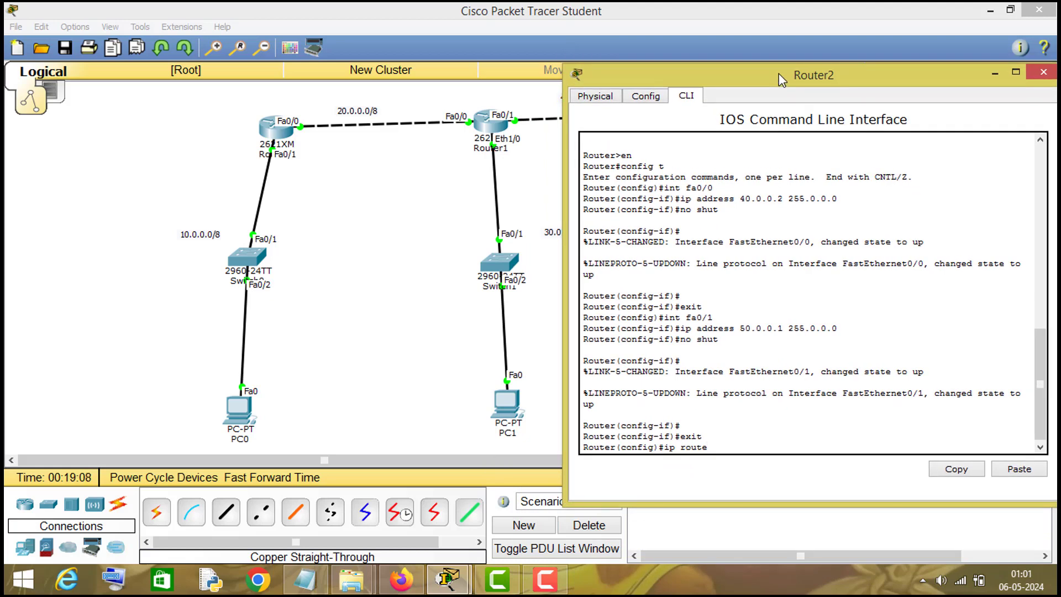
text(10.0.0.0 255.0.0.0)
drag(778, 72, 708, 93)
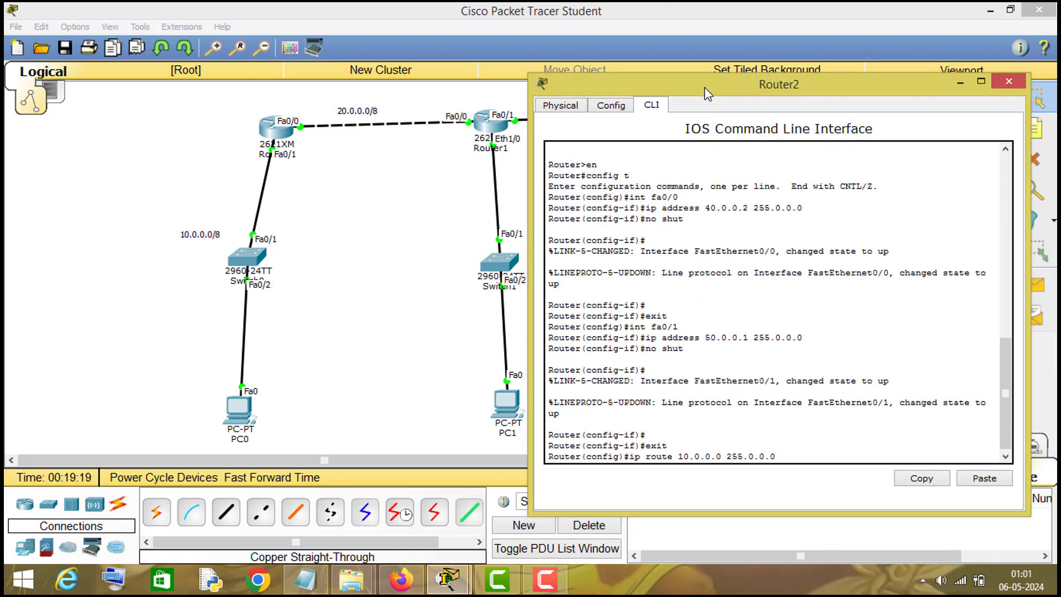
text(.0 fa0/0)
key(Return)
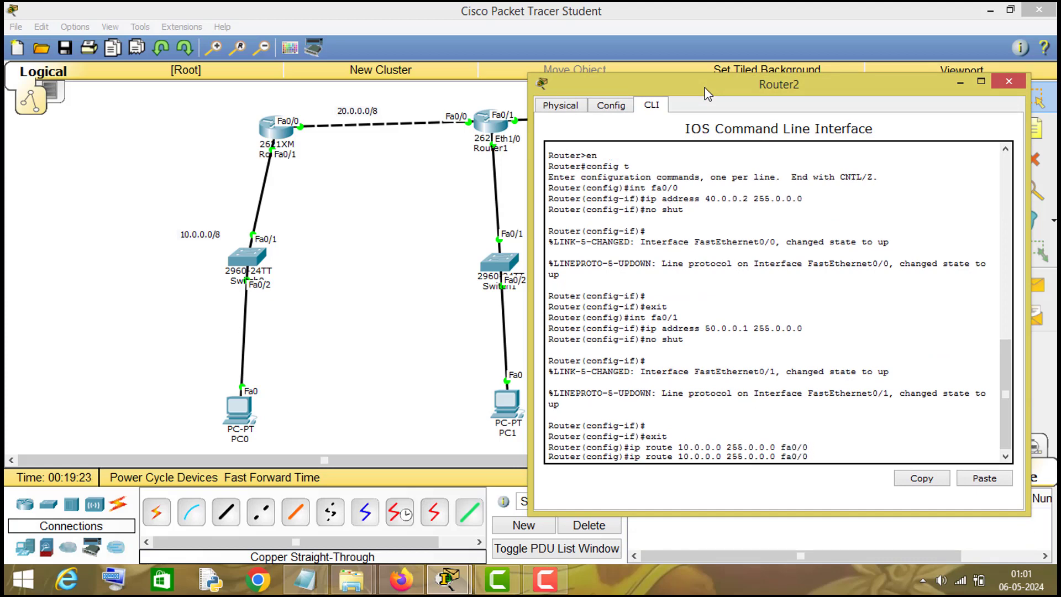
Reuse that command to add matching fa0/0 routes for 20.0.0.0 and 30.0.0.0
key(Up)
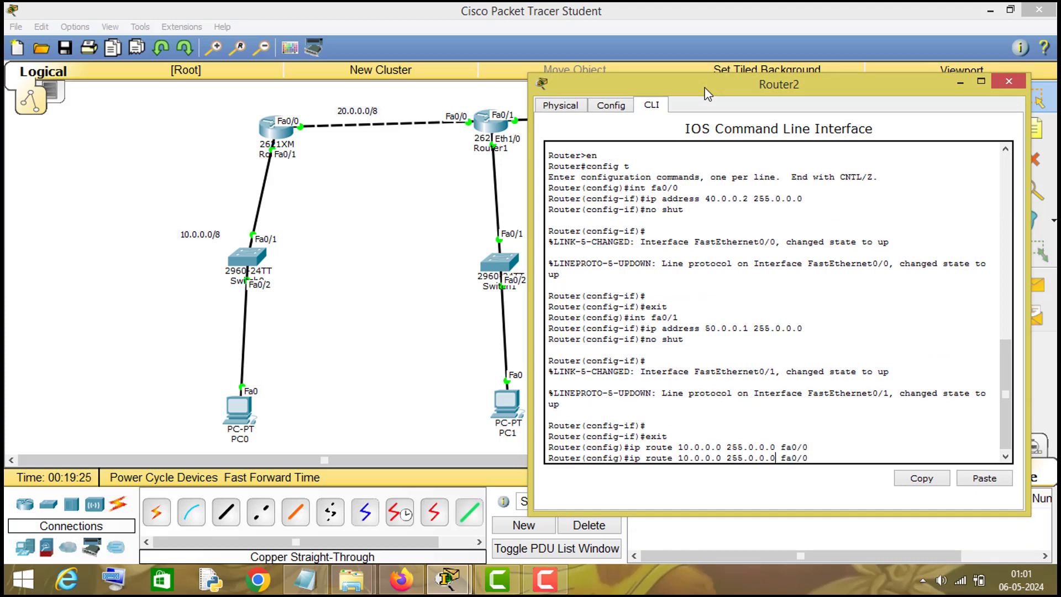
key(BackSpace)
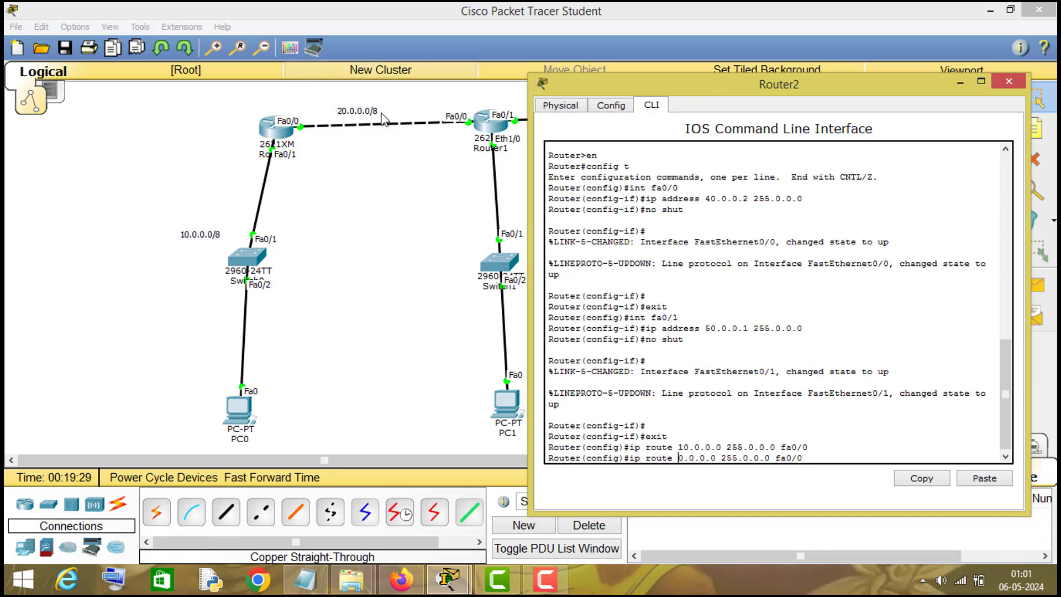
text(2)
key(Return)
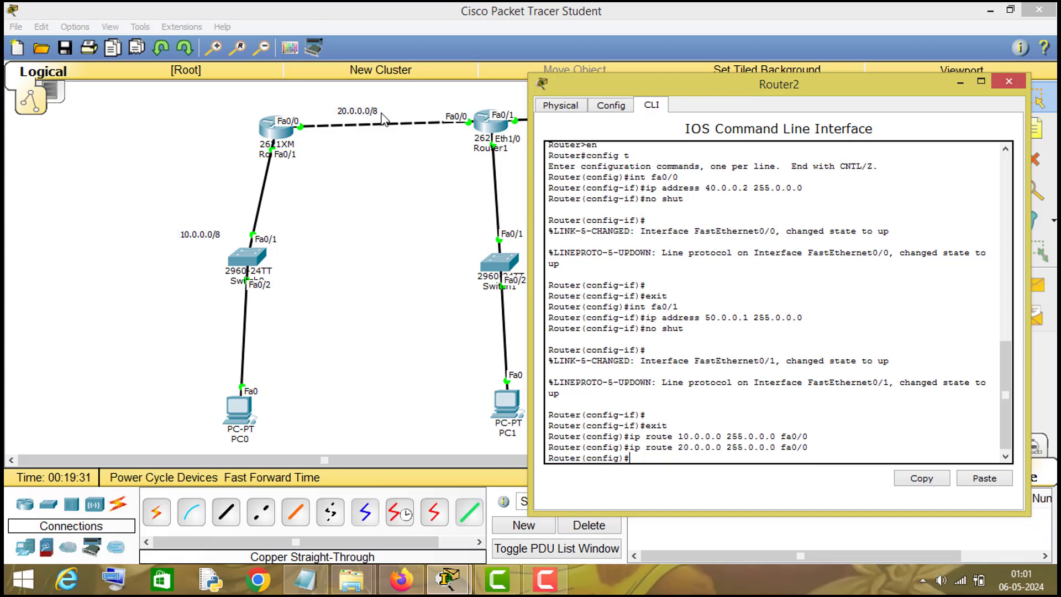
key(Up)
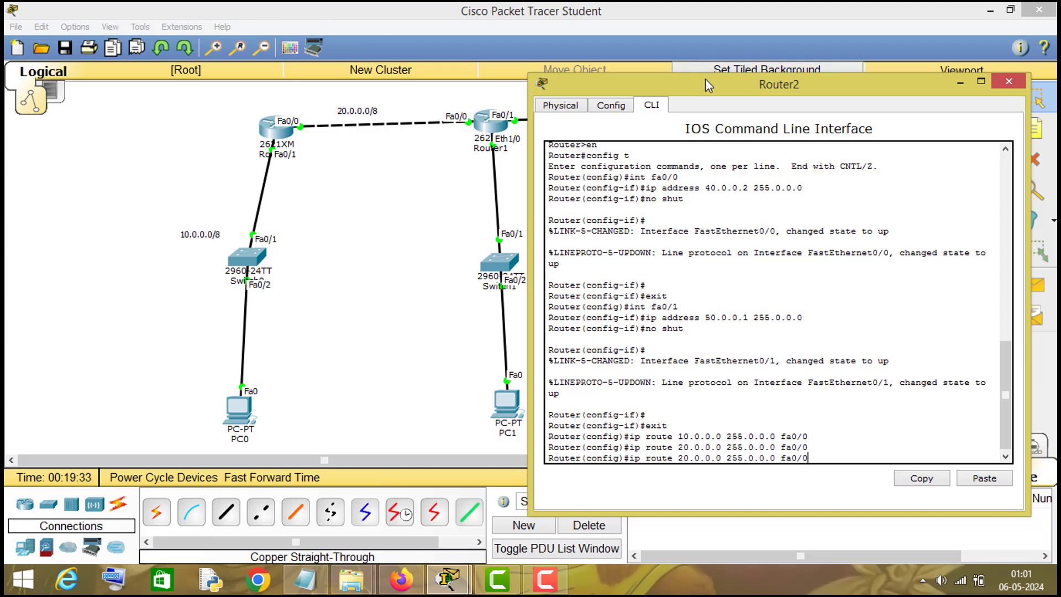
drag(705, 78, 807, 71)
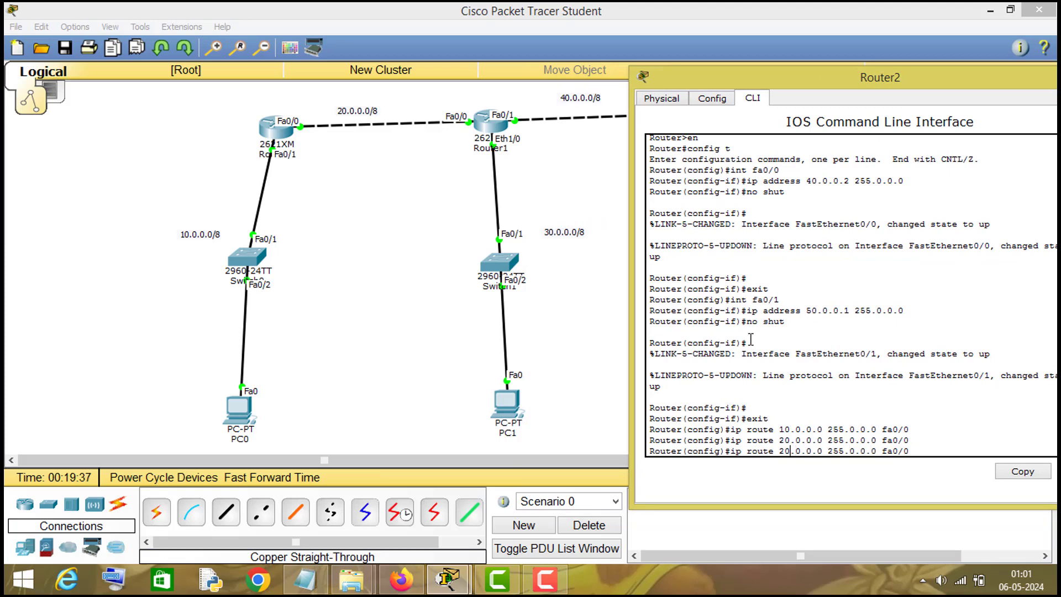
key(BackSpace)
text(3)
key(Return)
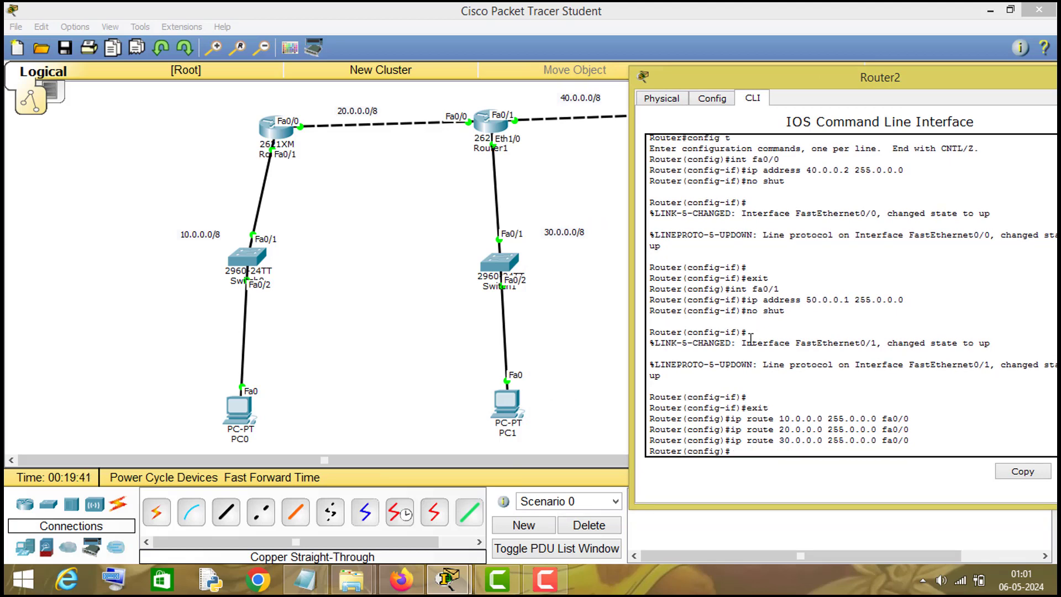
Exit configuration mode on Router2 and close its console window
key(BackSpace)
text(exit)
key(Return)
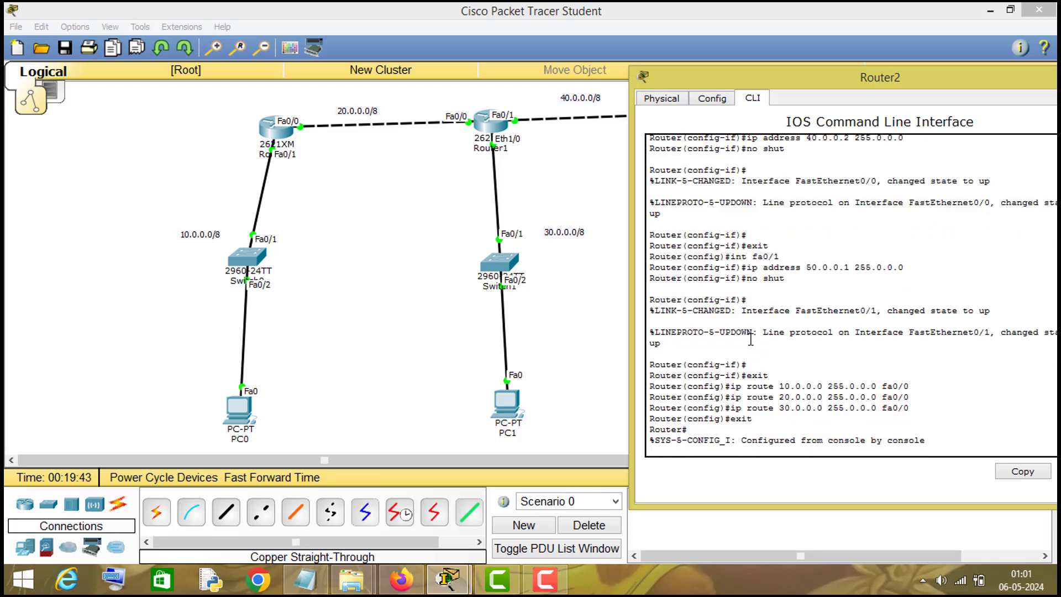
key(Return)
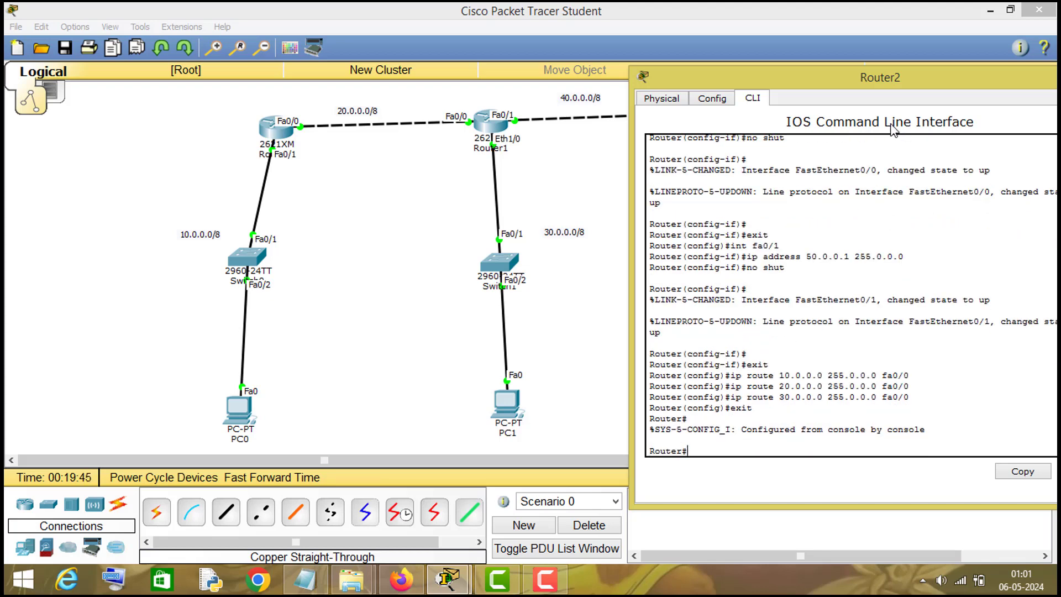
double_click(887, 88)
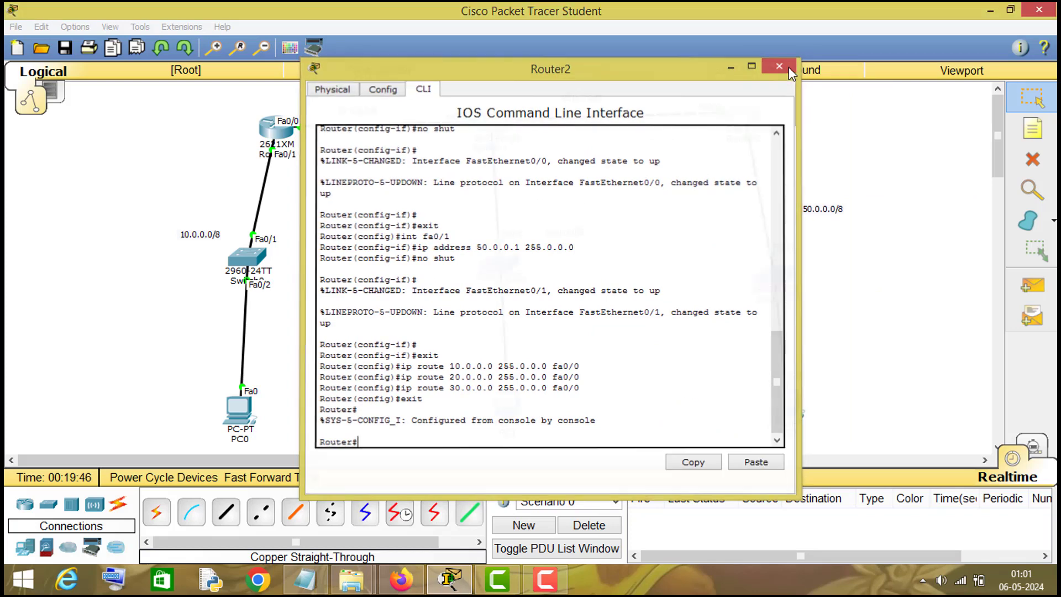
click(788, 67)
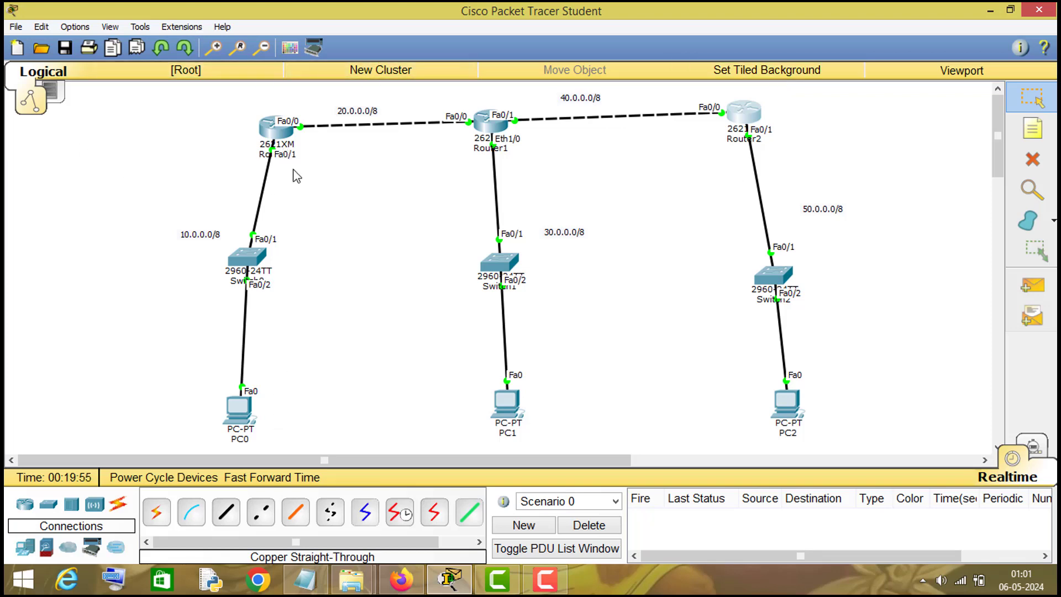
Run 'show ip route' in Router0's CLI
click(273, 137)
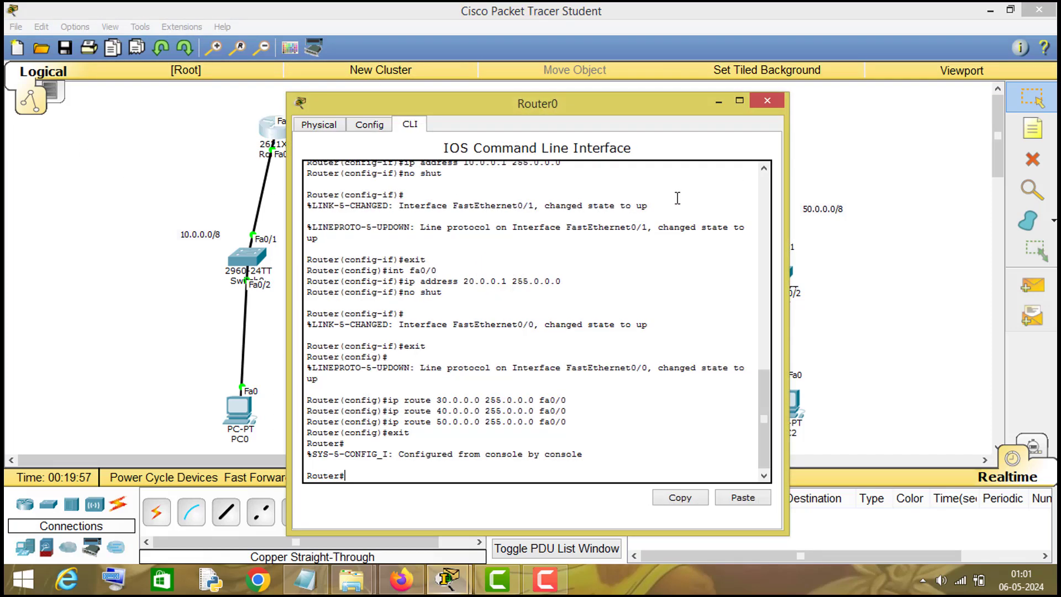
drag(534, 110, 646, 38)
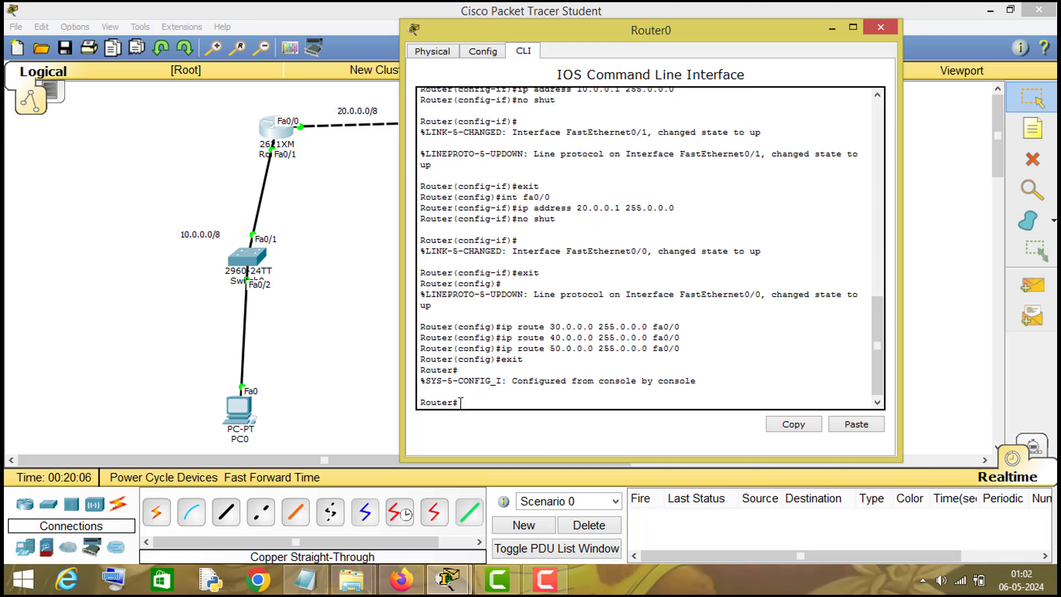
drag(459, 402, 453, 402)
text(show ip route)
key(Return)
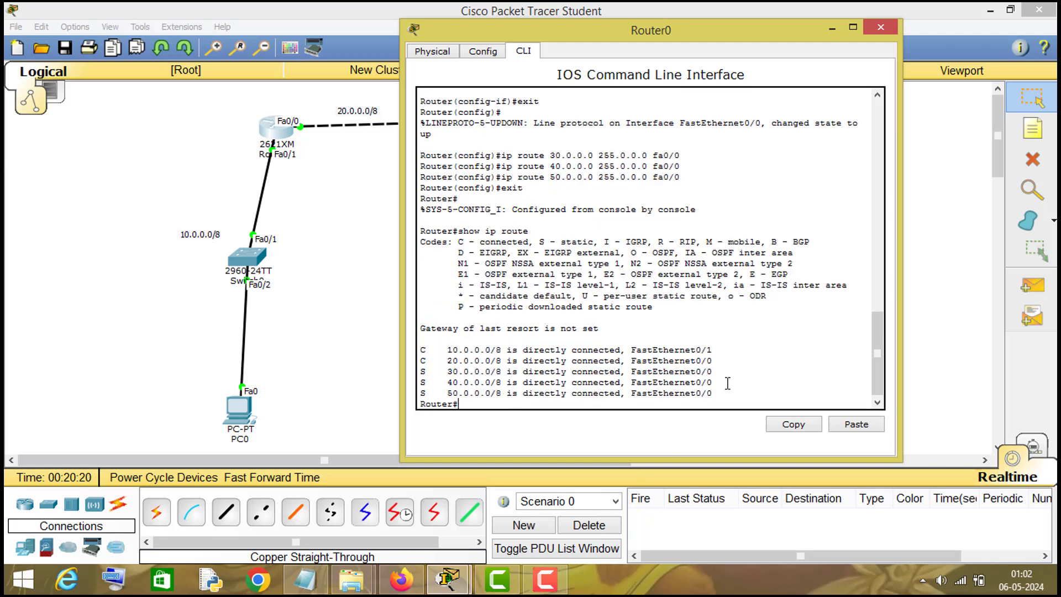
Highlight the connected 10.0.0.0/8 route, the C legend, and the static 30.0.0.0/8 route
drag(625, 38, 773, 38)
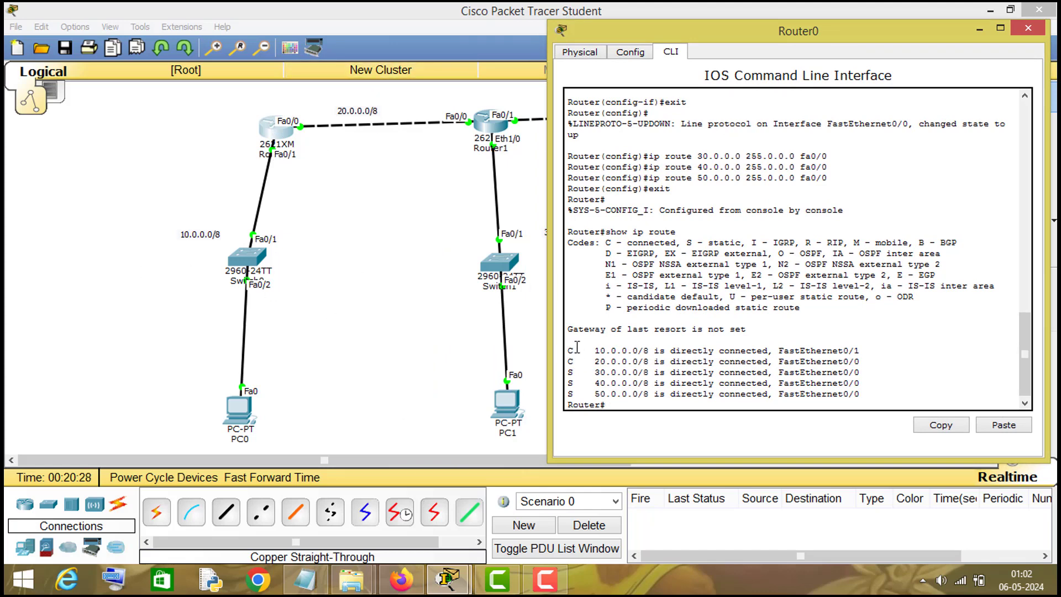
drag(591, 352, 575, 362)
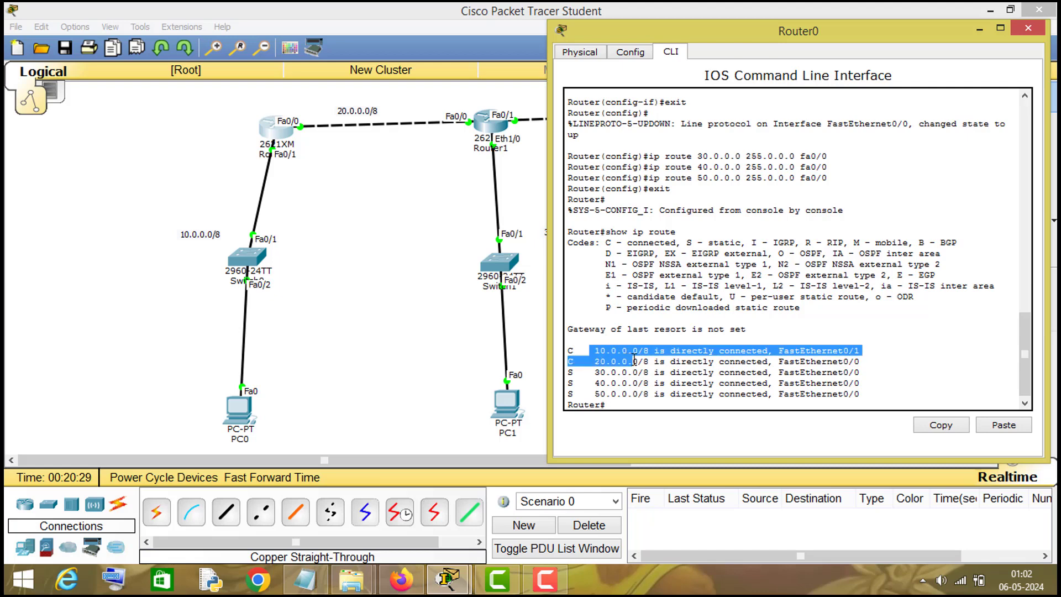
click(575, 362)
drag(601, 243, 683, 243)
drag(567, 372, 576, 375)
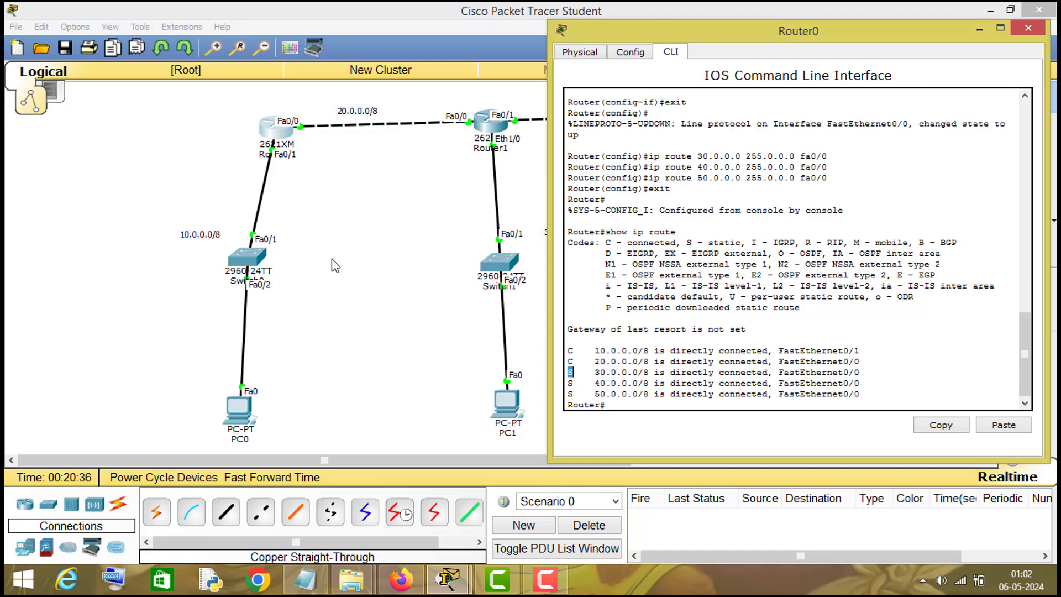
Highlight the static 40.0.0.0 and 50.0.0.0 routes and the S legend, then close Router0
click(336, 244)
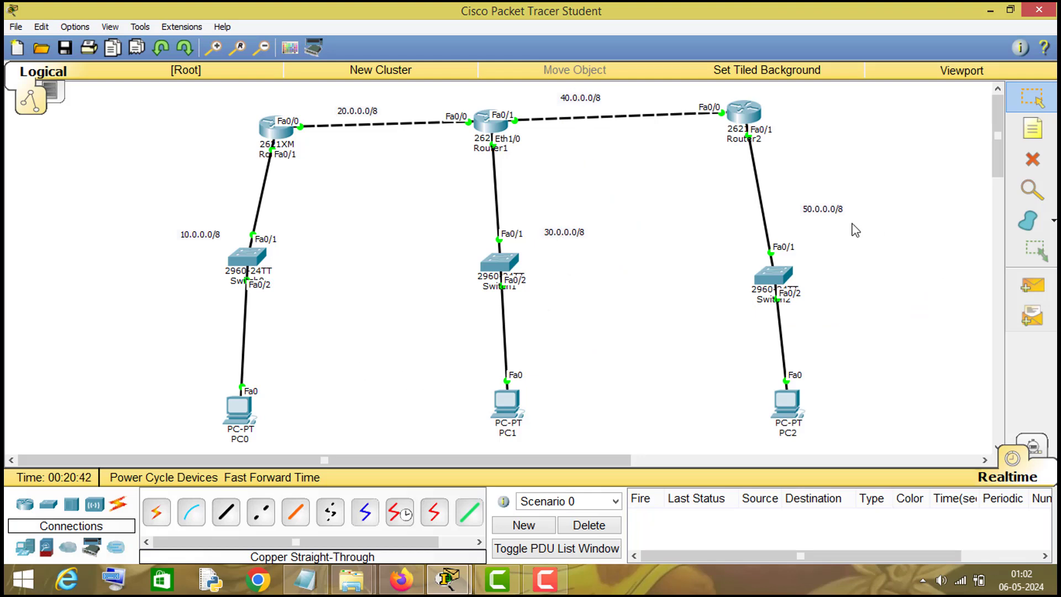
mouse_move(447, 579)
click(520, 512)
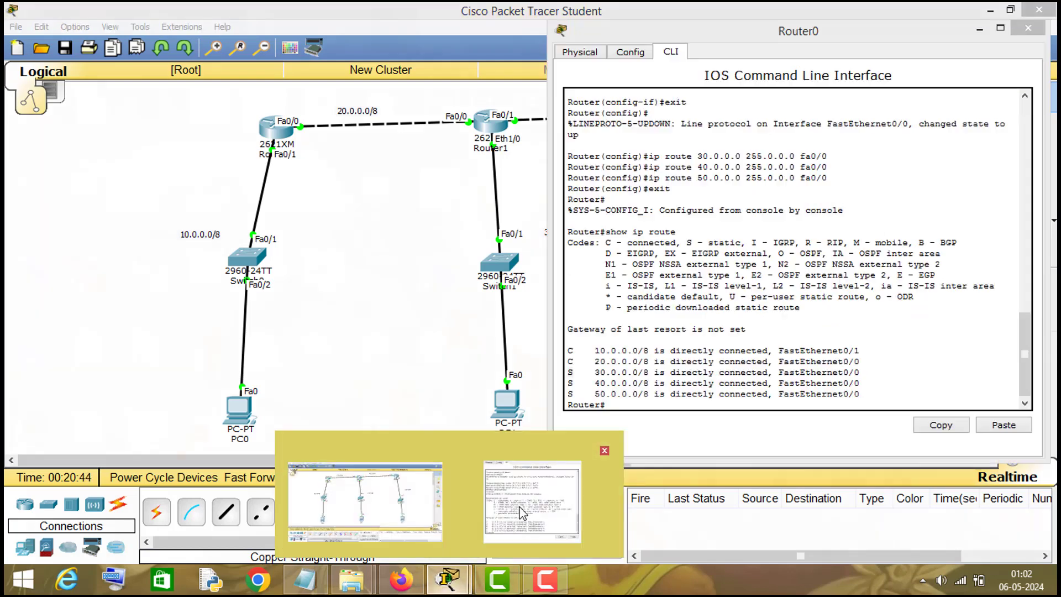
click(521, 511)
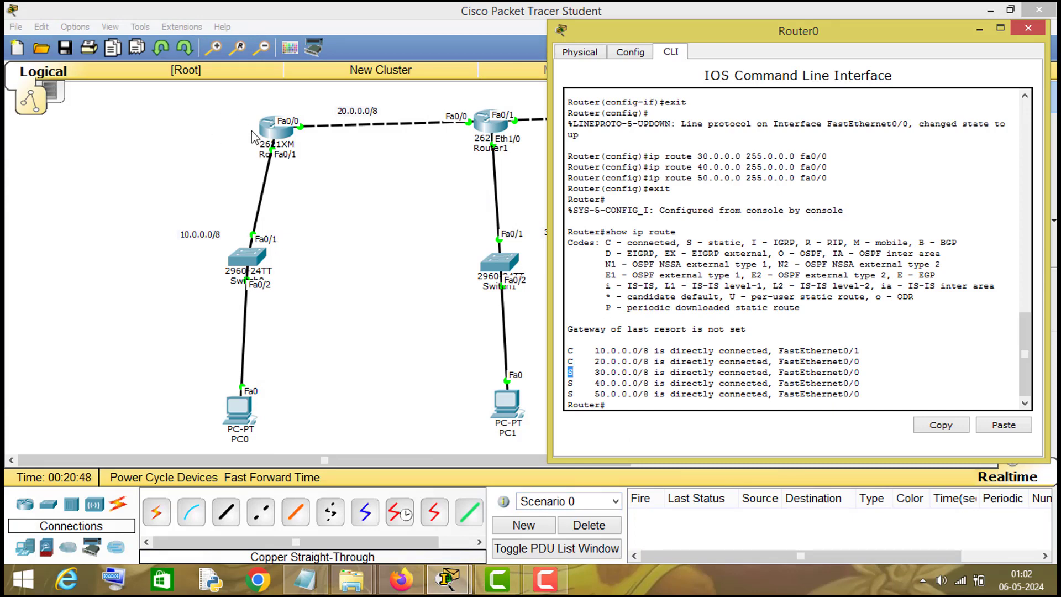
click(574, 371)
double_click(571, 382)
drag(590, 393, 656, 393)
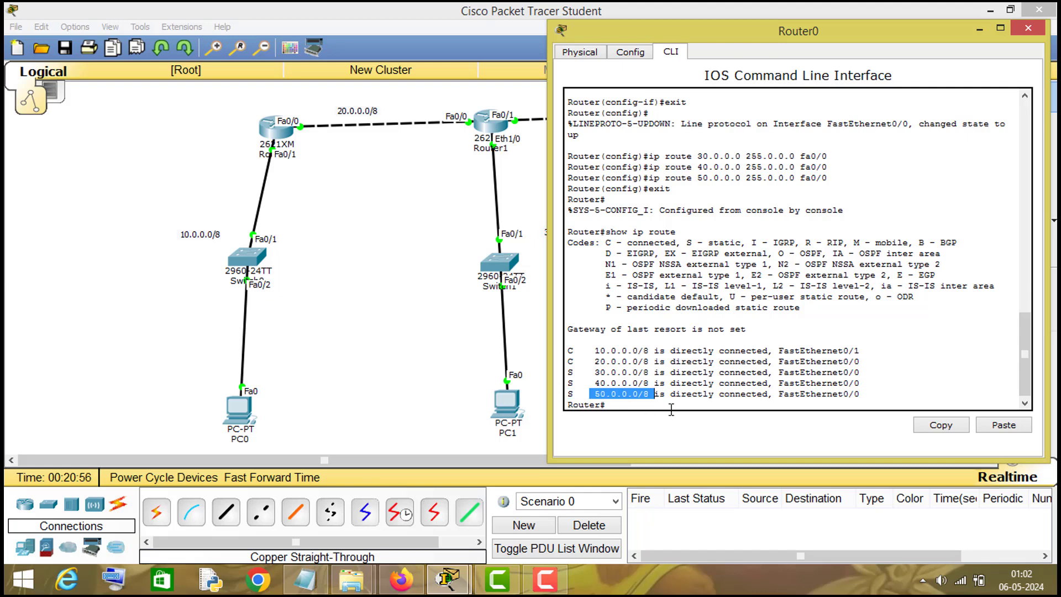
drag(687, 243, 741, 243)
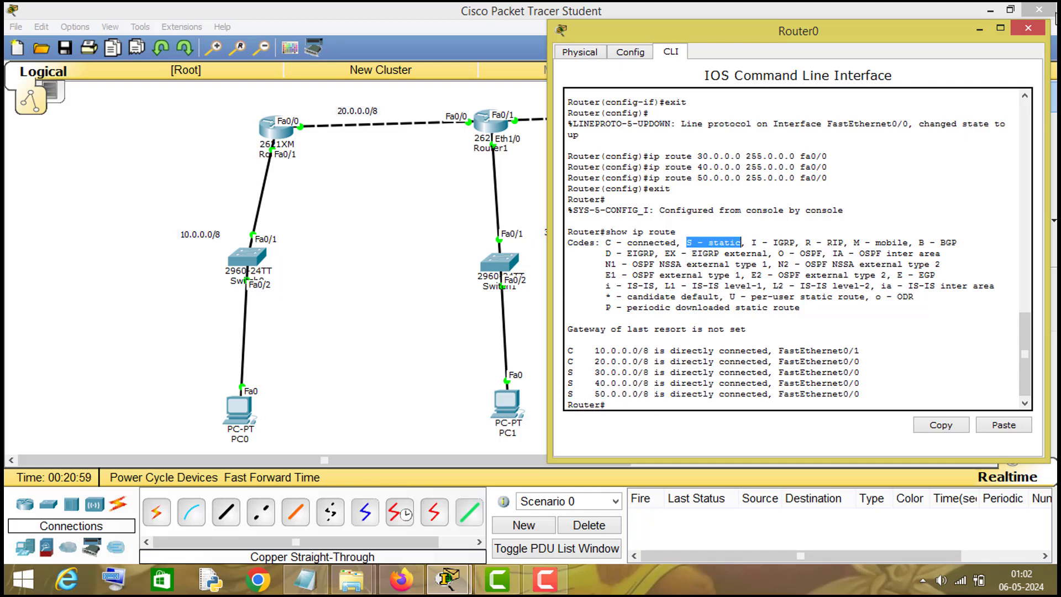
click(1028, 29)
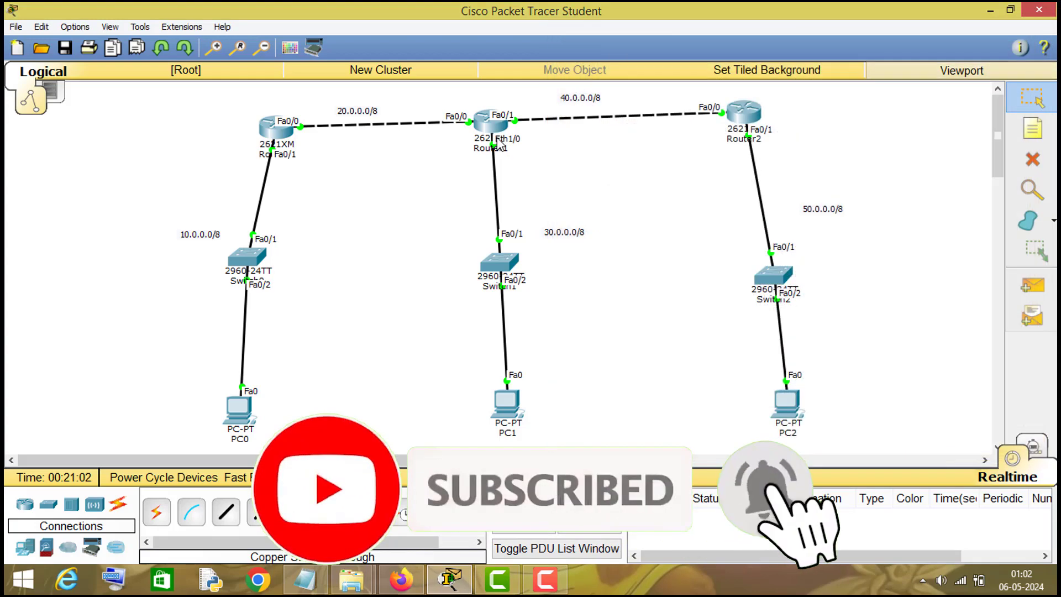
Run 'show ip route' in Router1's CLI
click(494, 129)
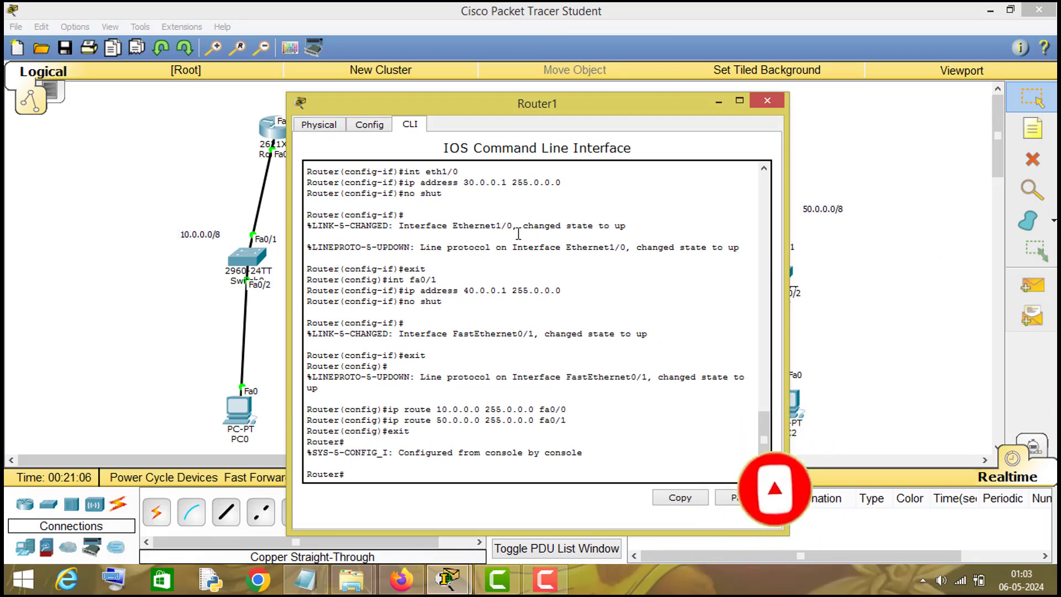
text(show ip ro)
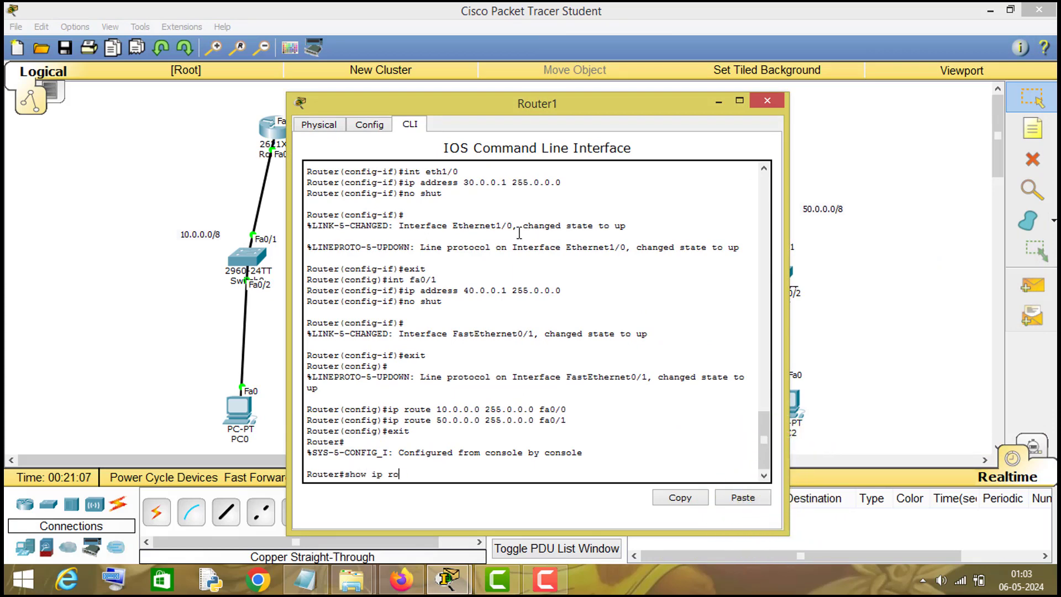
text(ute)
key(Return)
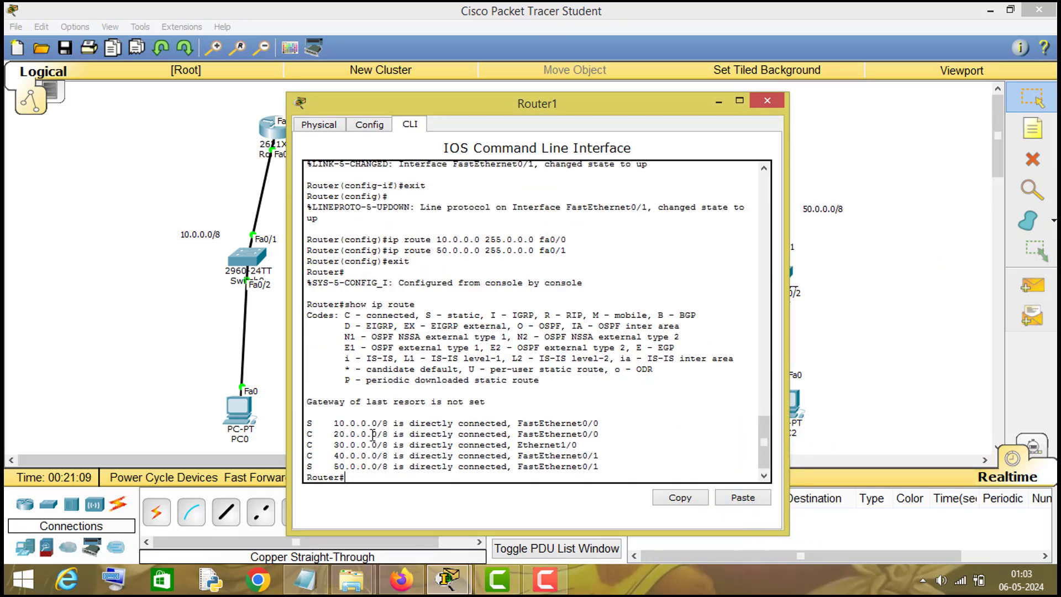
drag(517, 119, 916, 90)
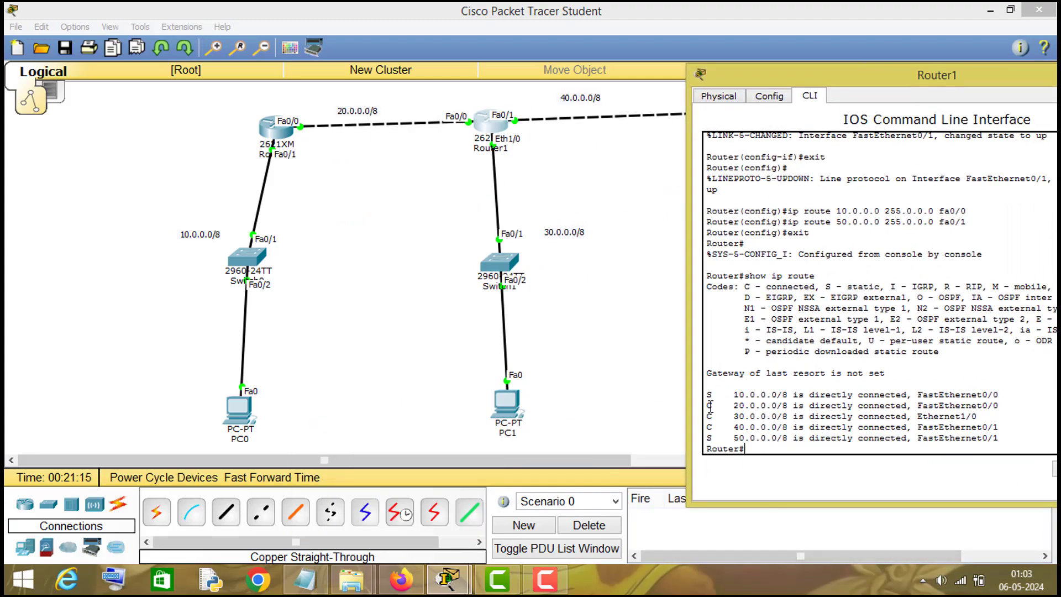
Highlight connected routes 20, 30, 40 and static routes 10.0.0.0 and 50.0.0.0, then close Router1
drag(709, 405, 1017, 428)
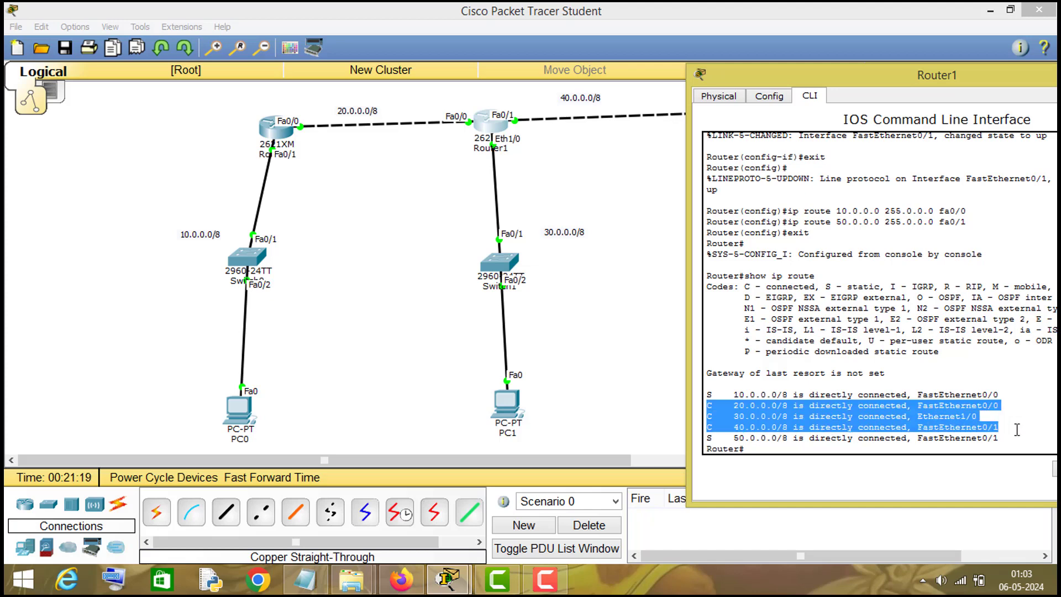
click(775, 439)
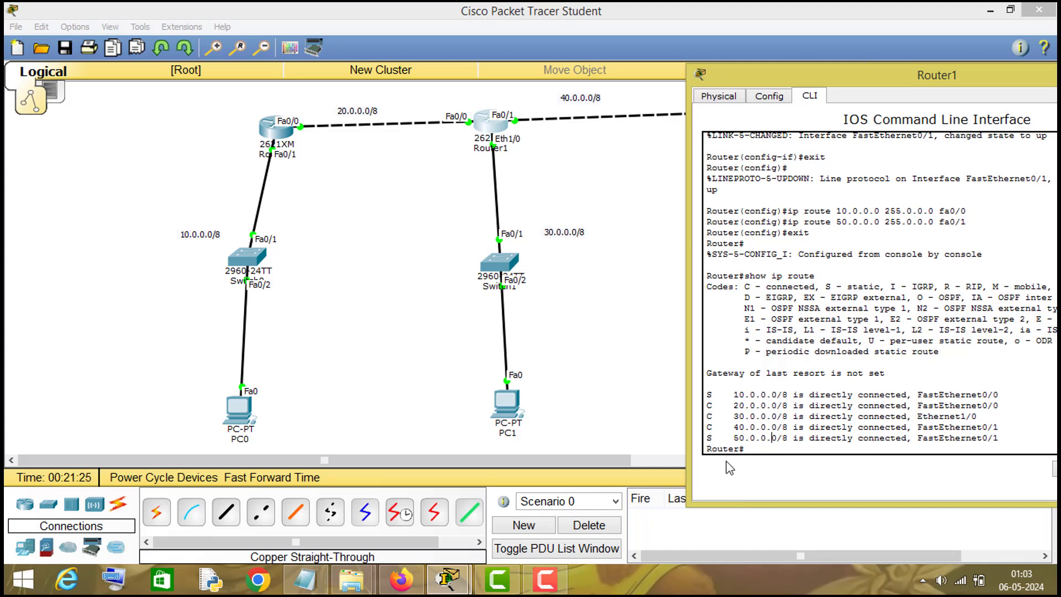
drag(708, 394, 998, 405)
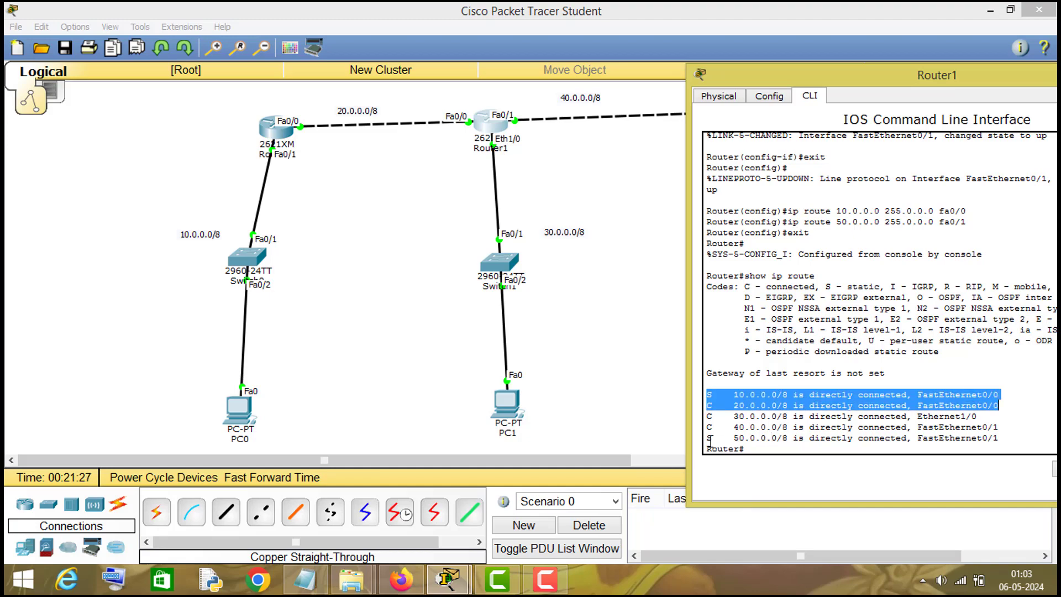
drag(710, 438, 998, 437)
drag(944, 72, 789, 75)
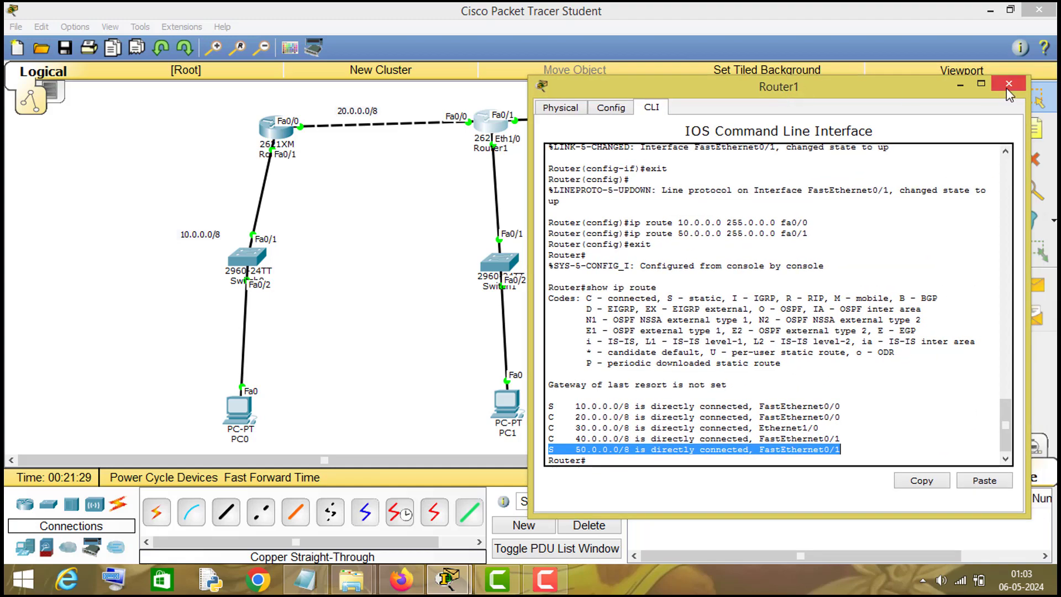
click(1021, 78)
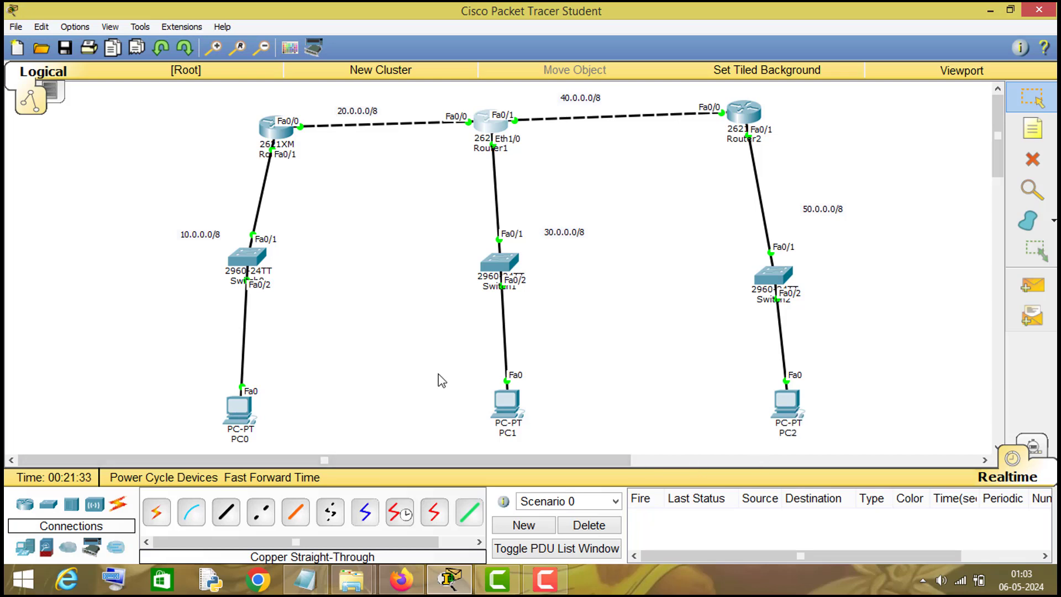
Open PC0's command prompt briefly, then check PC2's IP configuration
click(241, 415)
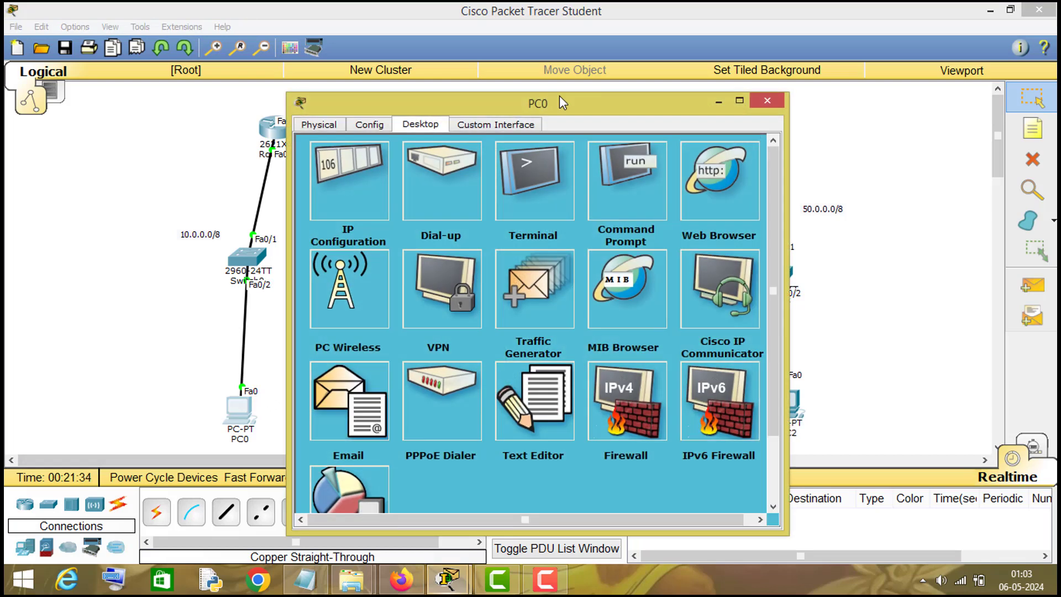
click(623, 183)
text(ping)
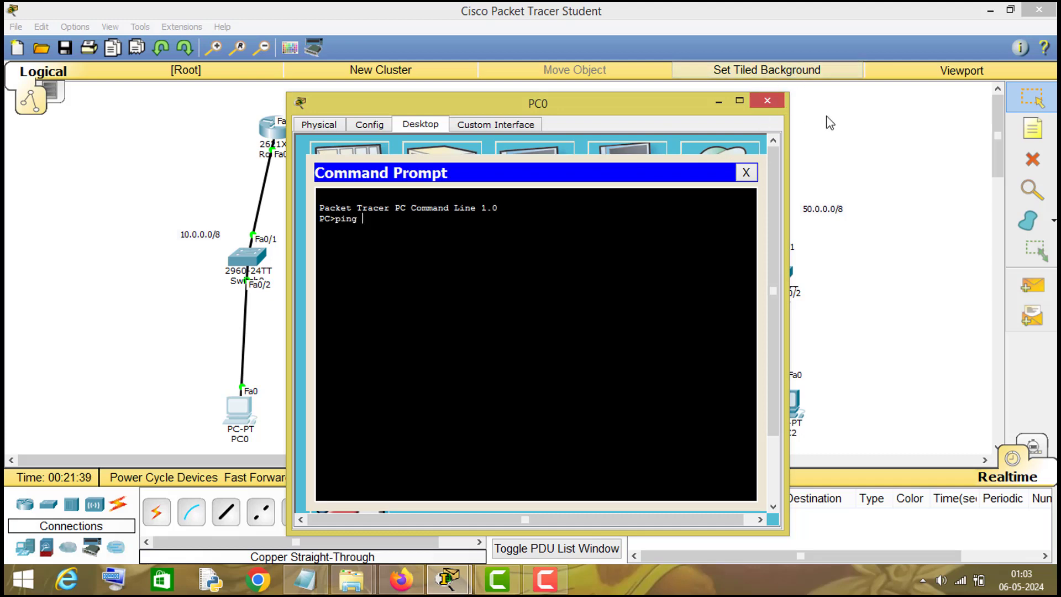
click(767, 100)
click(784, 412)
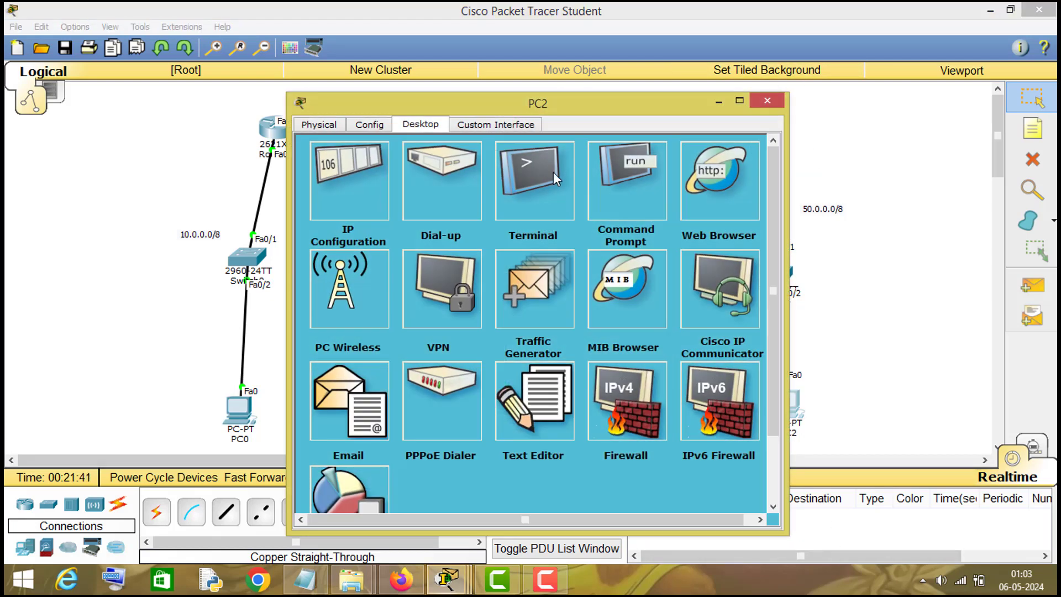
click(373, 182)
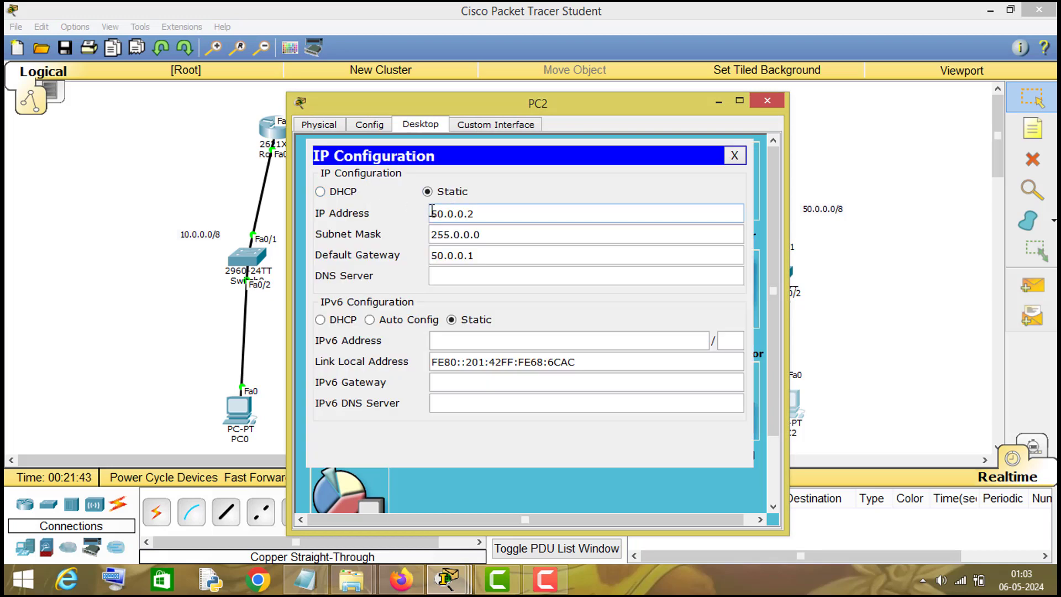
click(767, 100)
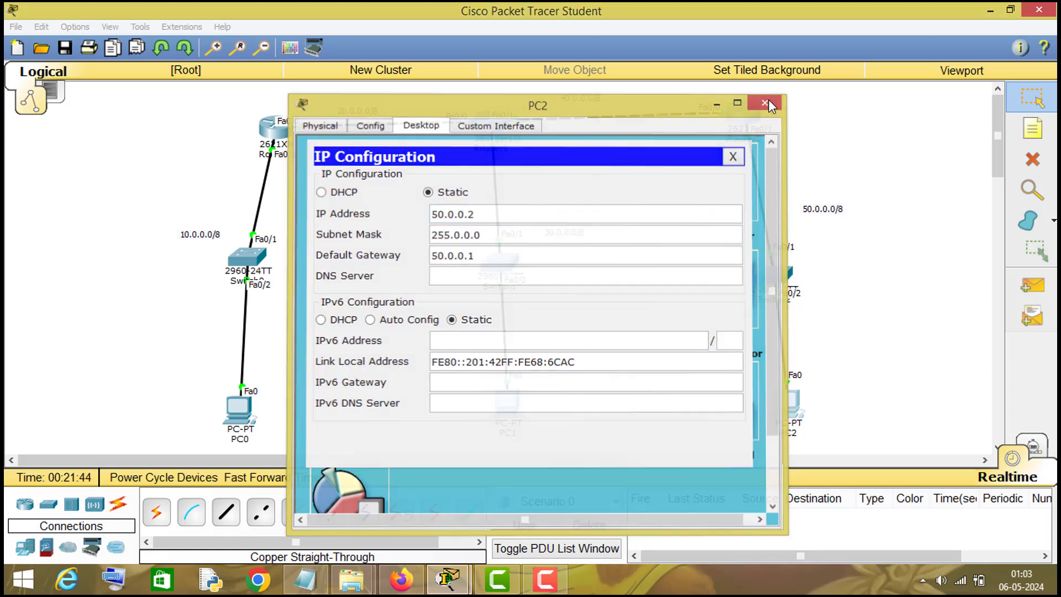
Ping 50.0.0.2 twice from PC0, highlight the successful replies, and close the window
mouse_move(451, 580)
click(503, 521)
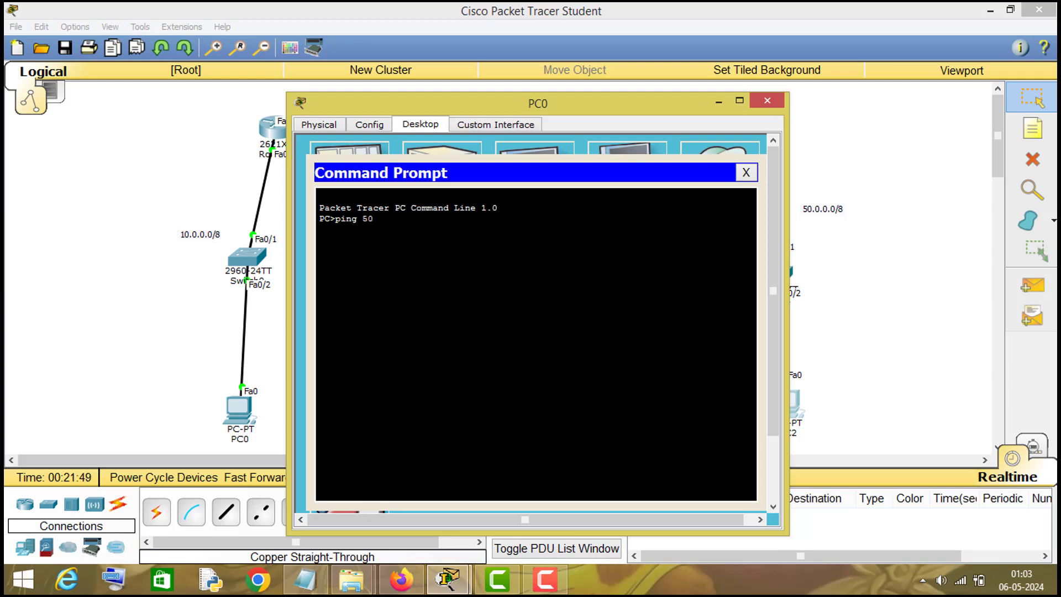
text(ping 50.0.0.2)
key(Return)
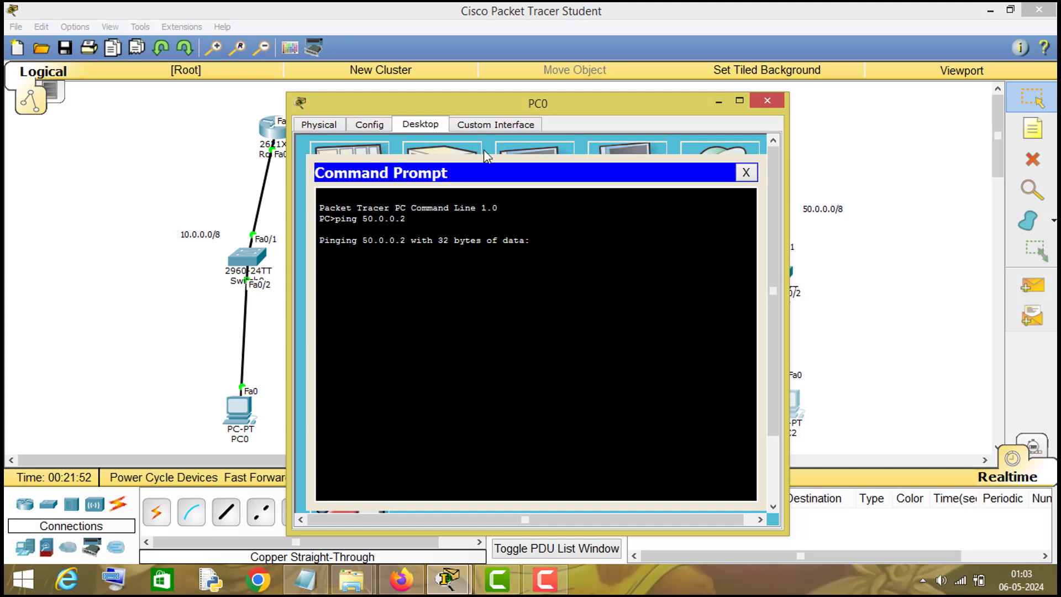
drag(532, 110, 484, 94)
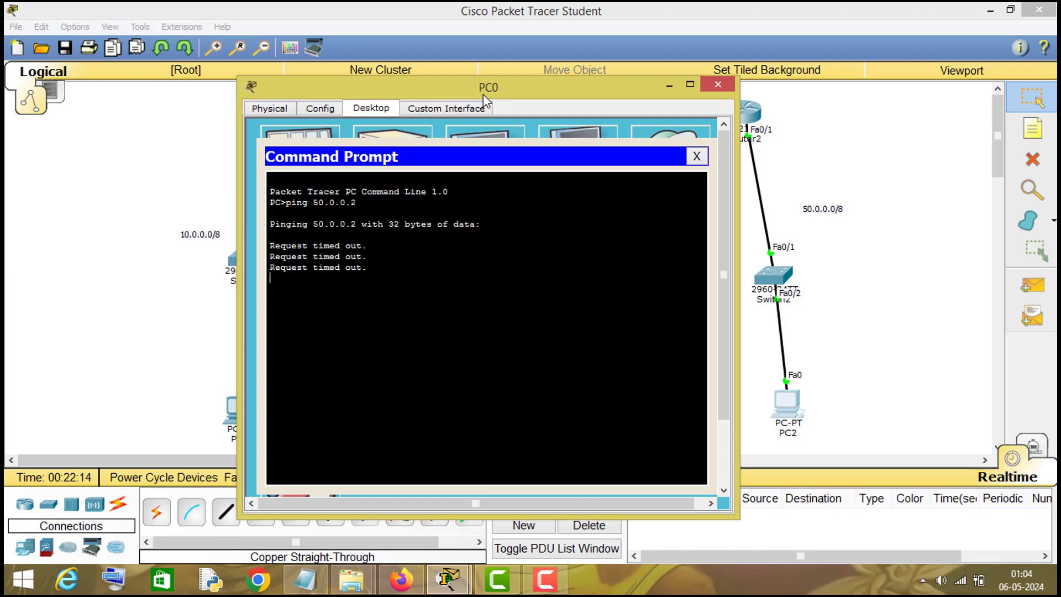
key(Up)
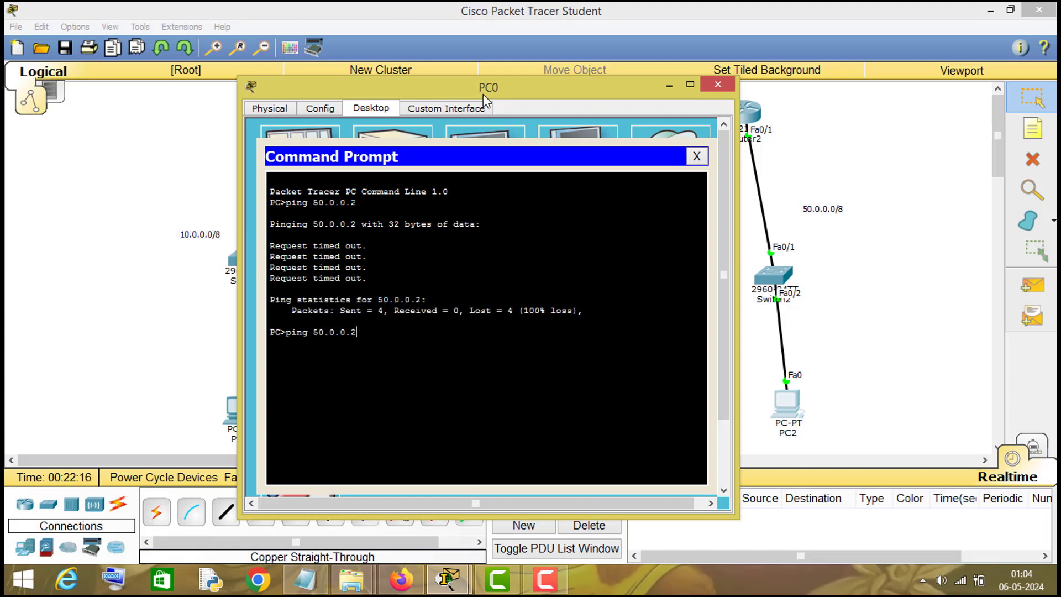
key(Return)
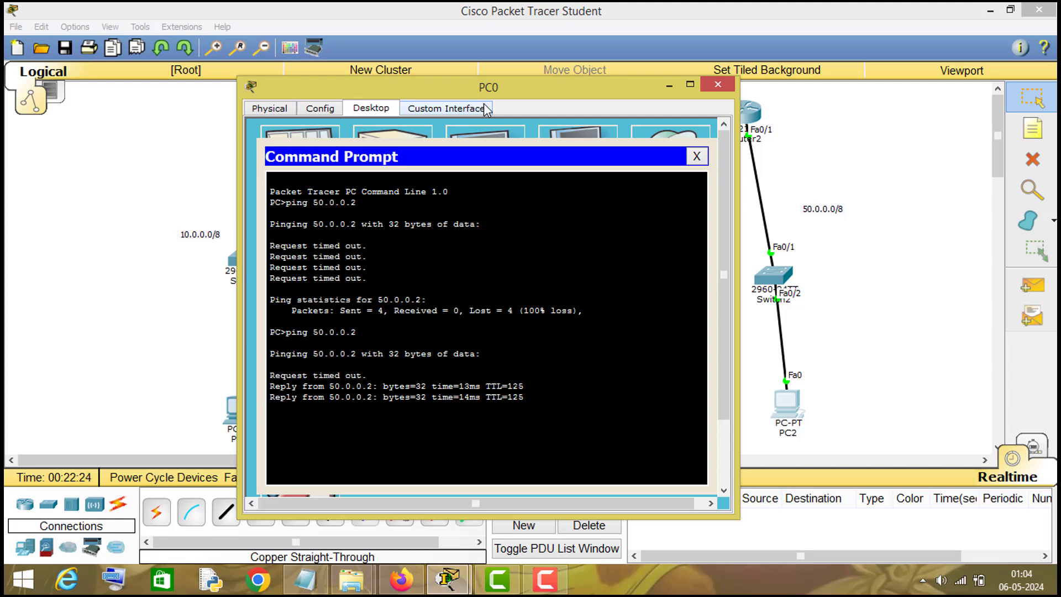
drag(524, 404, 273, 393)
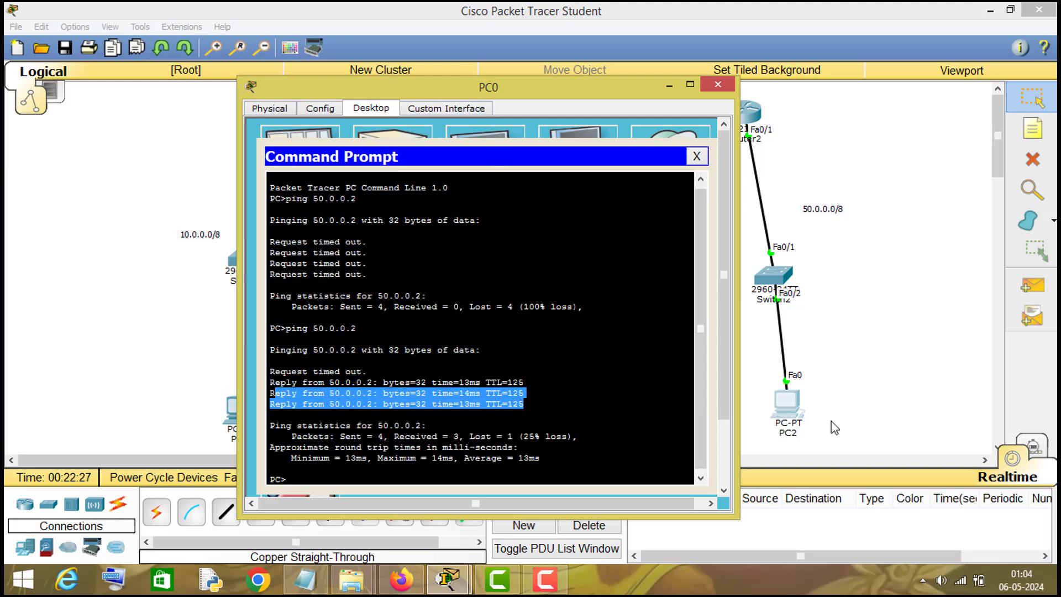
click(717, 83)
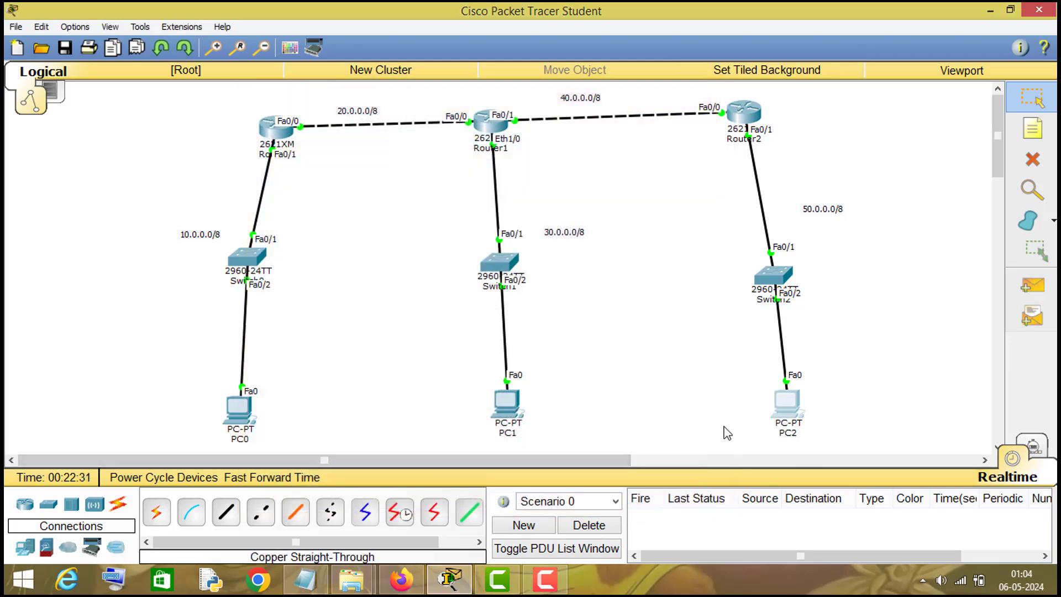
Run 'ping 50.0.0.2' from PC1's command prompt, highlight the three replies, and close PC1
click(514, 404)
click(654, 177)
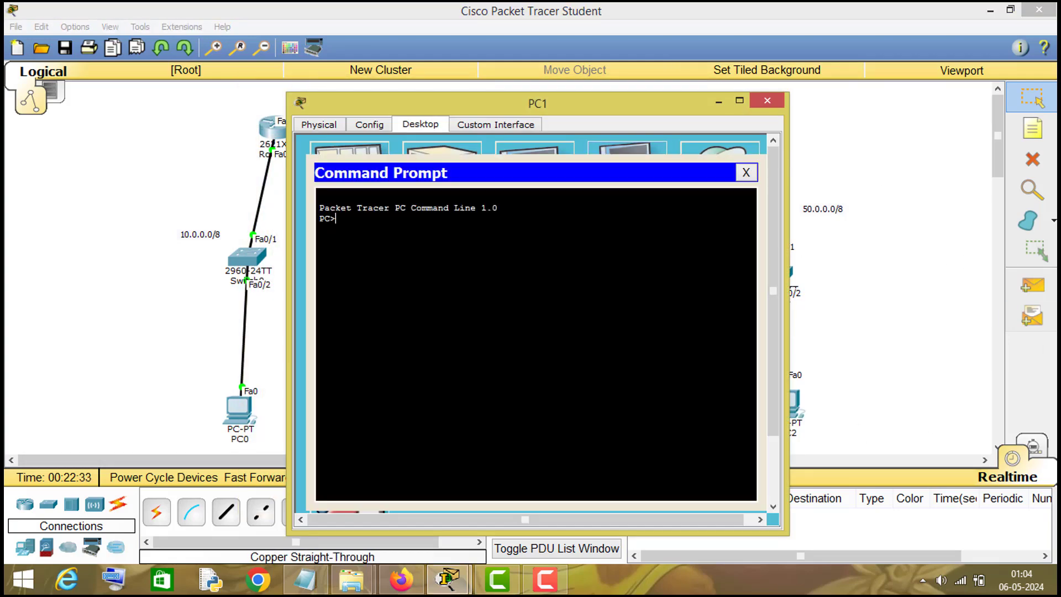
text(ping 50.0.0.2)
key(Return)
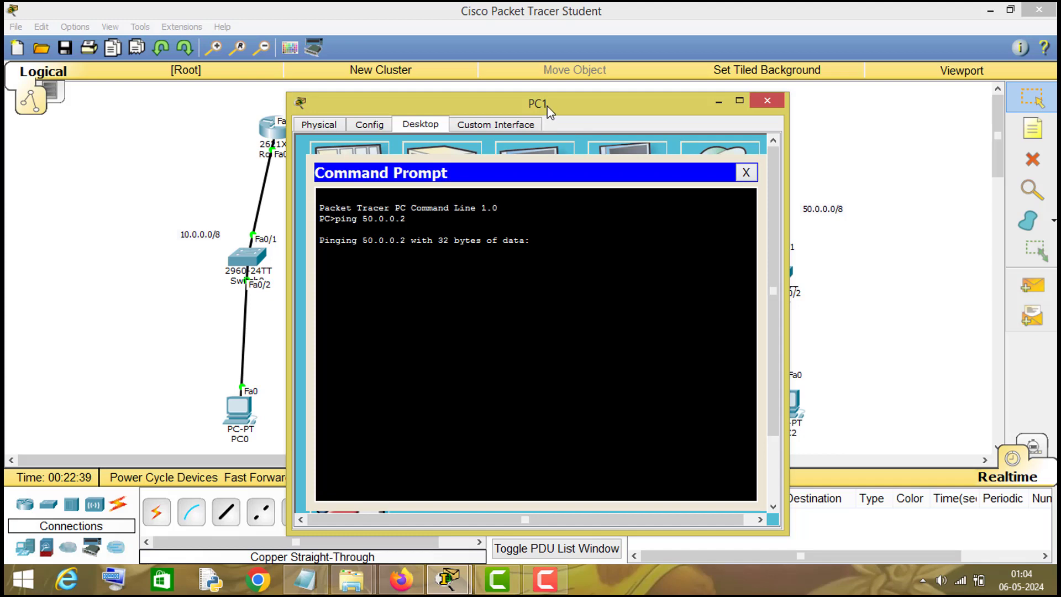
drag(545, 108, 249, 92)
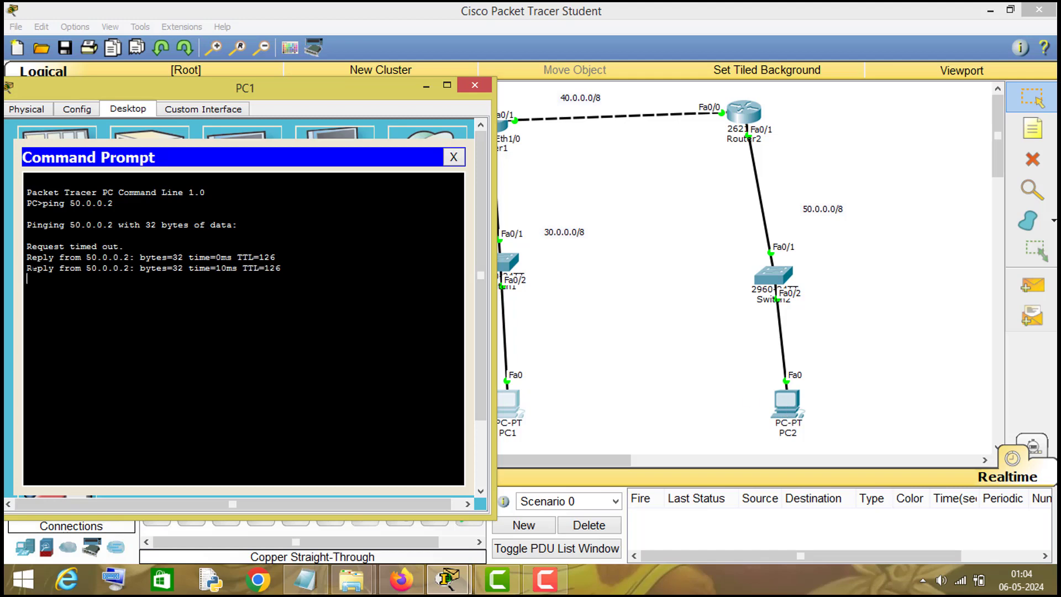
drag(27, 256, 282, 279)
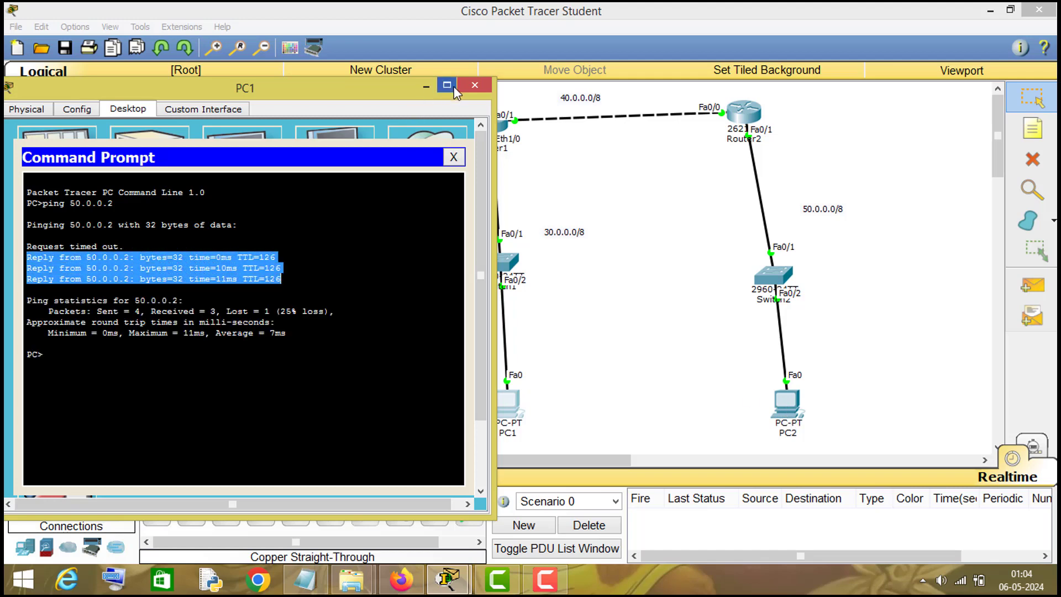
click(475, 84)
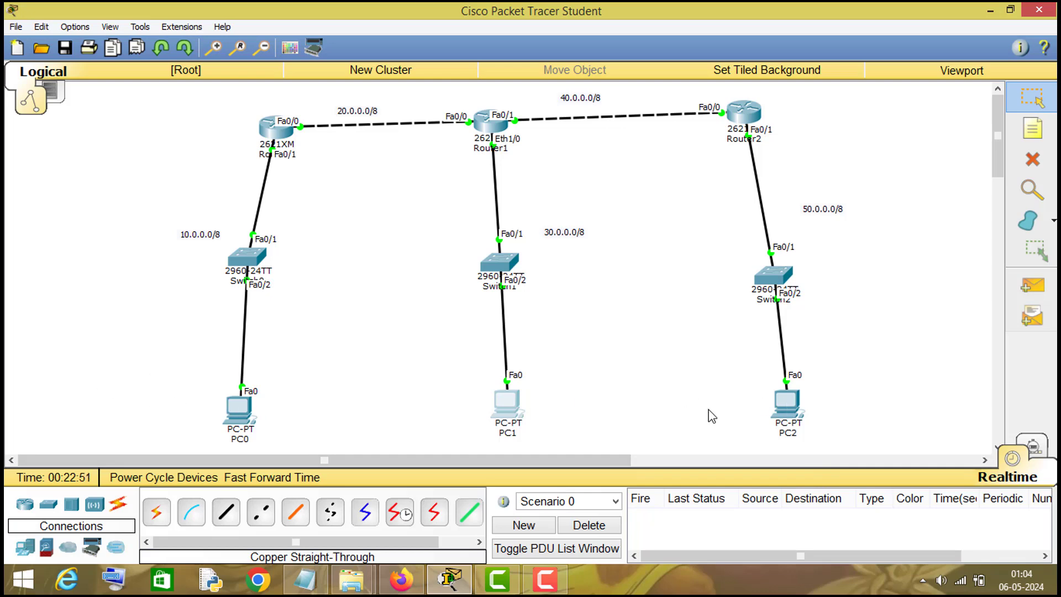
Run 'ping 10.0.0.2' from PC2's command prompt, then close PC2 once replies return
click(788, 405)
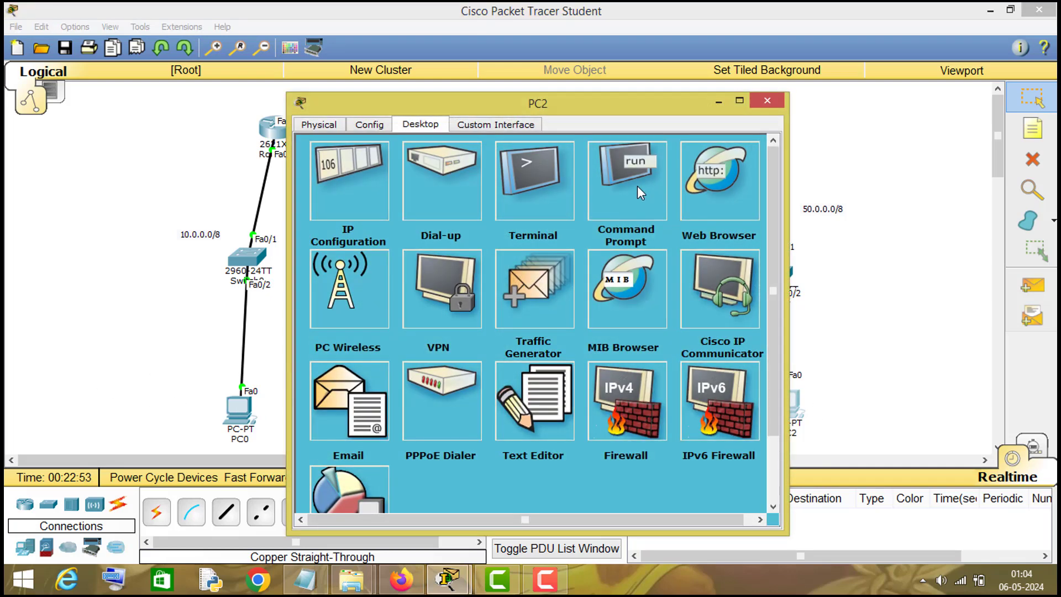
click(640, 192)
text(p)
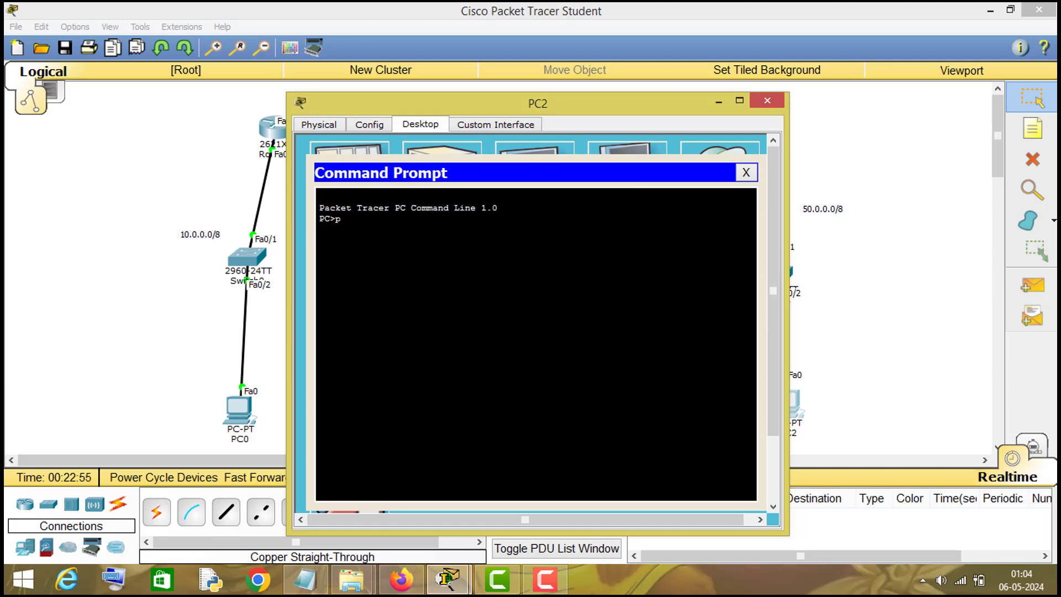
text(ing 10.0.0.2)
key(Return)
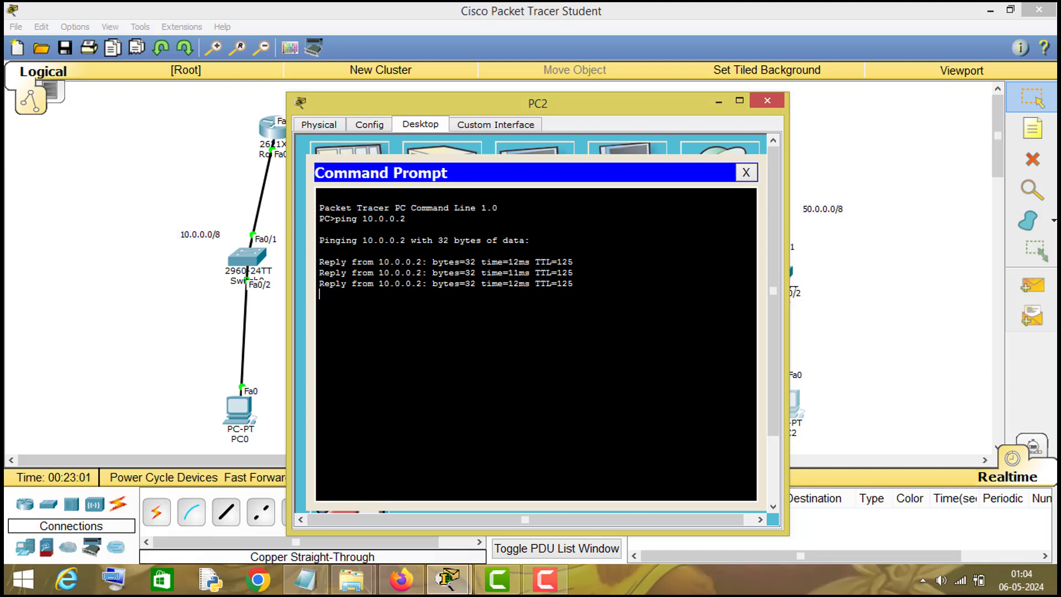
click(768, 100)
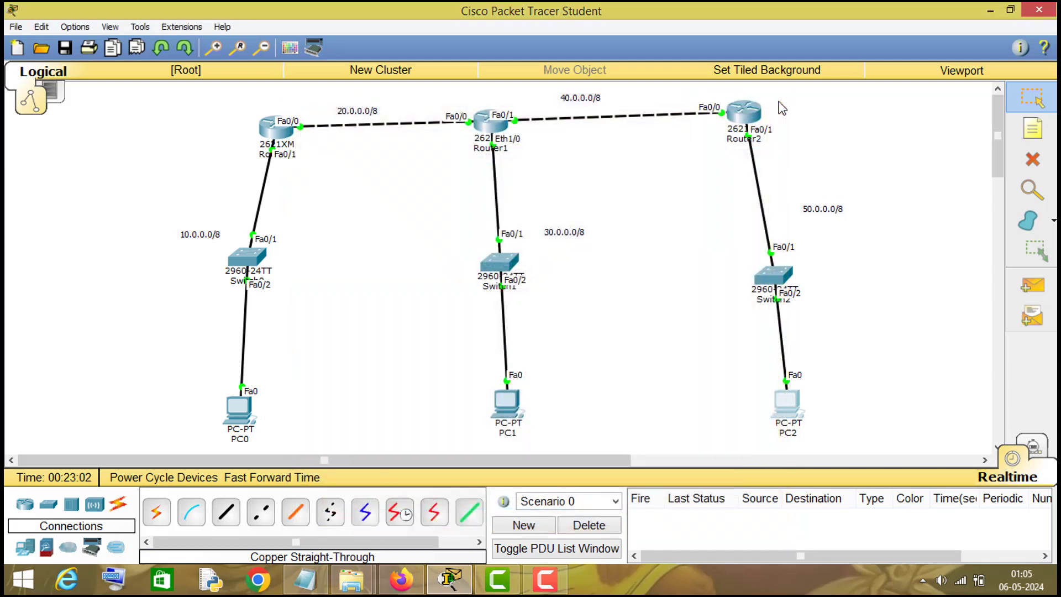